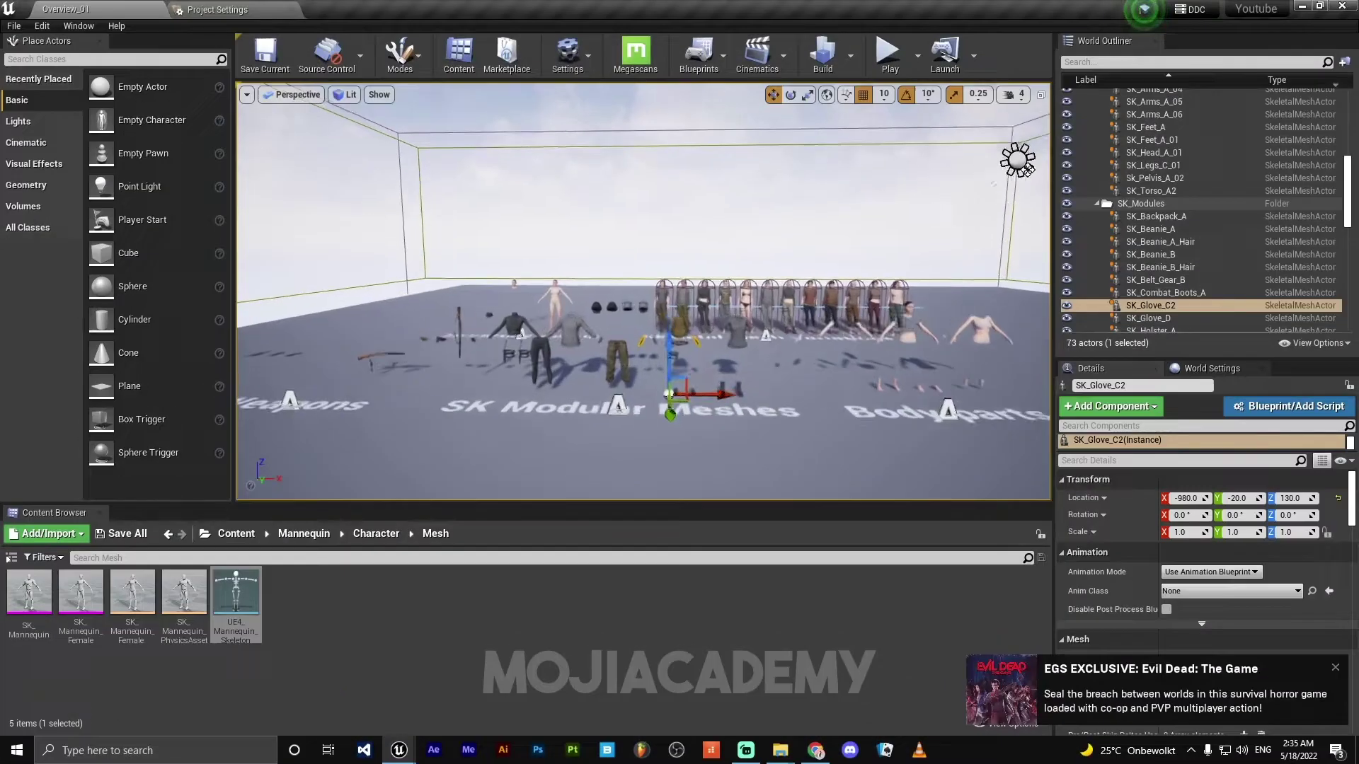
- Examine the modular skeletal meshes laid out in the overview level, selecting the SK_Arms_A_04 body part
right_drag(642, 292, 552, 291)
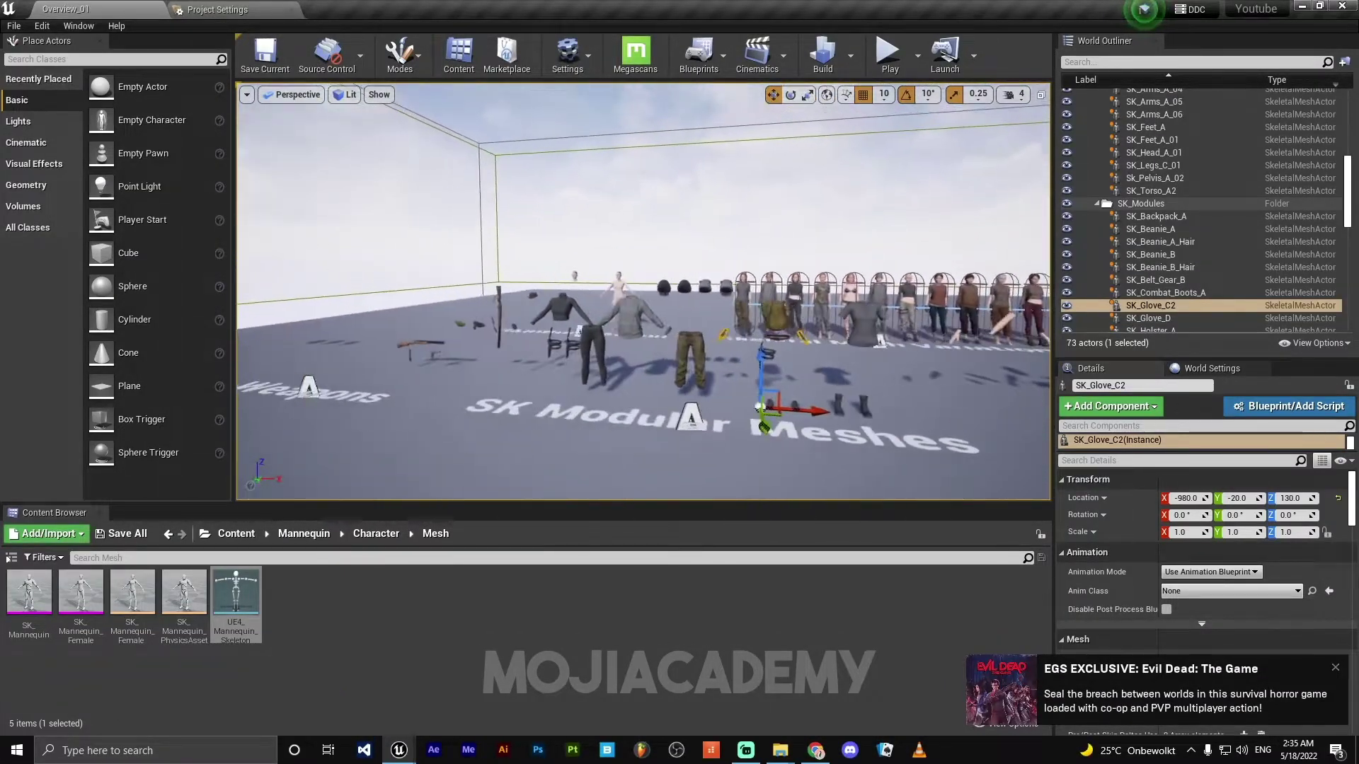
right_drag(571, 429, 523, 430)
key(s)
key(w)
key(a)
key(d)
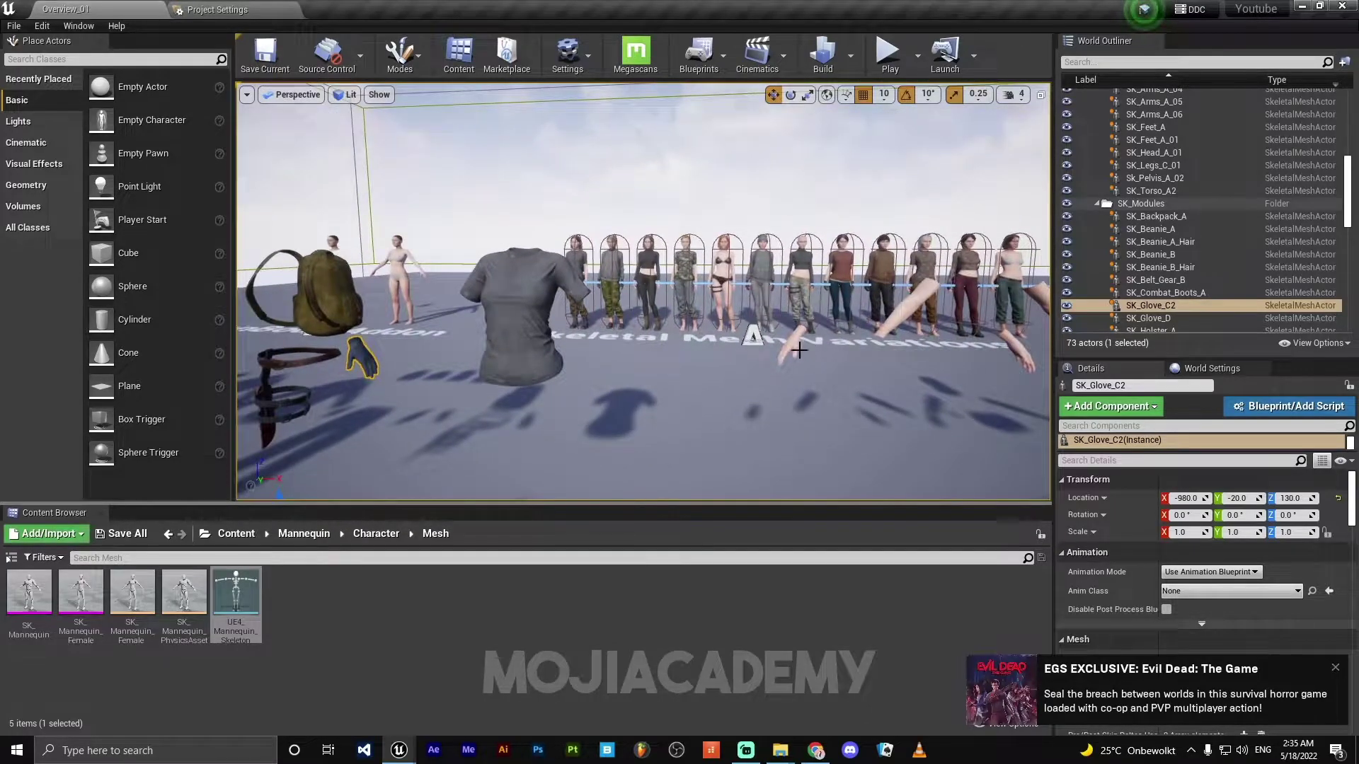
click(796, 348)
click(780, 321)
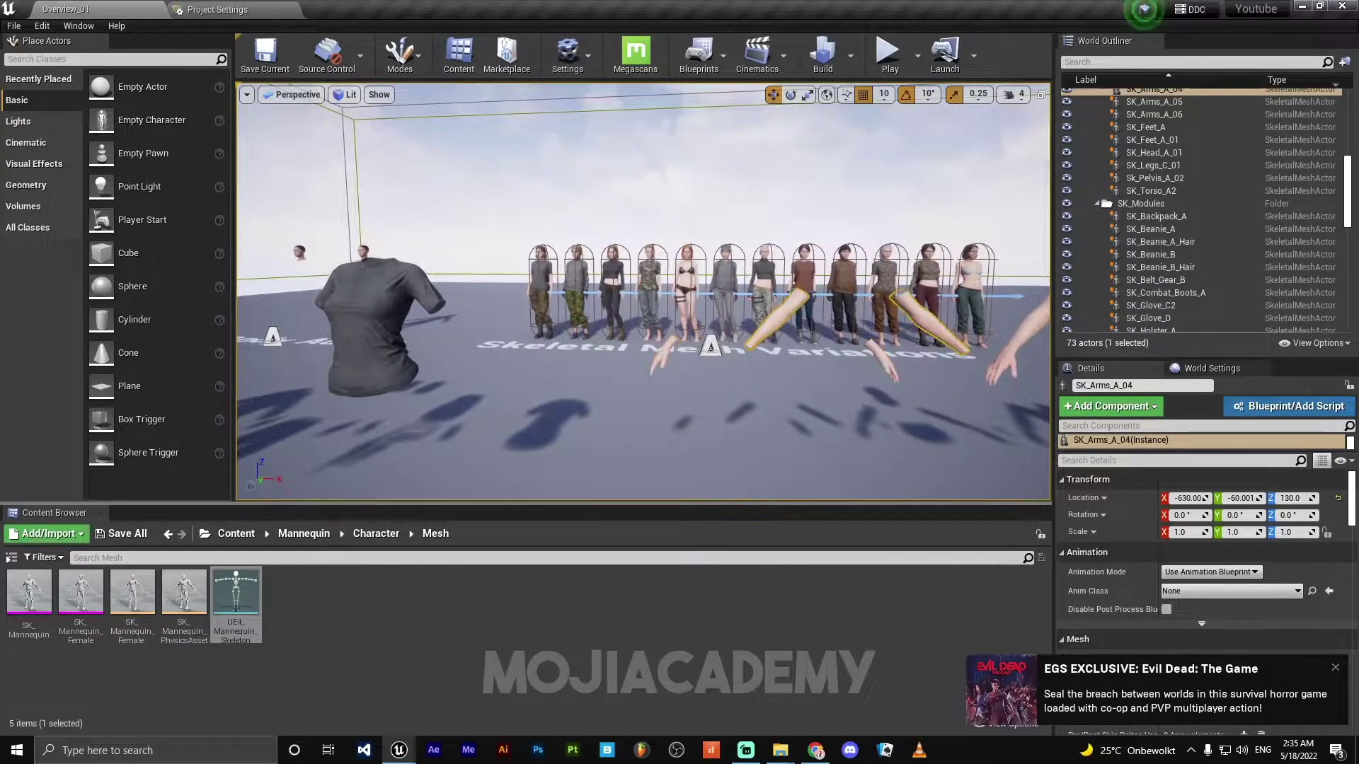
key(d)
mouse_move(736, 379)
right_down()
mouse_move(761, 383)
mouse_move(712, 382)
right_up()
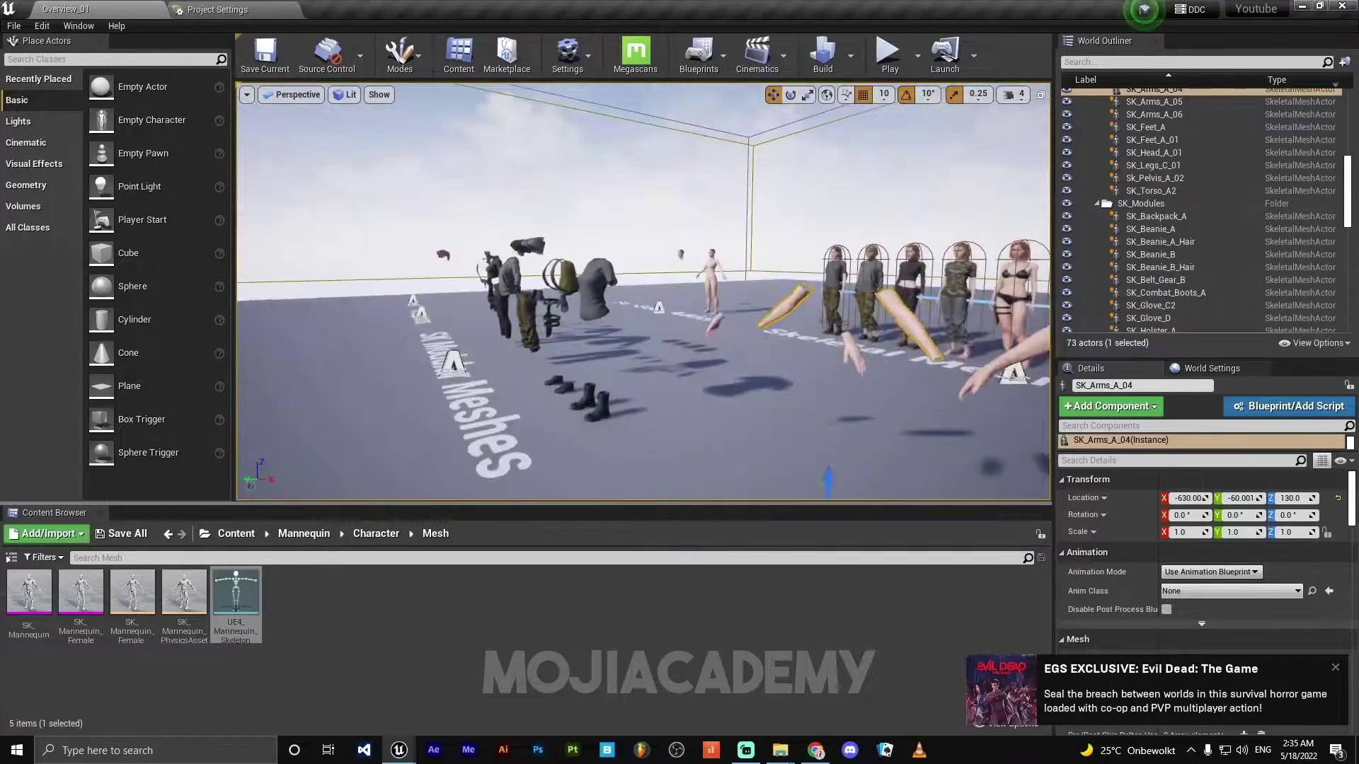
- Inspect the separate clothing meshes in the level, selecting the T-shirt and the cargo pants
click(882, 353)
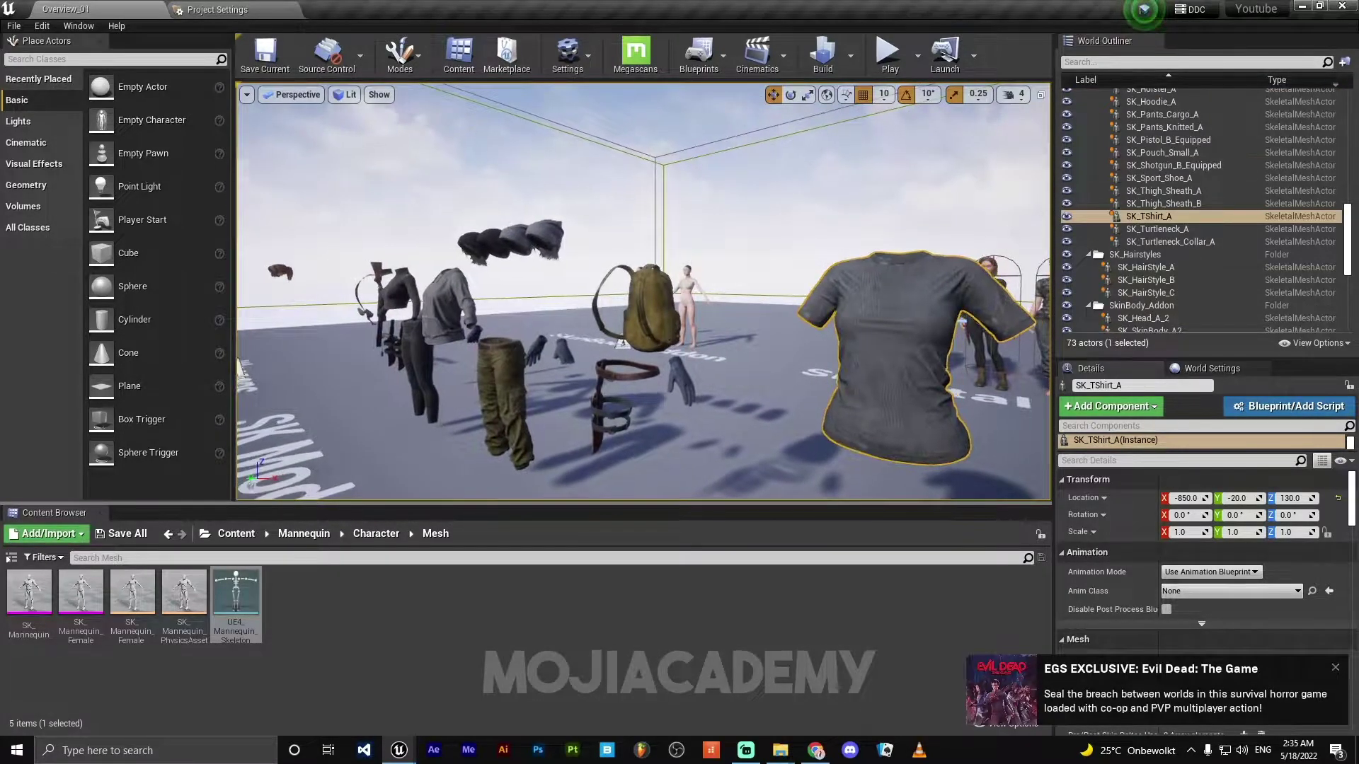
click(621, 343)
right_drag(590, 390, 474, 325)
click(589, 347)
key(s)
key(w)
key(s)
key(w)
key(s)
key(d)
key(w)
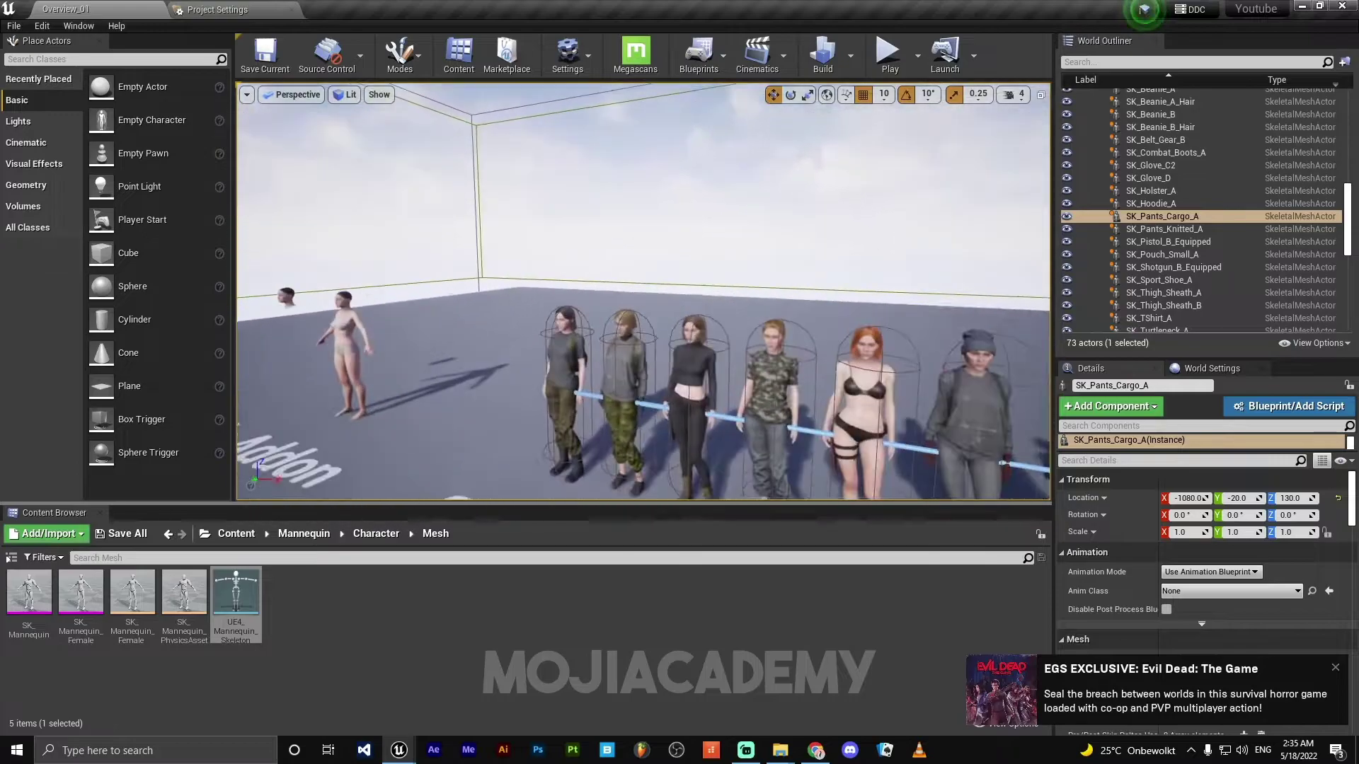
- Select BP_FemSurv_Variations_A_002 and compare the assembled character variations with the loose modular parts
click(630, 347)
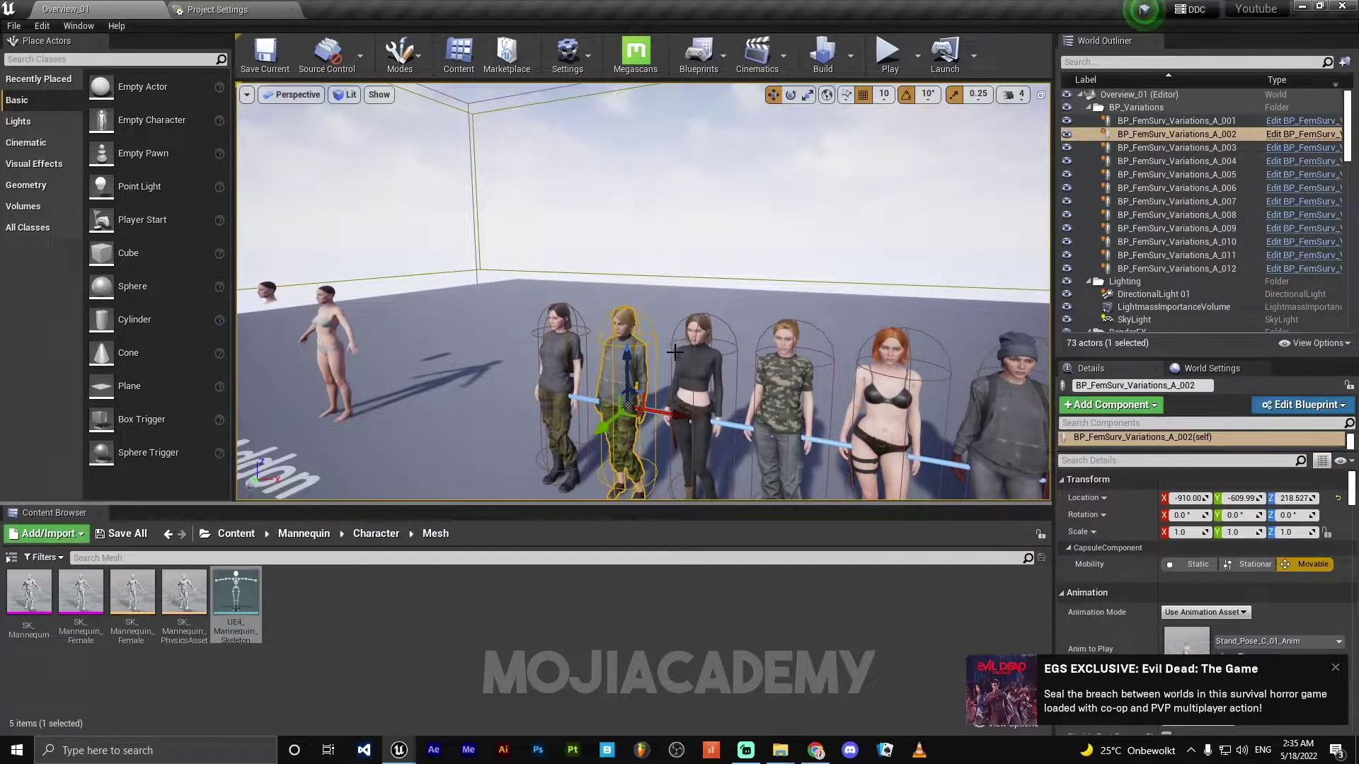
key(s)
right_drag(683, 372, 1044, 361)
key(w)
key(s)
key(w)
right_drag(641, 318, 605, 335)
key(s)
key(w)
key(s)
key(w)
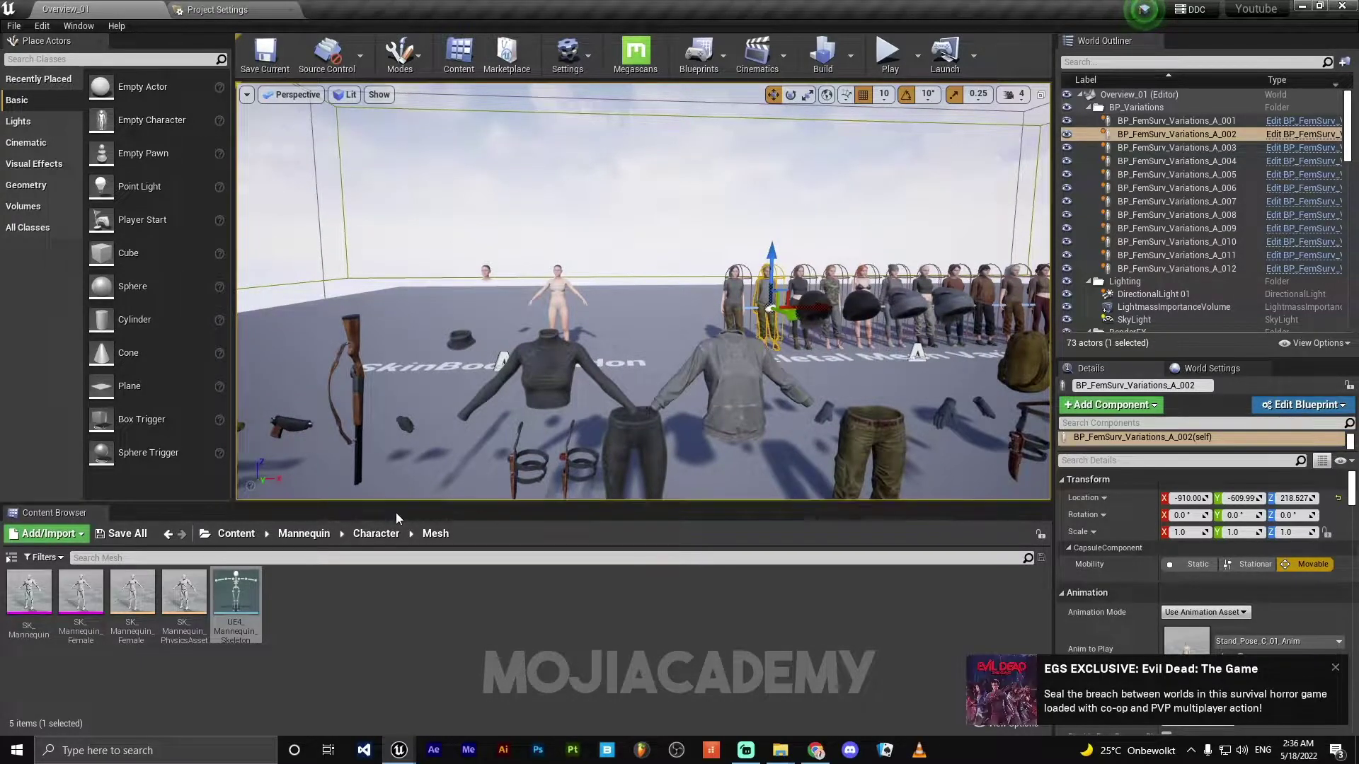
- Open the ThirdPersonCharacter blueprint from the ThirdPersonBP/Blueprints folder of the project content
drag(542, 406, 545, 366)
click(241, 535)
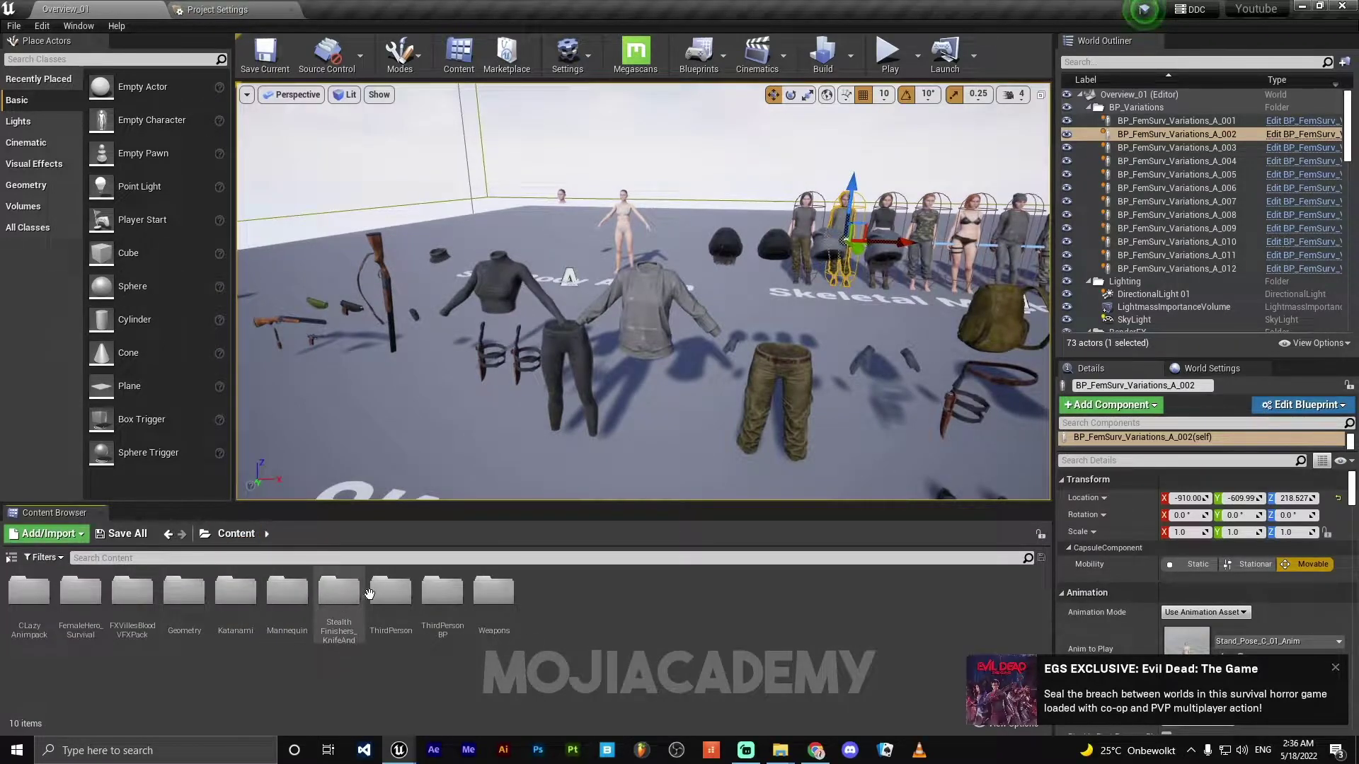
double_click(444, 595)
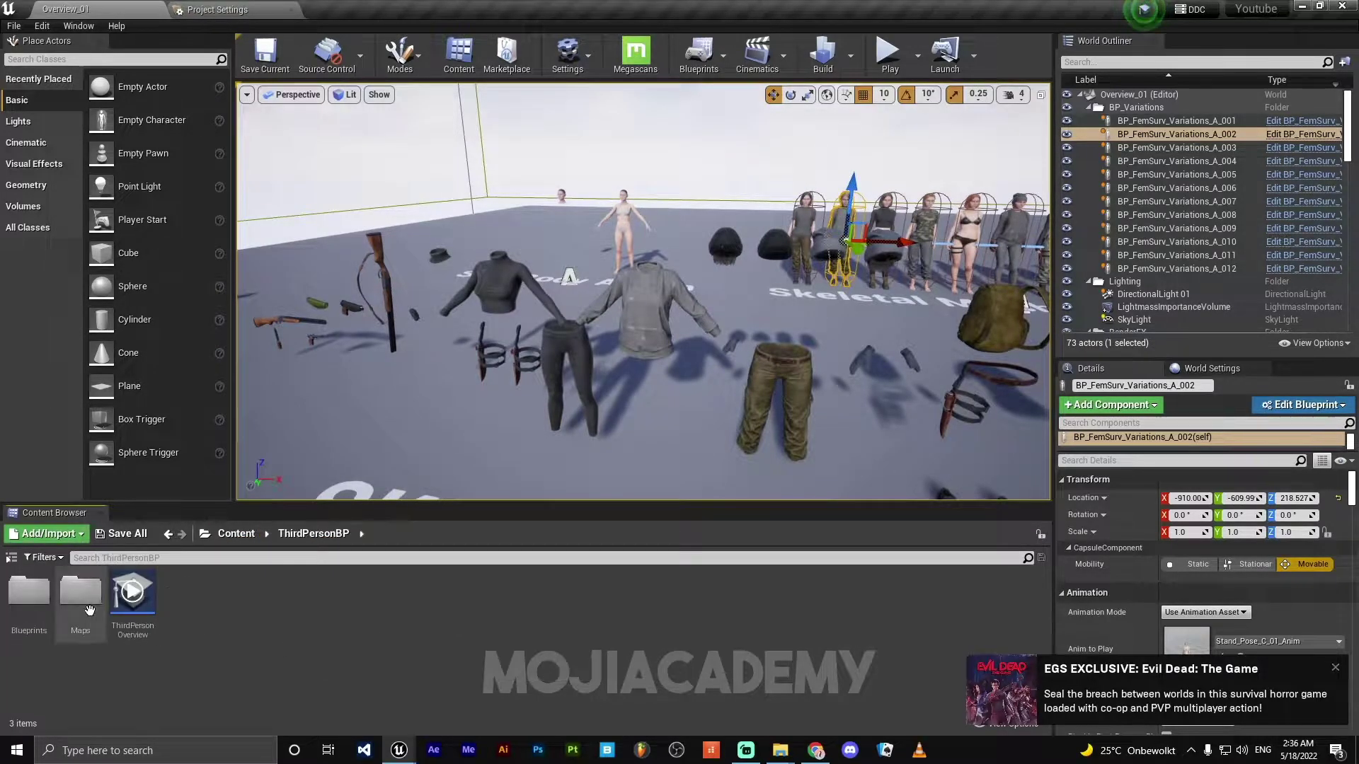
double_click(29, 594)
double_click(31, 595)
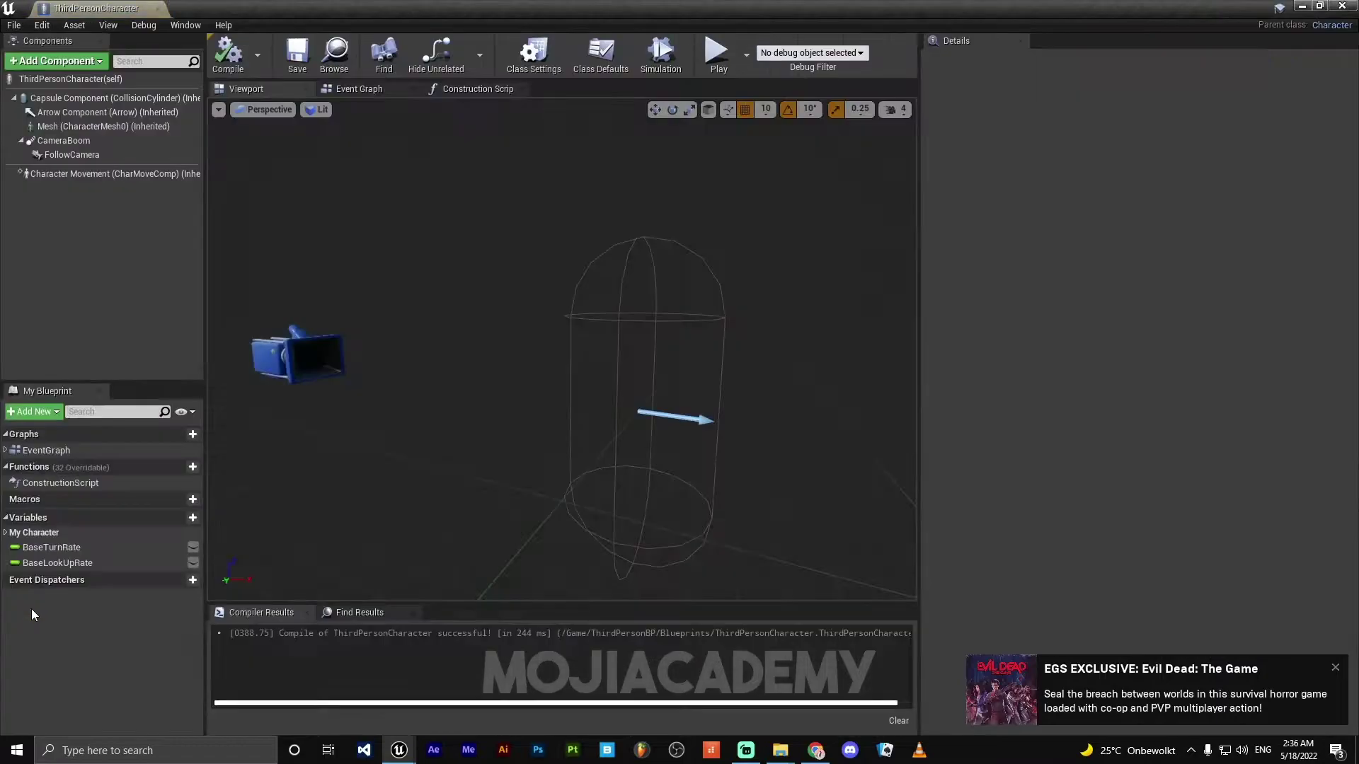
scroll(642, 453, down, 4)
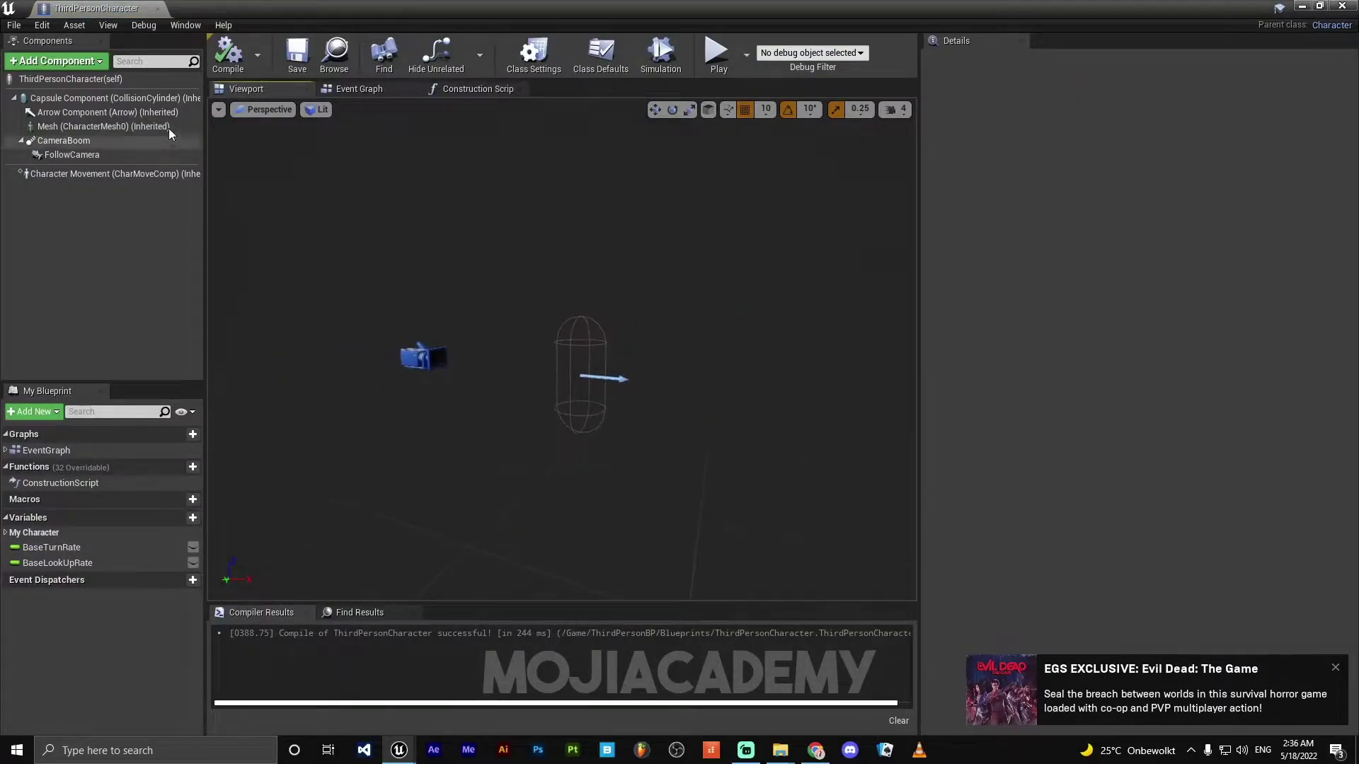
- Assign SK_Head_A_01 as the skeletal mesh of the character's inherited Mesh component
click(142, 127)
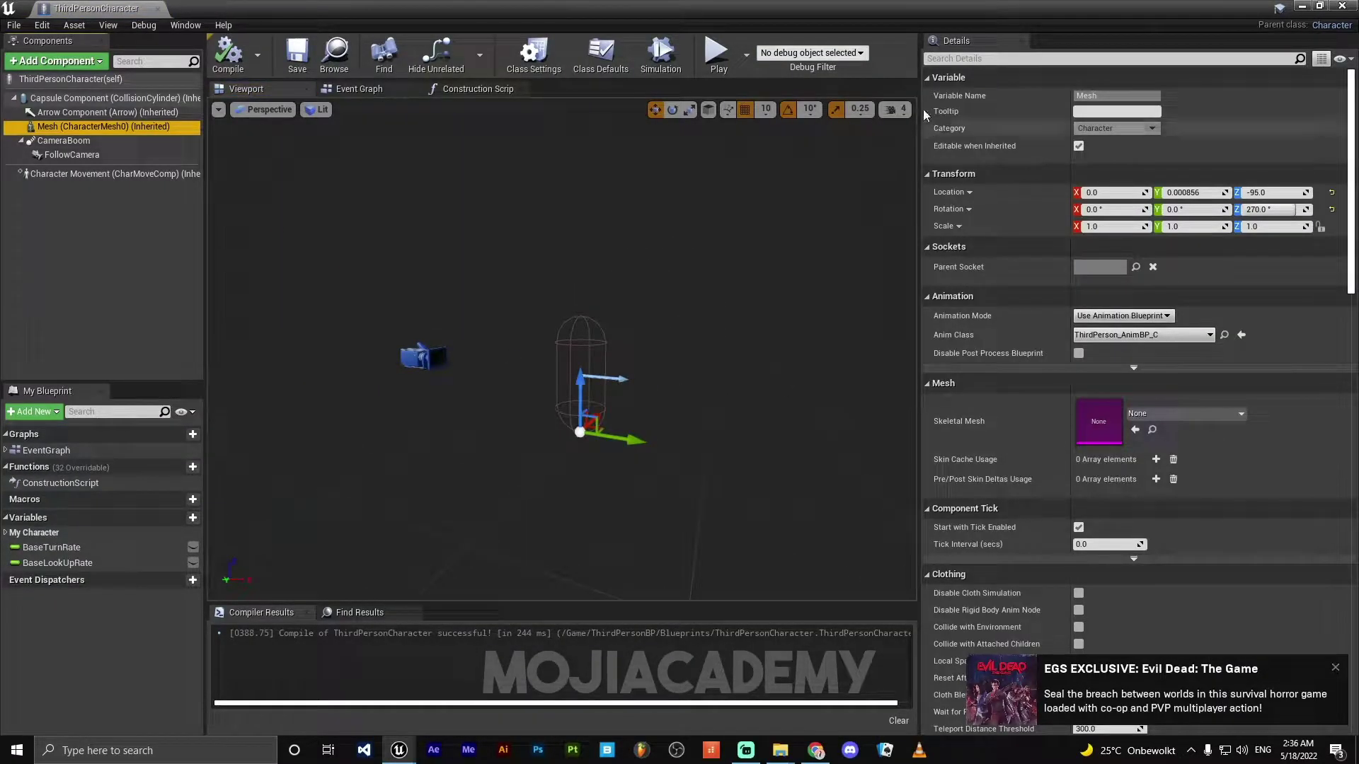
drag(896, 6, 761, 208)
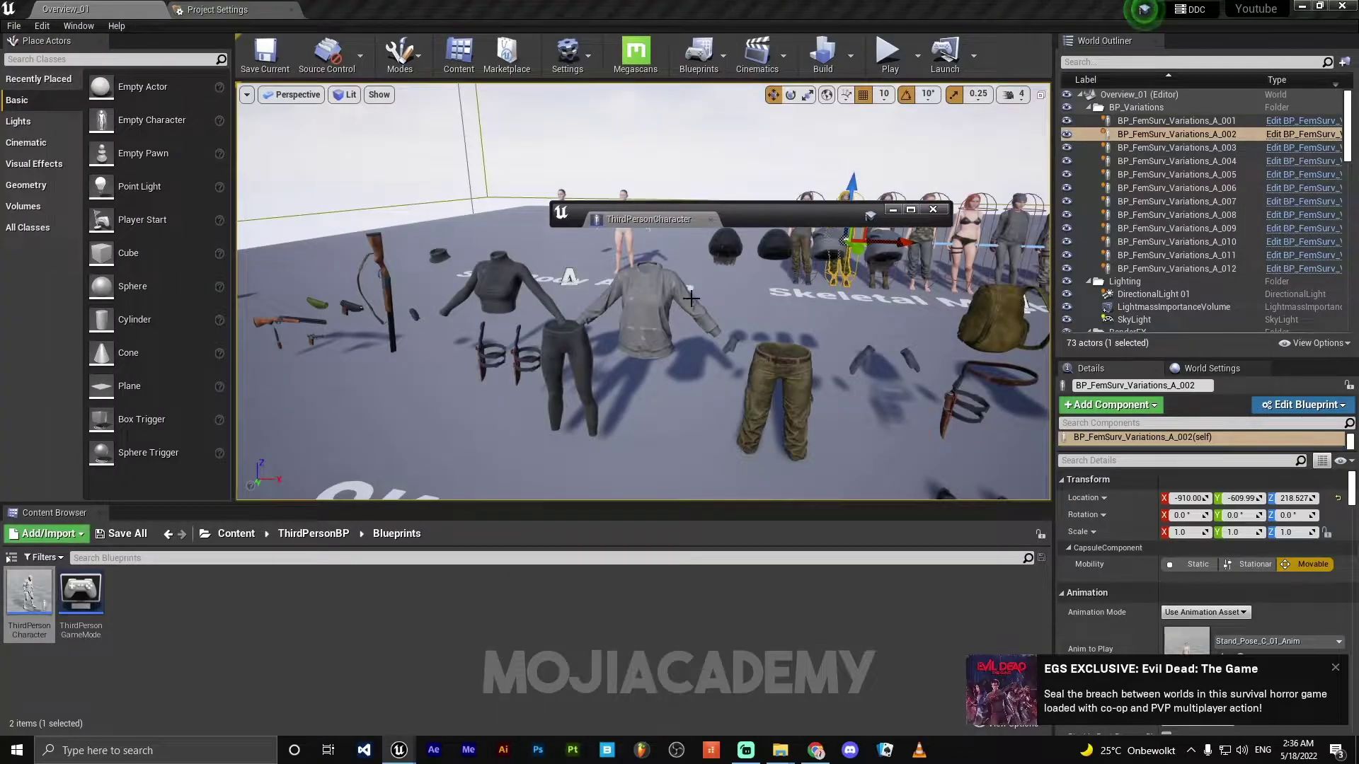
key(w)
mouse_move(699, 416)
right_down()
mouse_move(743, 411)
mouse_move(699, 415)
right_up()
click(911, 211)
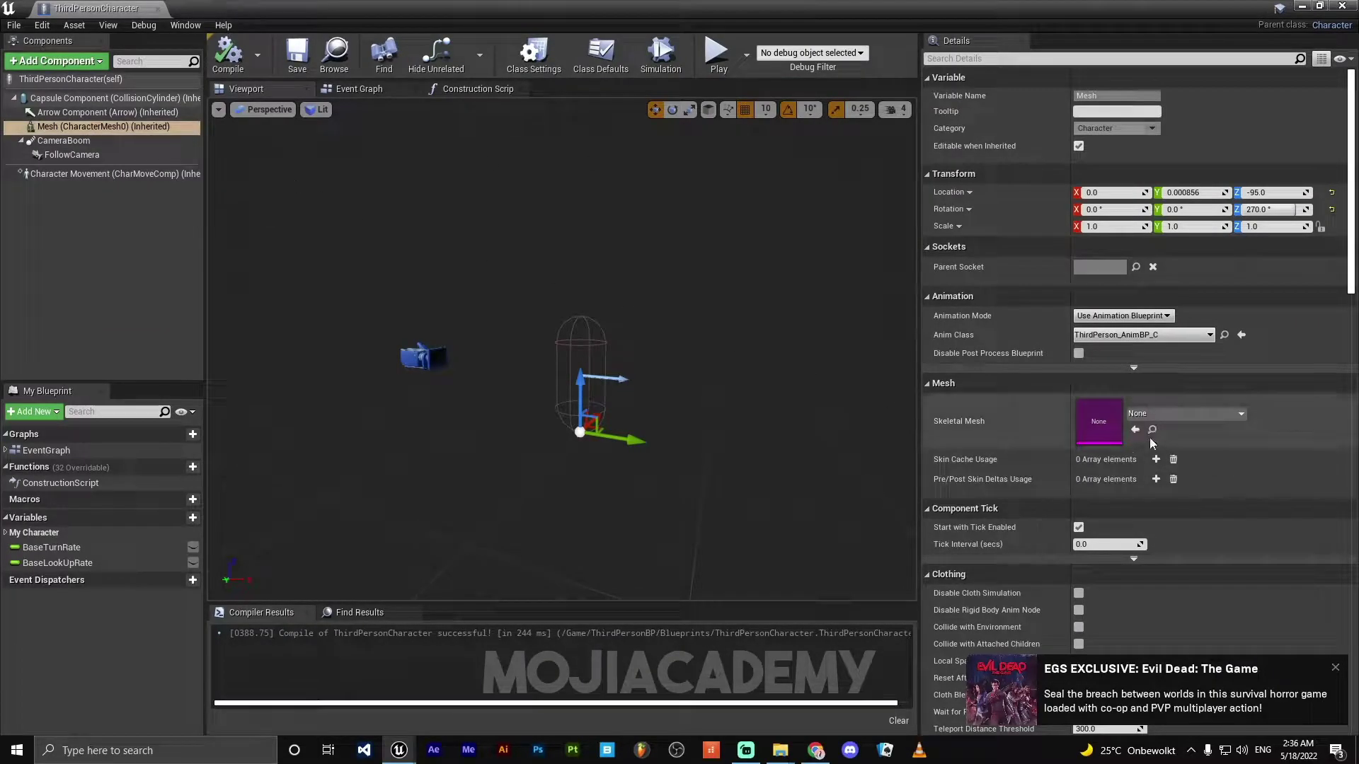
click(1169, 416)
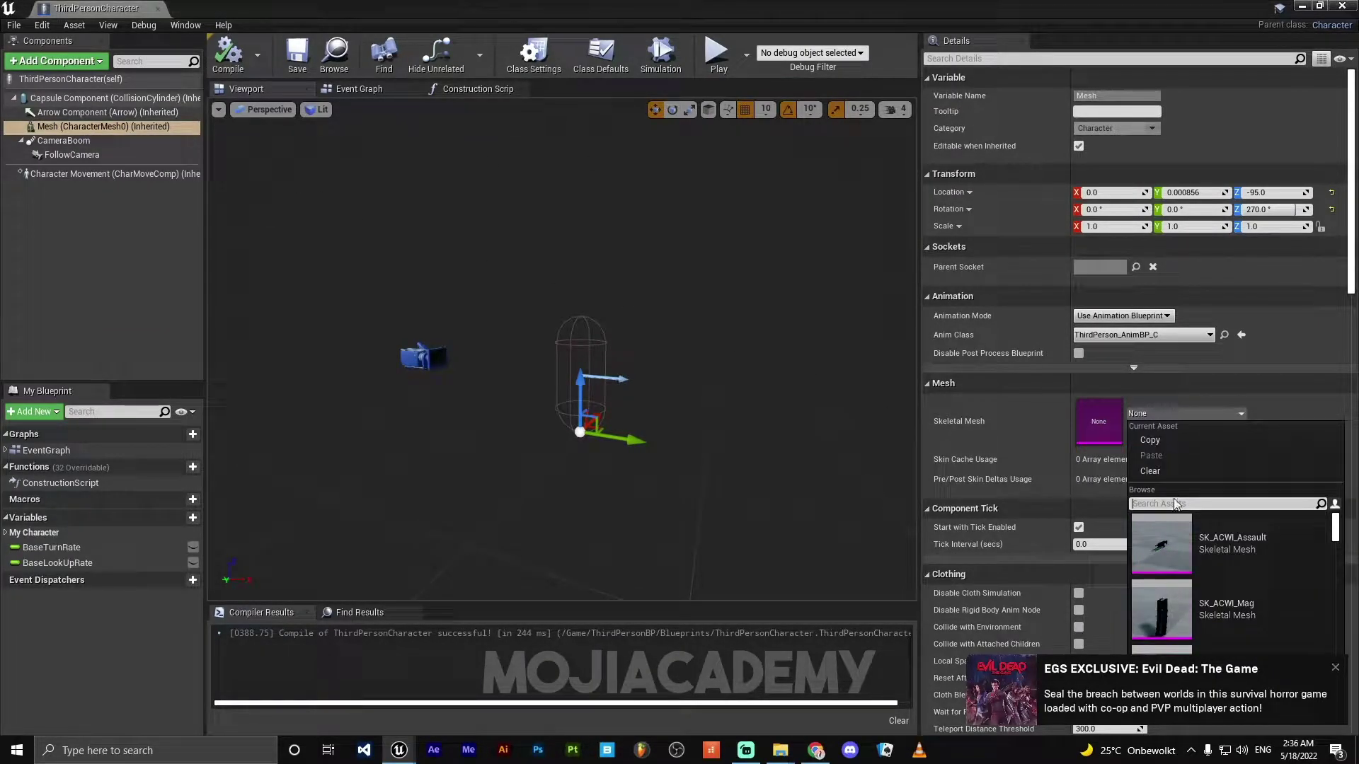
text(hero)
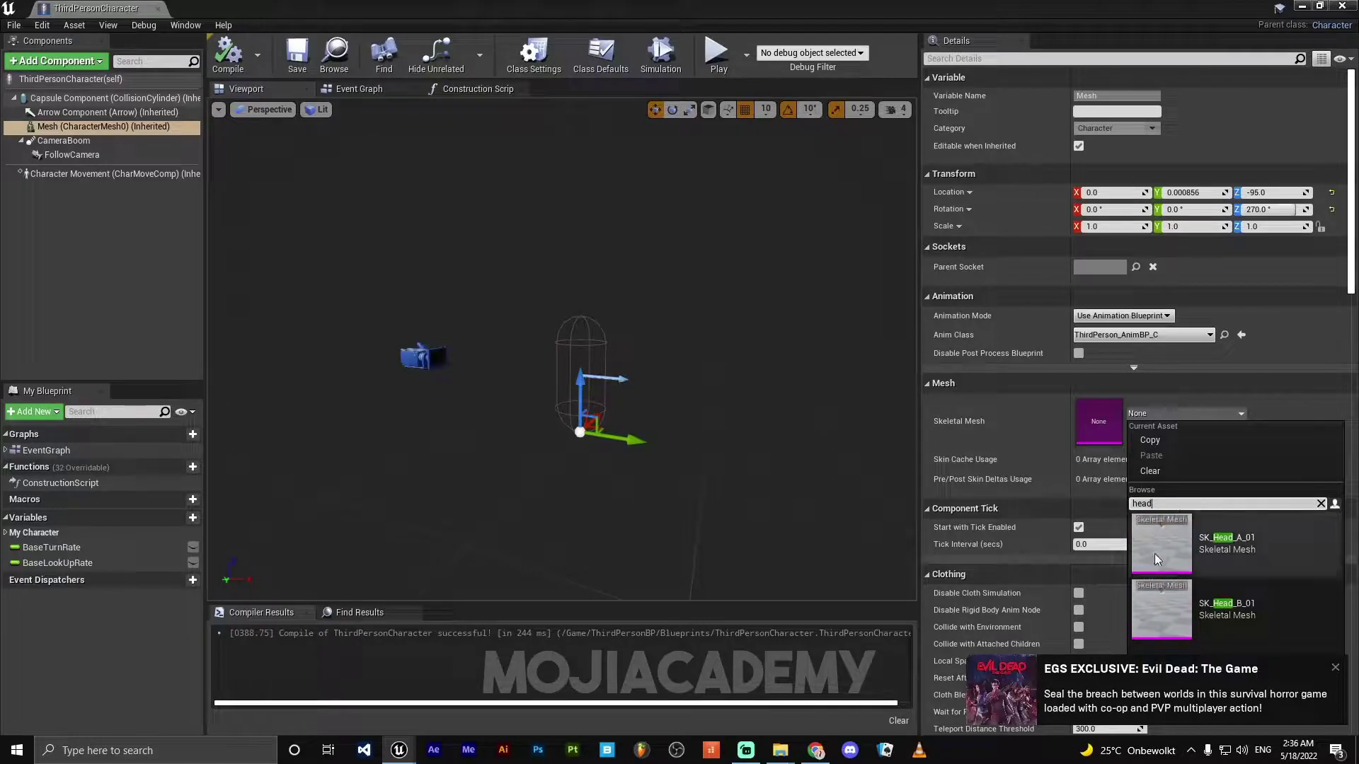
click(1185, 563)
key(w)
mouse_move(742, 382)
right_down()
mouse_move(720, 375)
mouse_move(763, 375)
mouse_move(728, 379)
right_up()
key(d)
right_drag(568, 330, 427, 330)
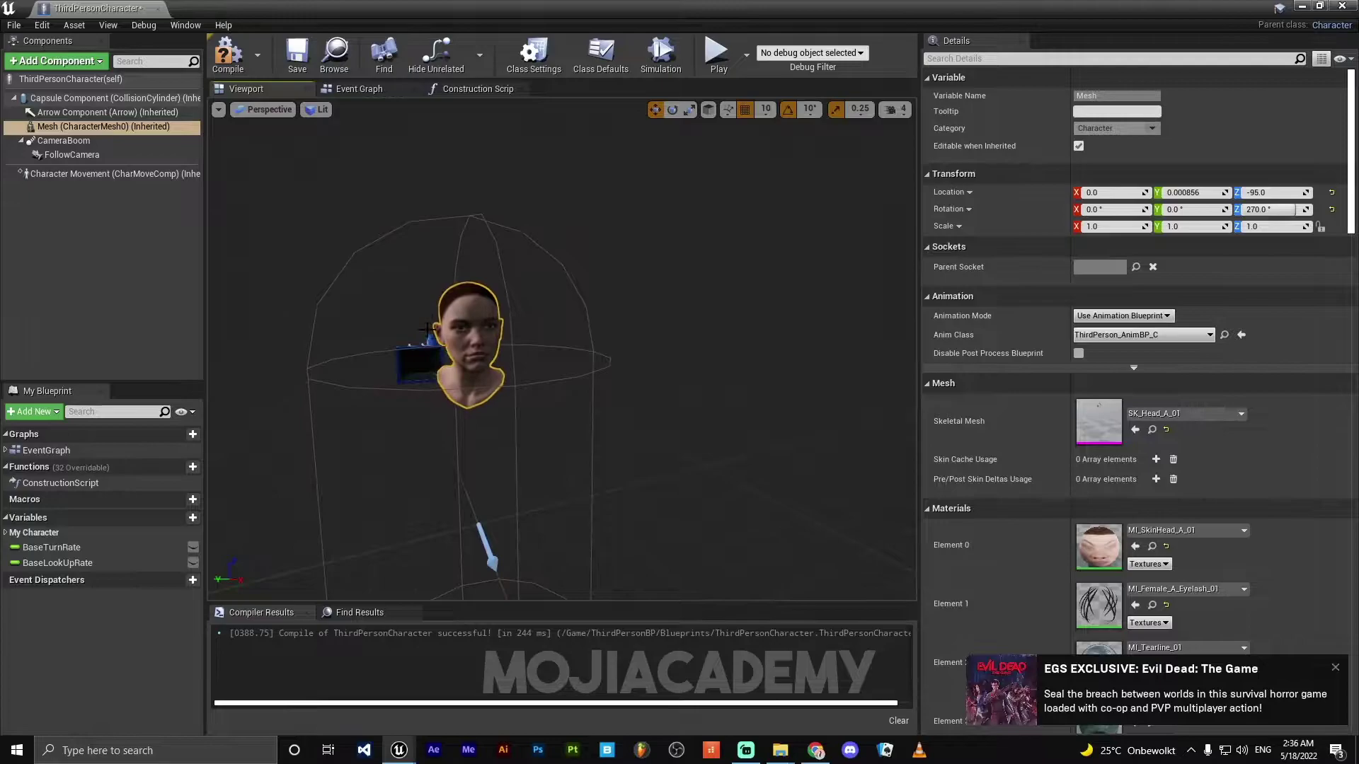
- Duplicate the inherited Mesh component and name the copy Tshirt
key(a)
right_drag(680, 361, 669, 361)
click(151, 140)
click(147, 127)
key(f)
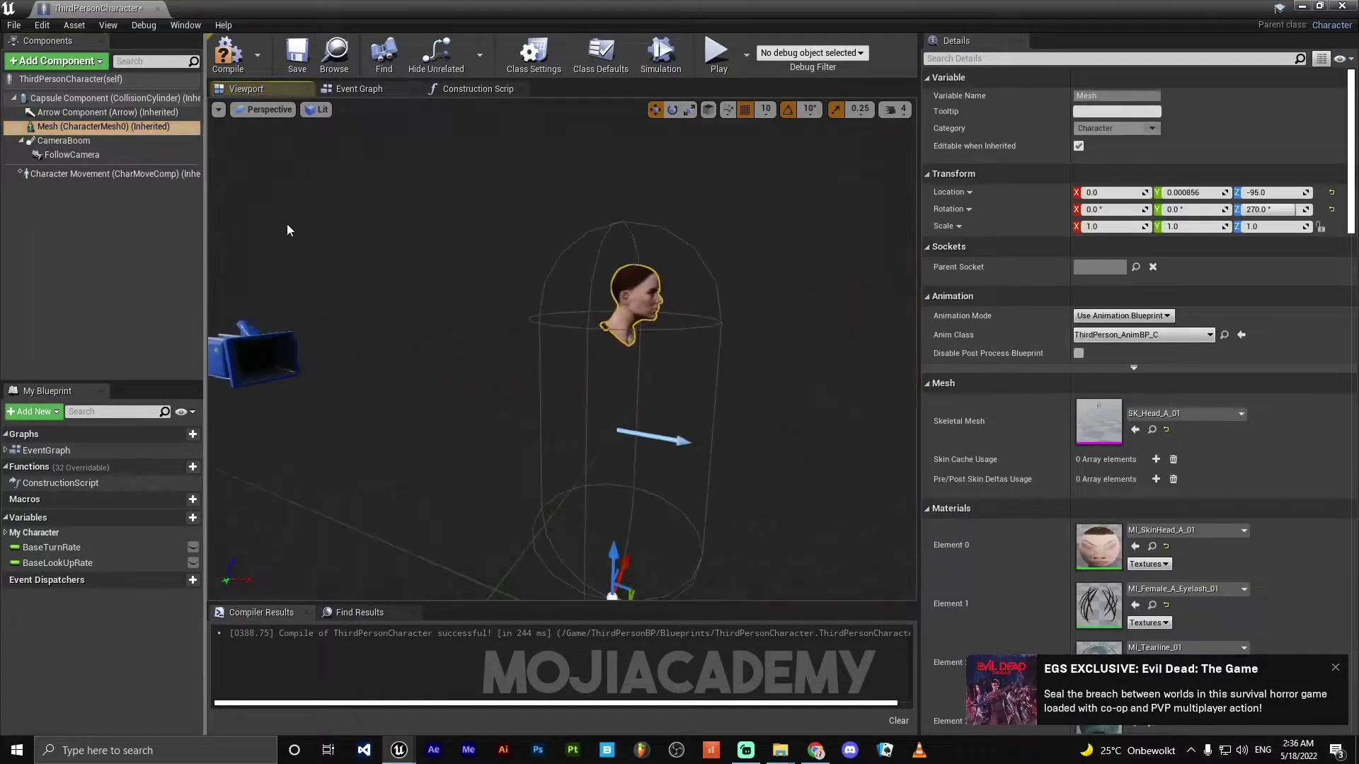
key(ctrl+w)
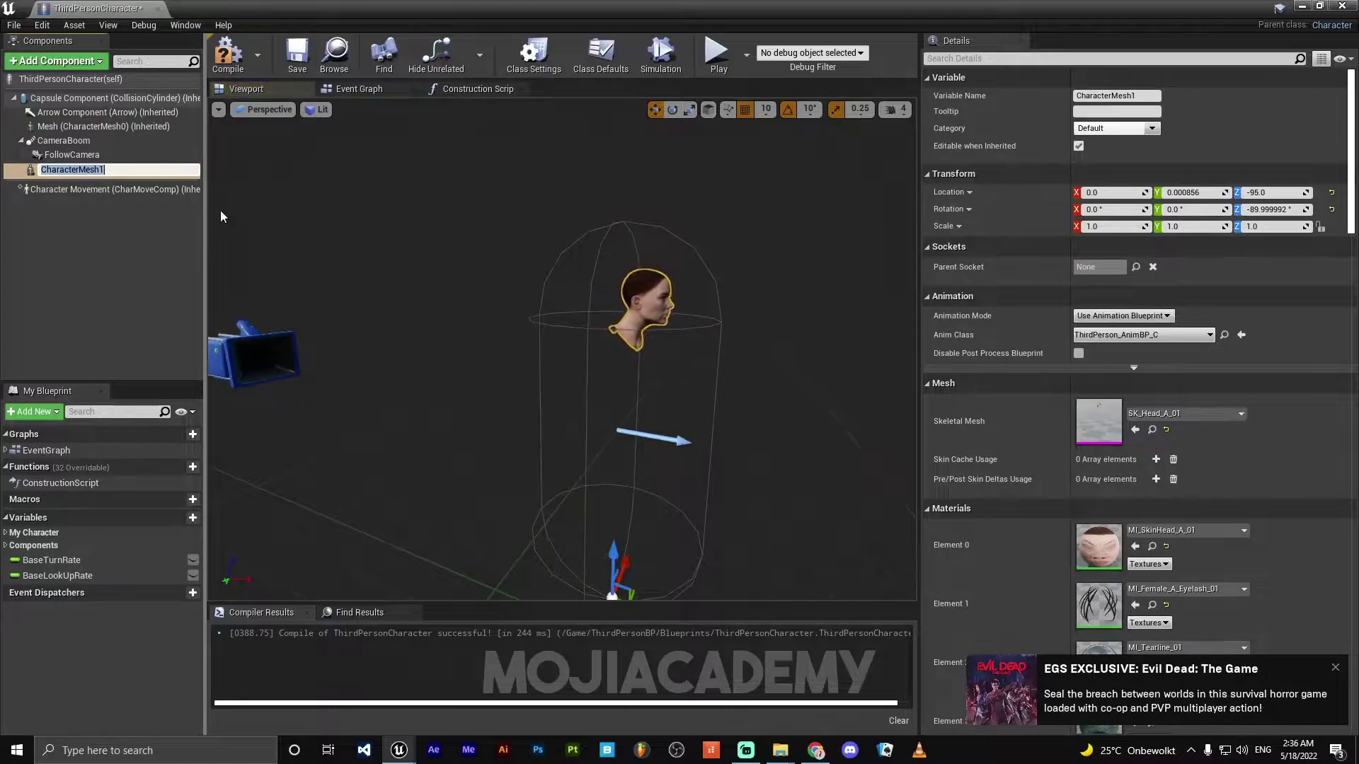
key(BackSpace)
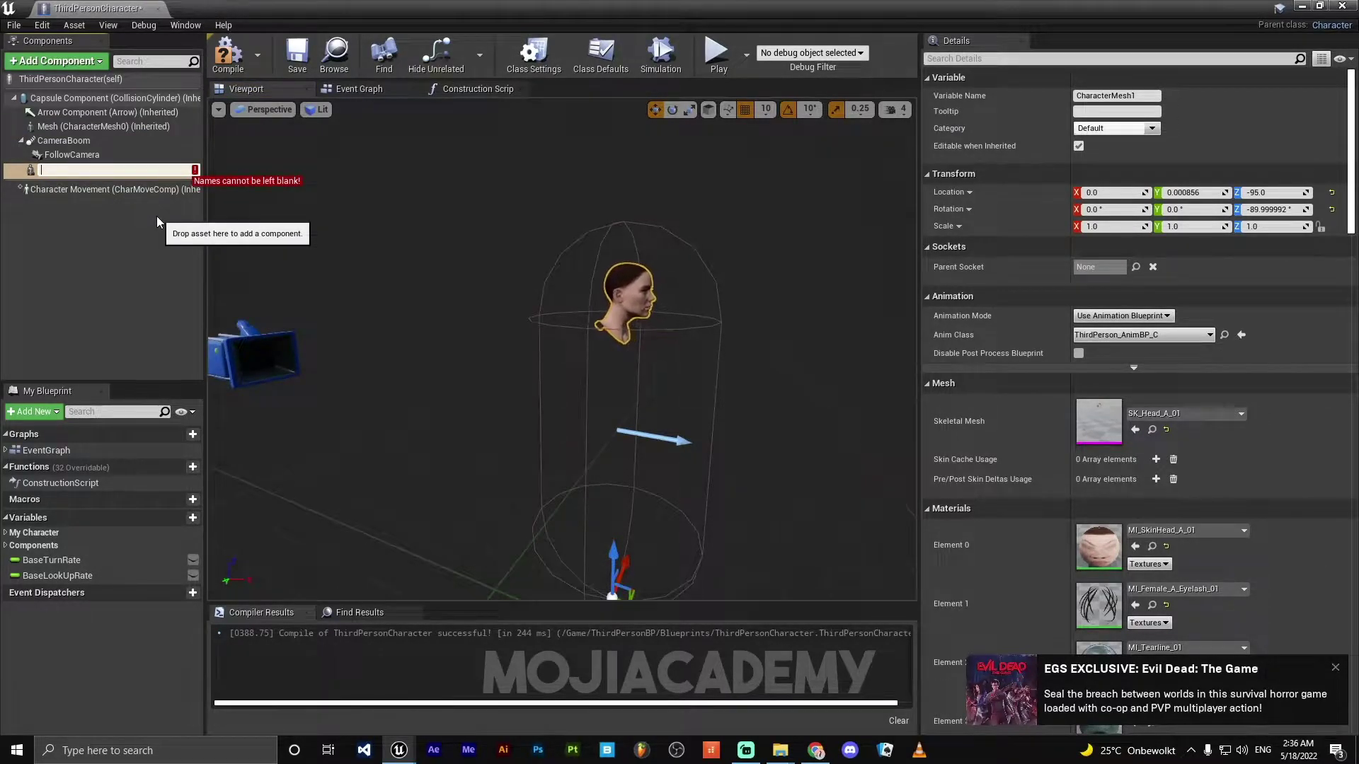
text(Tshirt)
key(Return)
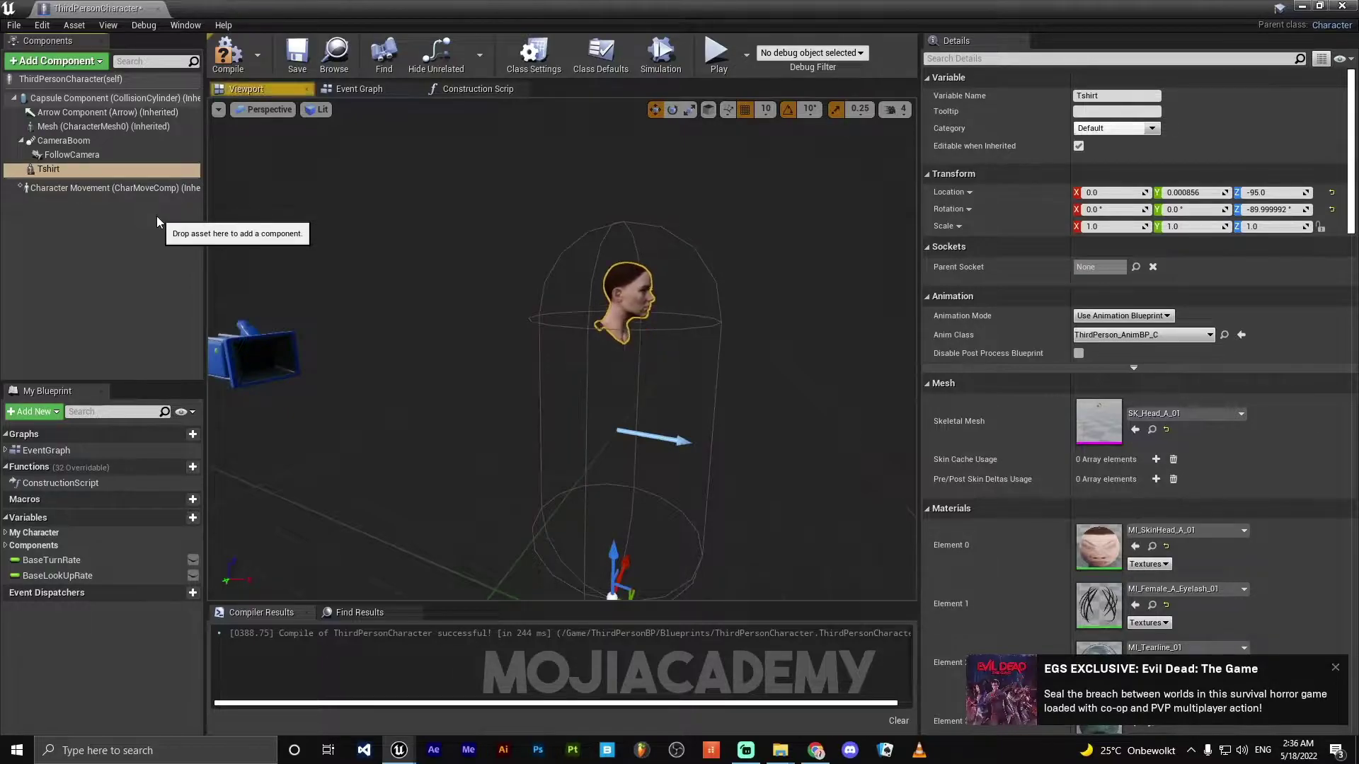
- Select SK_TShirt_A in the overview level and browse to its source asset in the project content
click(1237, 412)
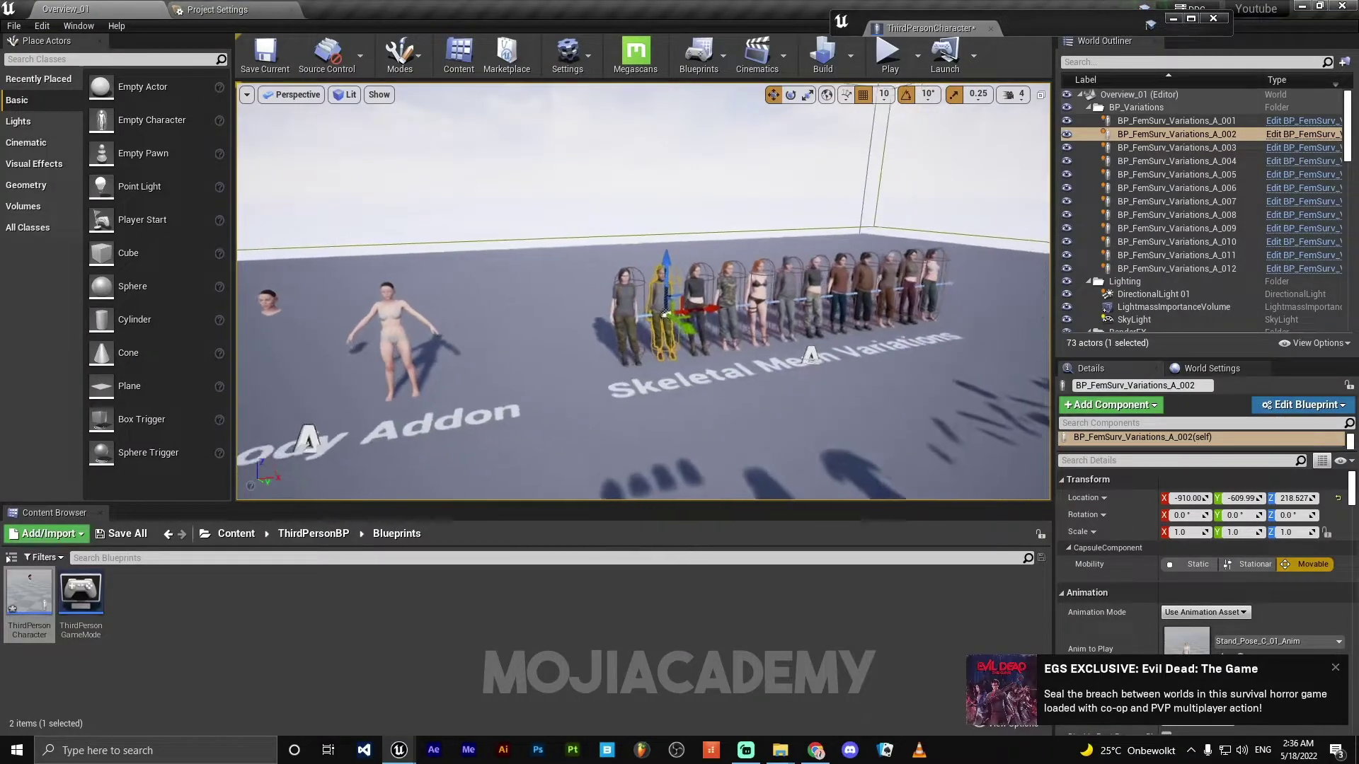
mouse_move(741, 359)
right_down()
mouse_move(647, 368)
mouse_move(741, 359)
right_up()
click(787, 250)
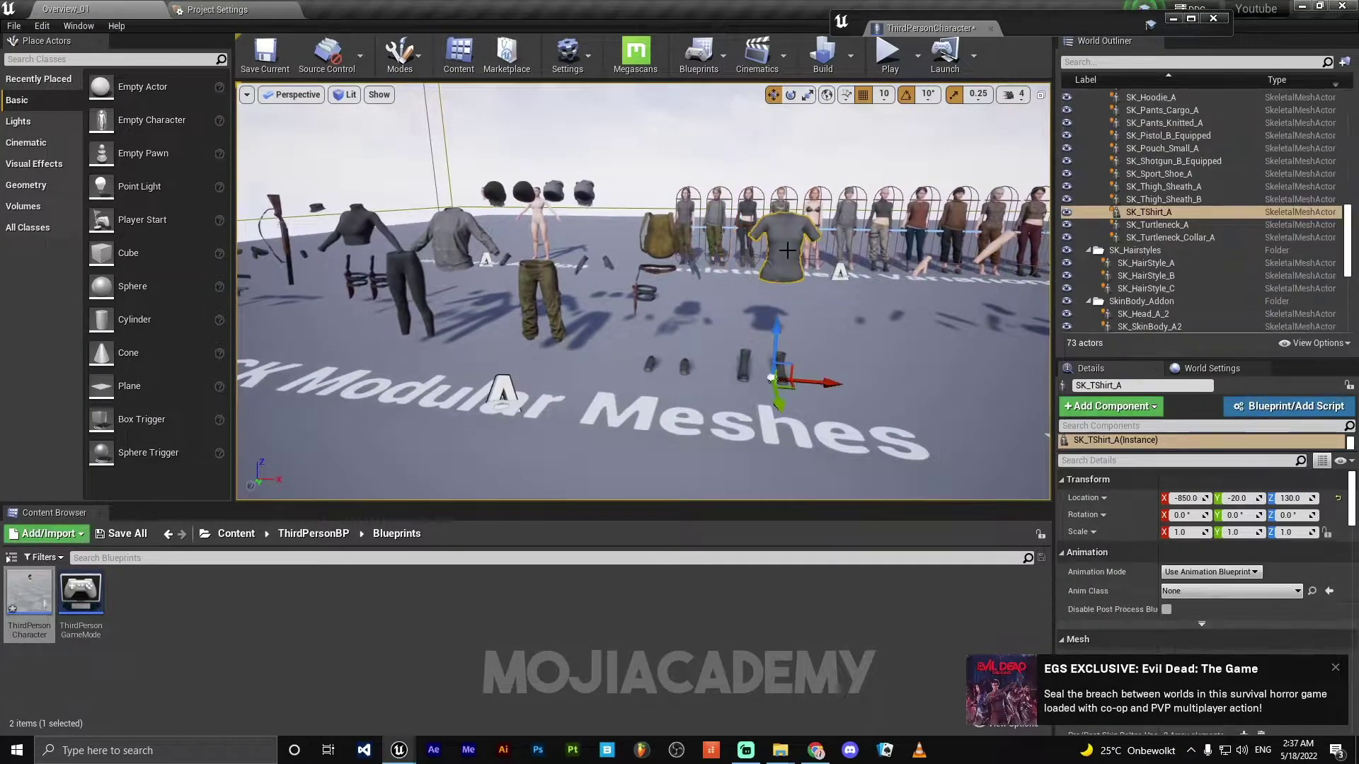
right_click(1164, 213)
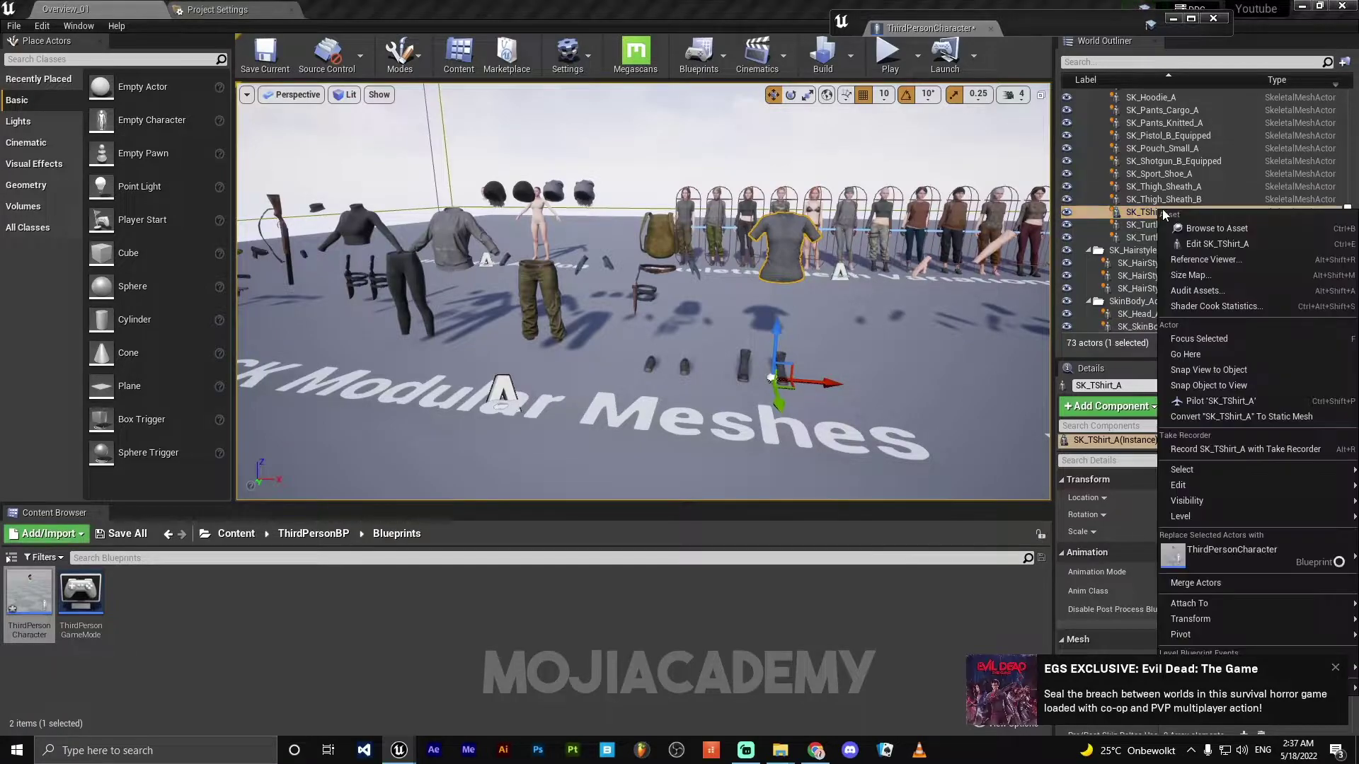
click(1202, 229)
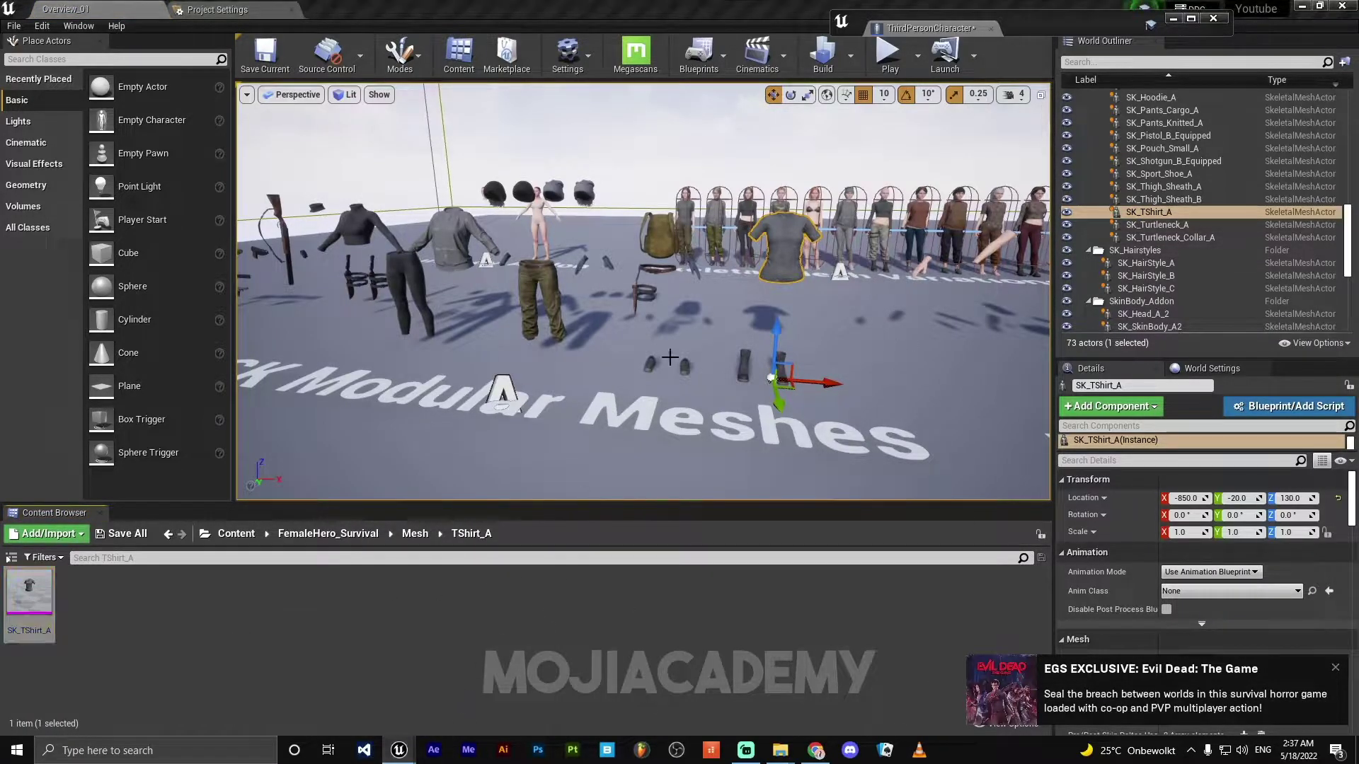
- Assign the selected SK_TShirt_A asset as the skeletal mesh of the Tshirt component in the ThirdPersonCharacter blueprint
click(1045, 32)
click(1192, 19)
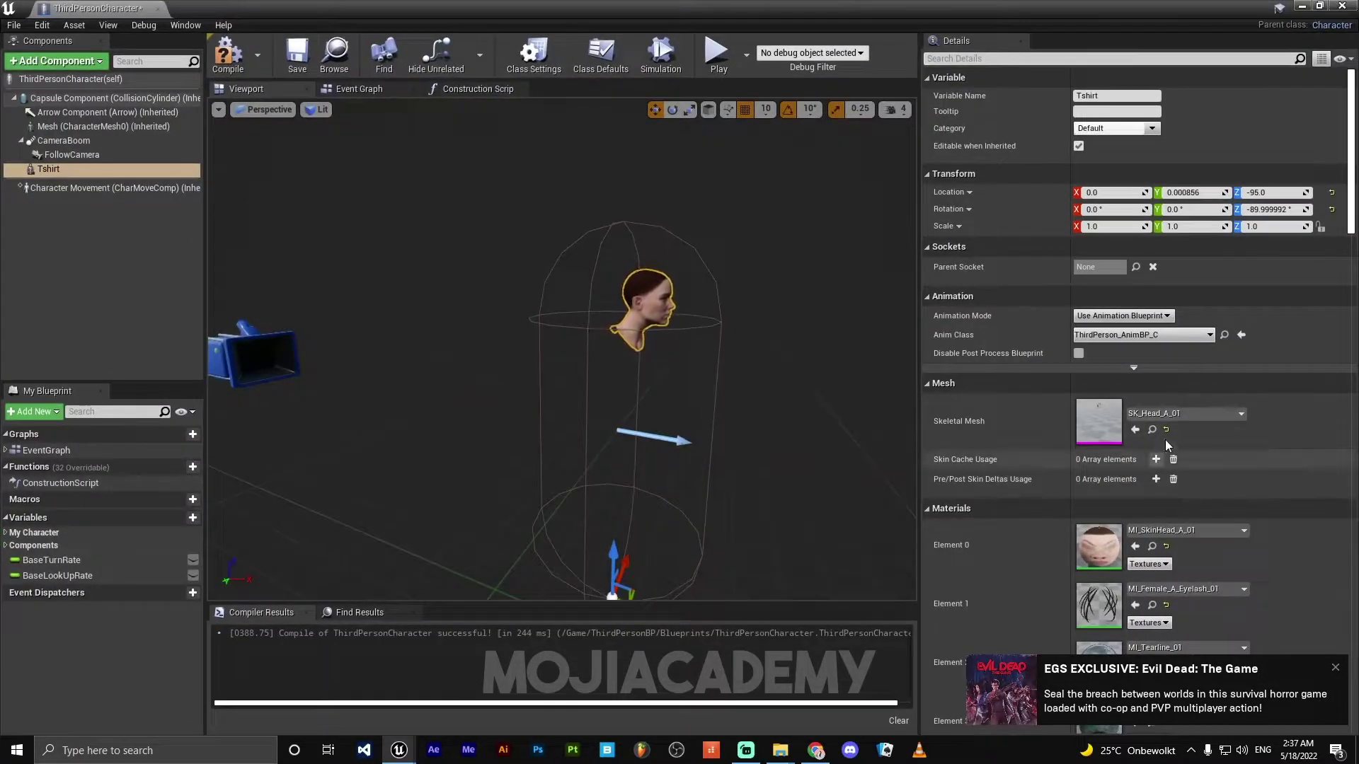
click(1135, 431)
right_drag(793, 432, 697, 411)
- Inspect the arm meshes in the overview level, selecting SK_Arms_A_04 and SK_Arms_A_05, and return to the ThirdPersonCharacter blueprint
drag(566, 6, 564, 38)
right_drag(580, 212, 676, 194)
right_drag(601, 294, 700, 241)
click(677, 256)
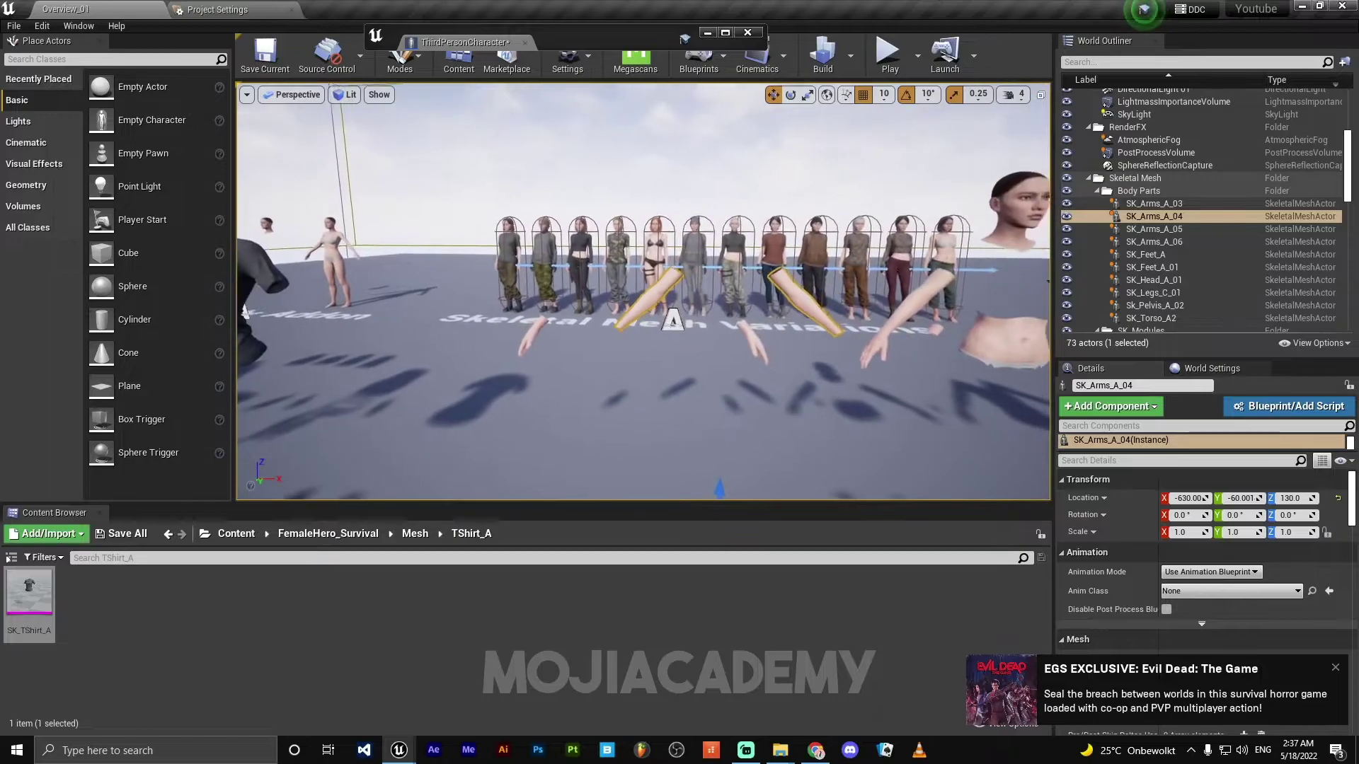
click(531, 336)
click(725, 33)
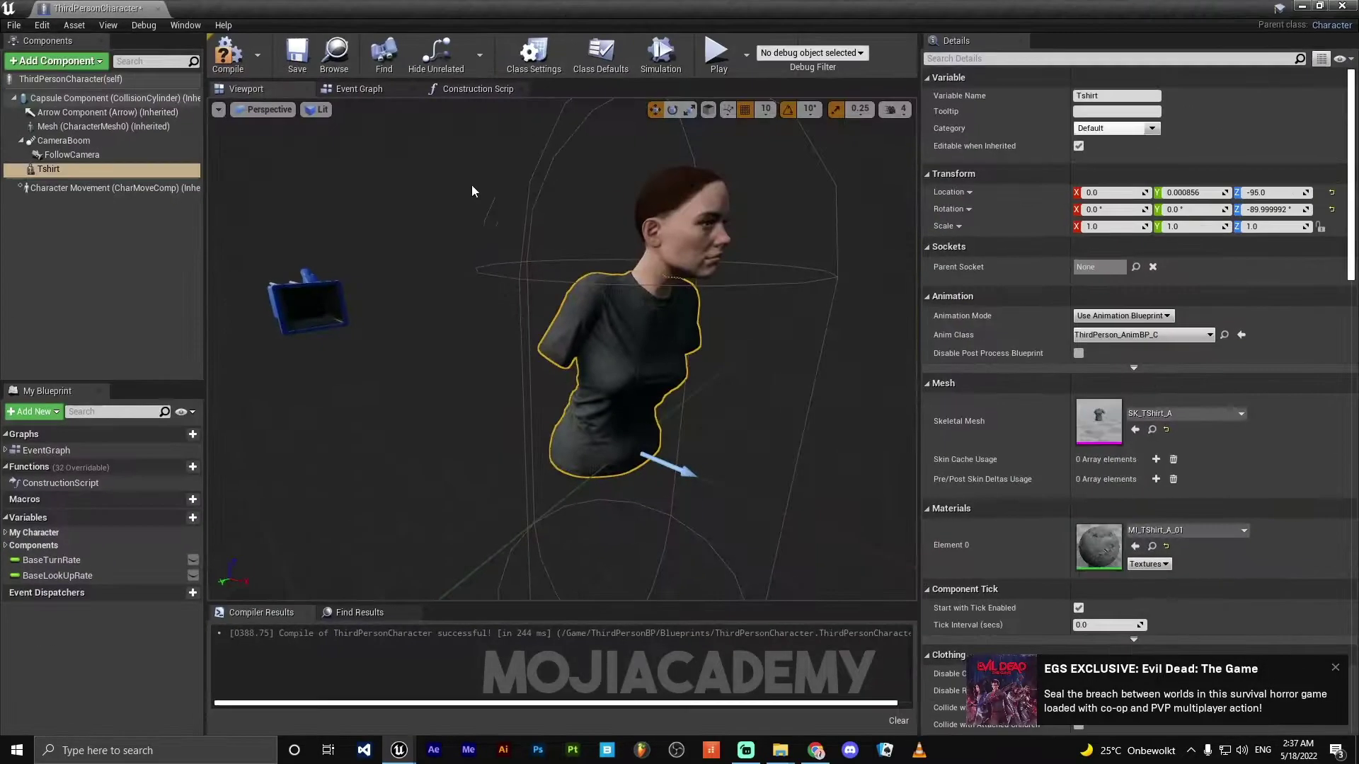
- Duplicate the Tshirt component and name the copy elbow
key(ctrl+w)
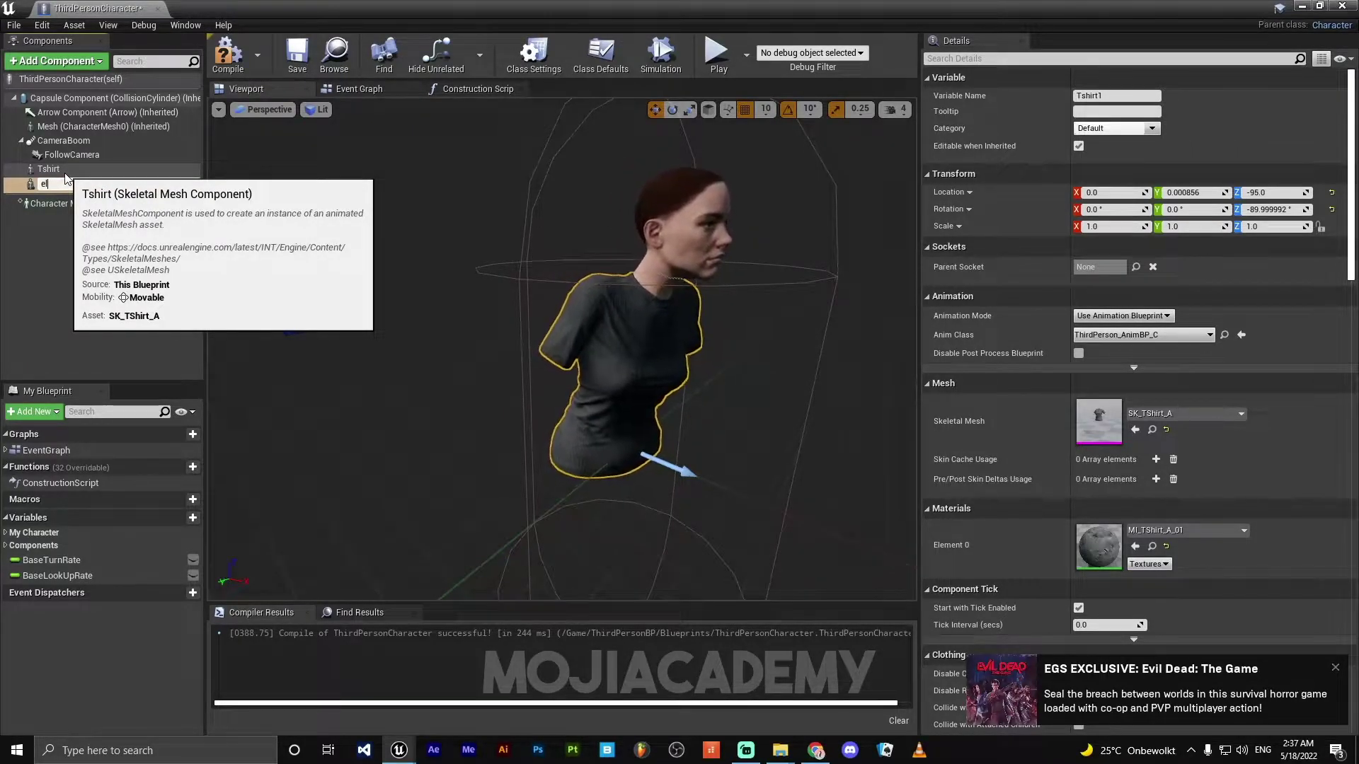
text(elbow)
key(Return)
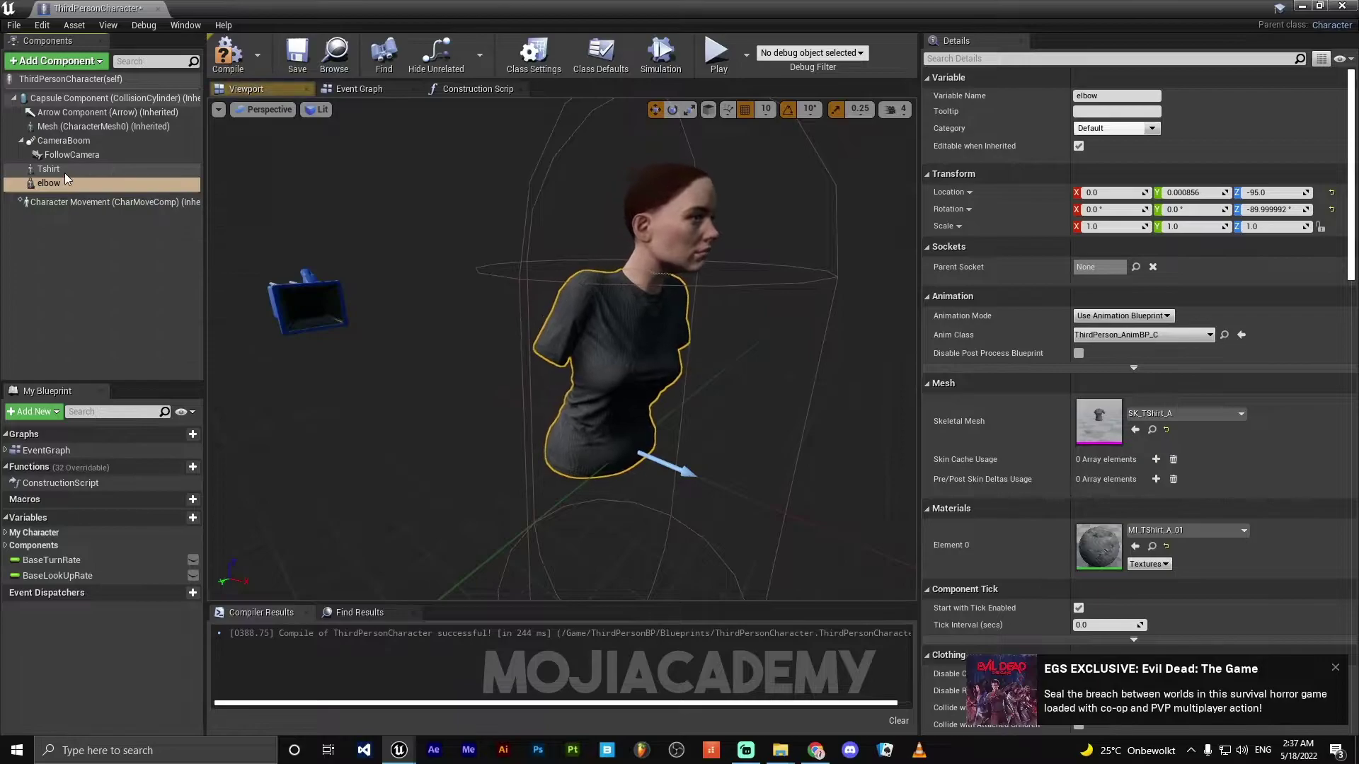
click(1188, 420)
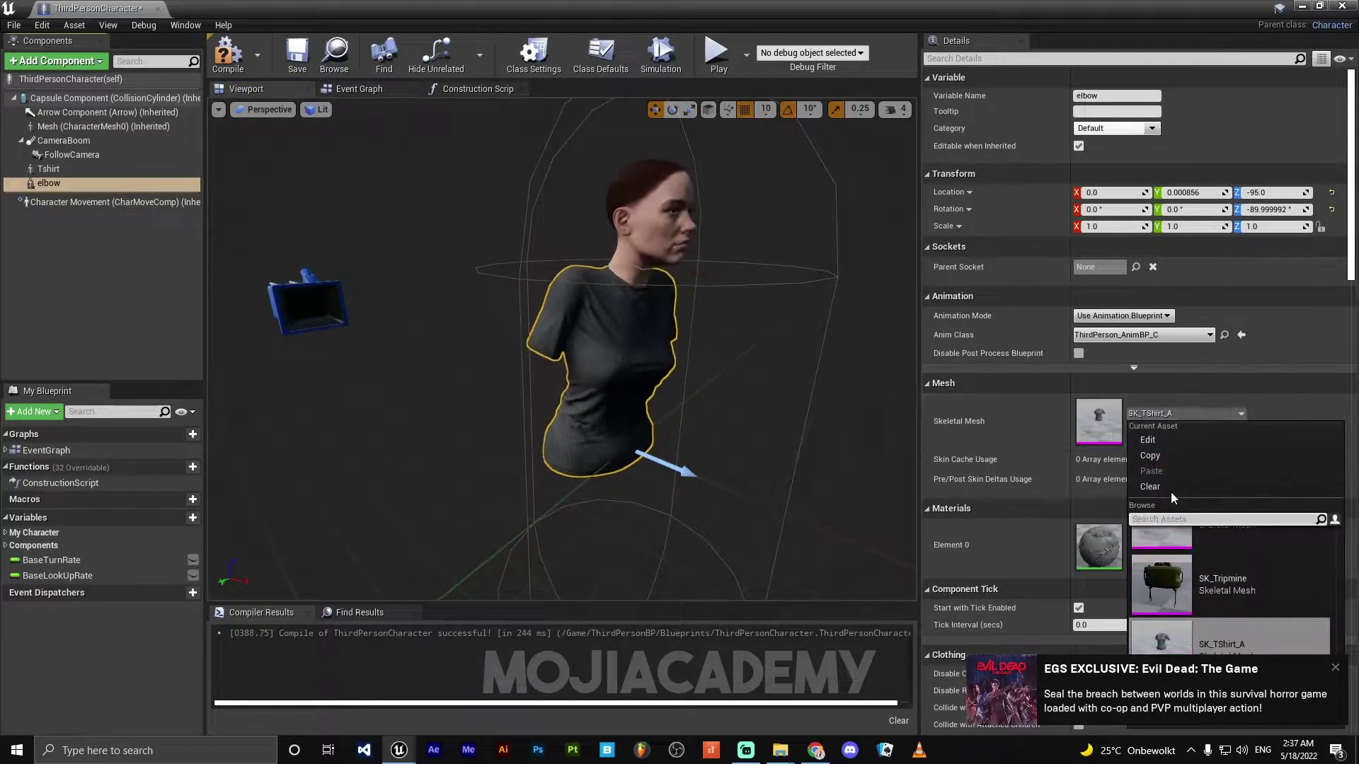
text(El)
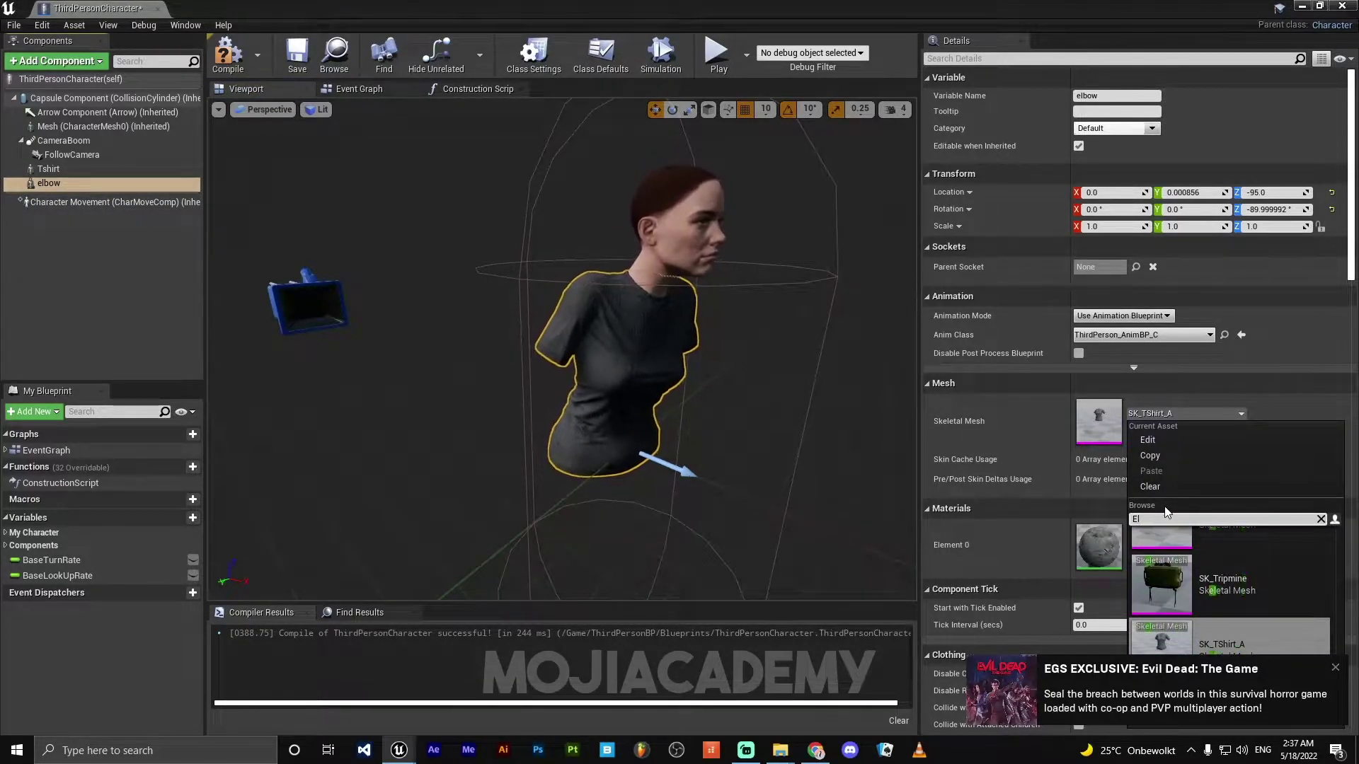
text(bo)
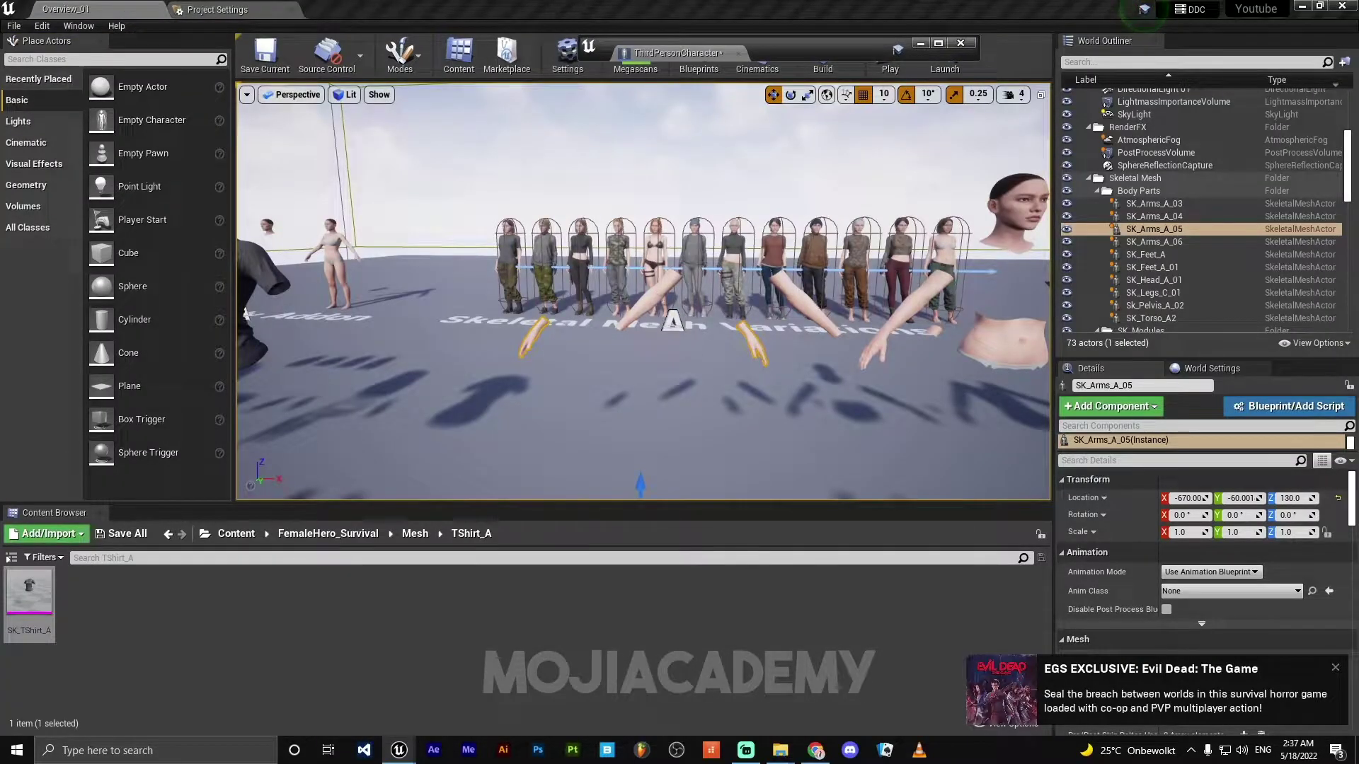
- Identify SK_Arms_A_04 in the overview level and assign it as the elbow component's skeletal mesh in the ThirdPersonCharacter blueprint
click(1145, 216)
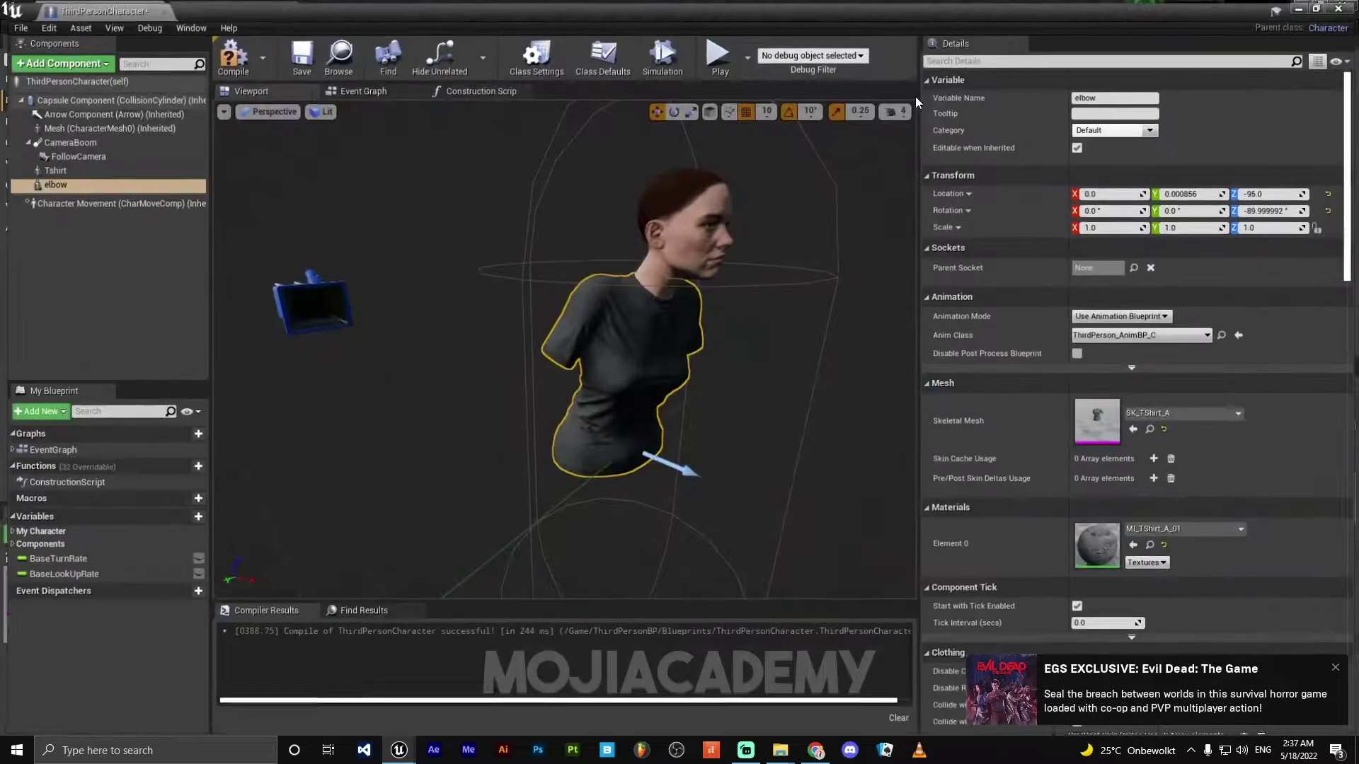
click(1198, 413)
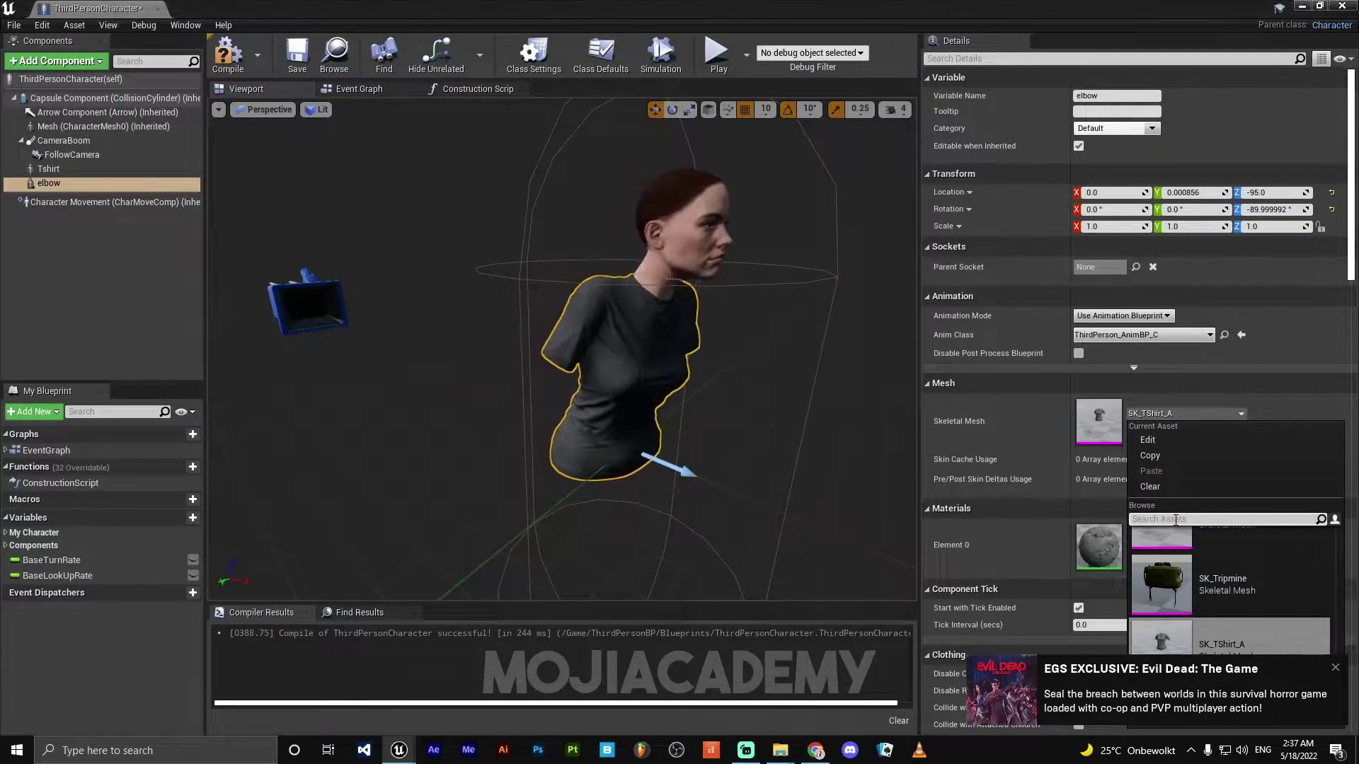
text(SK_arm)
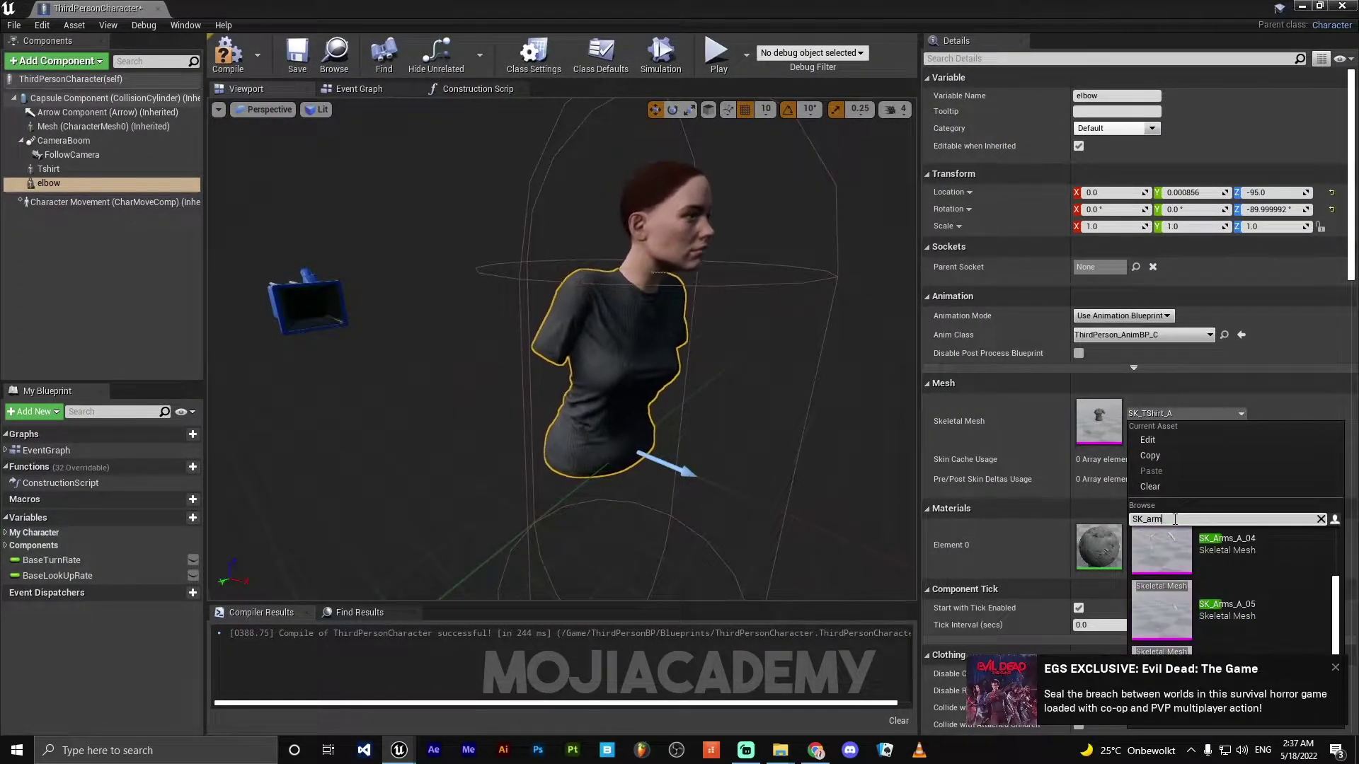
click(1226, 544)
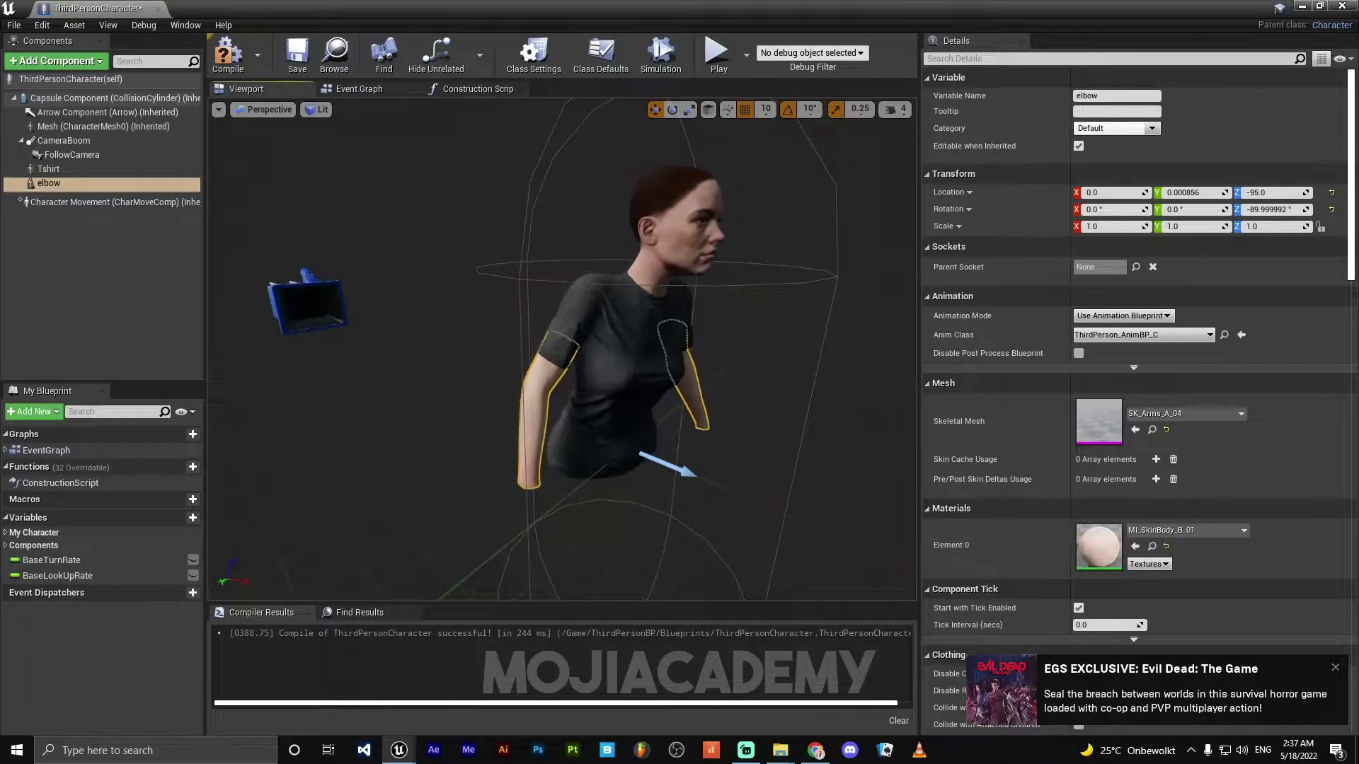
right_drag(754, 398, 531, 402)
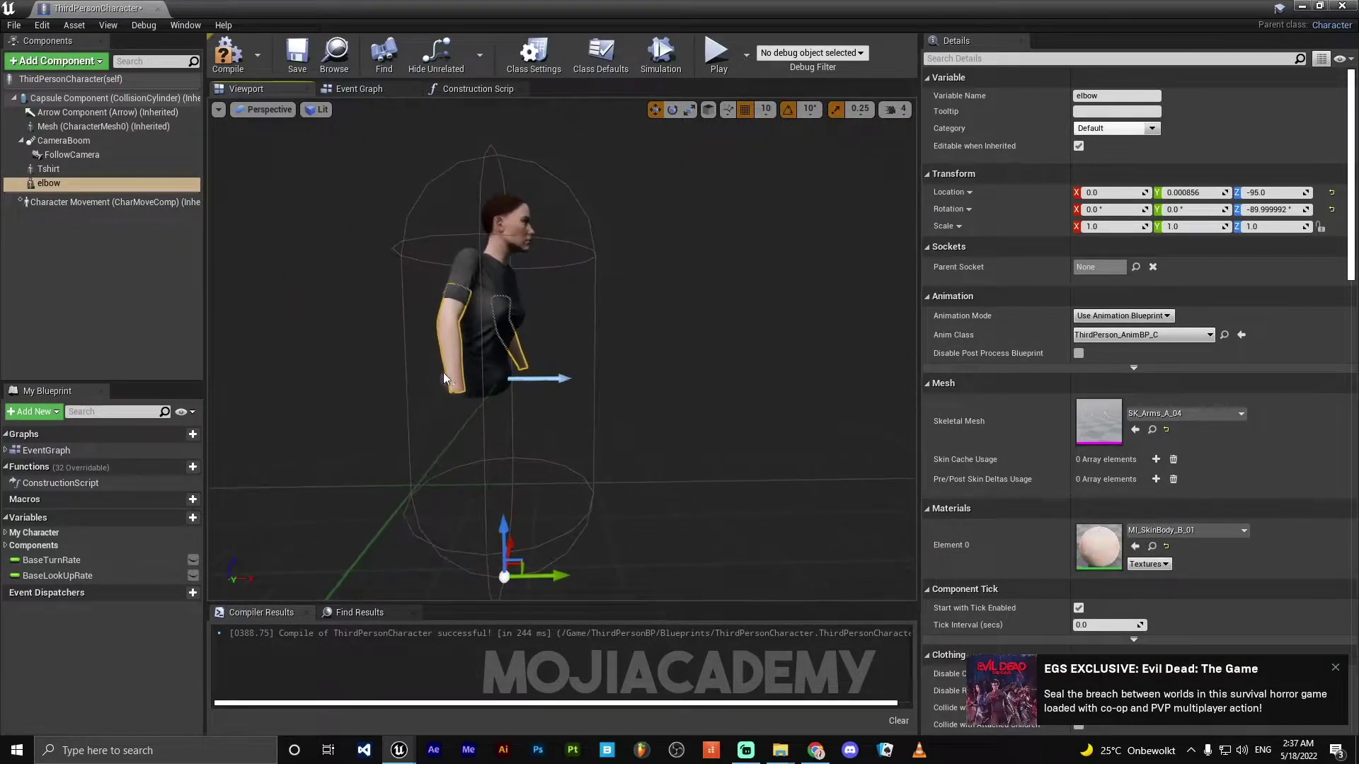
- Duplicate the elbow component and name the copy Hands
key(ctrl+w)
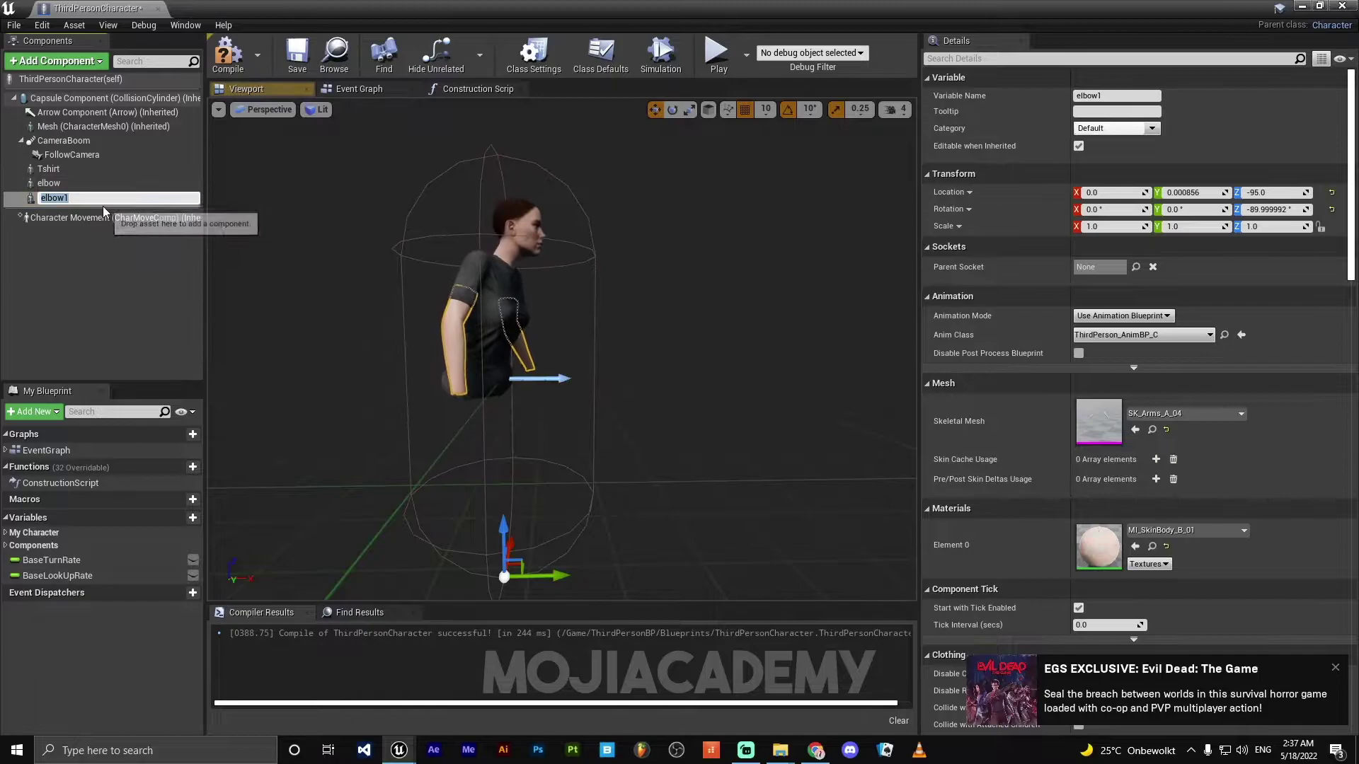
text(Hand)
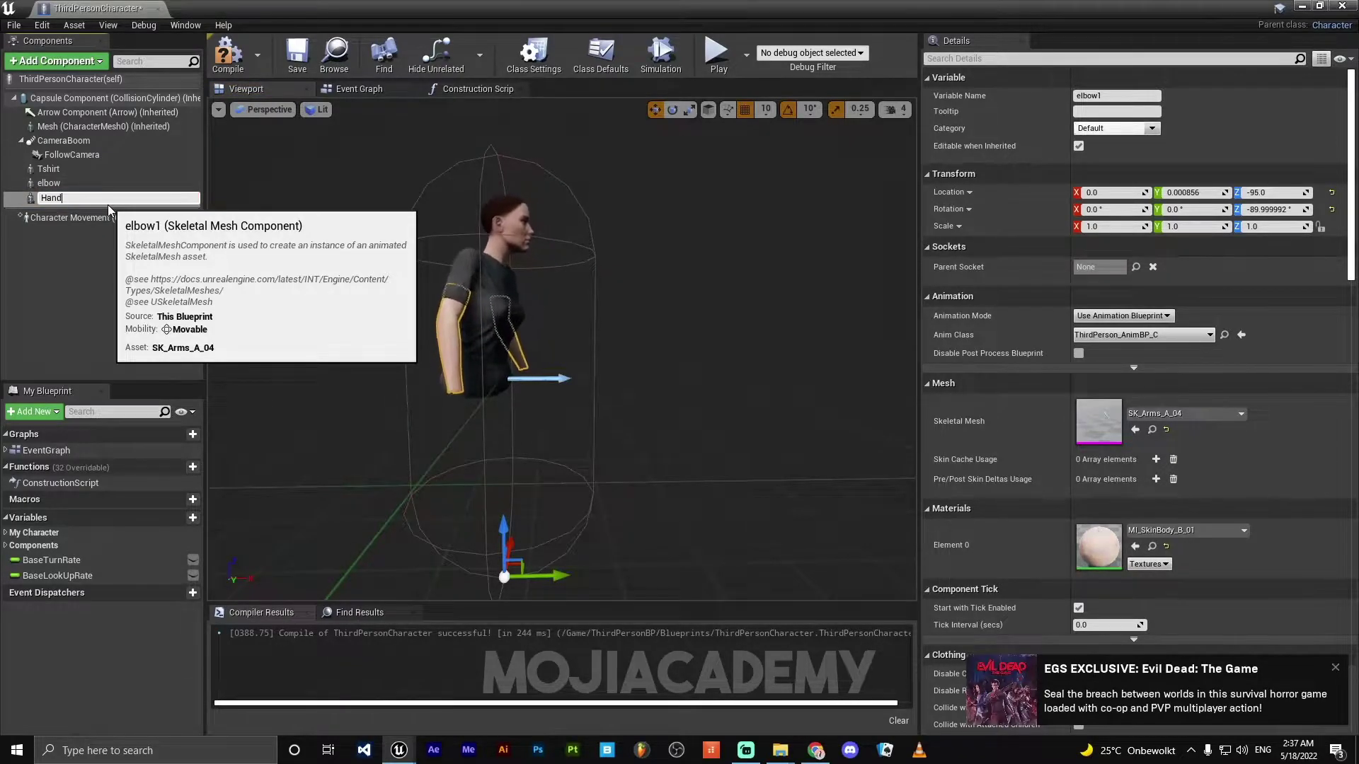
text(s)
key(Return)
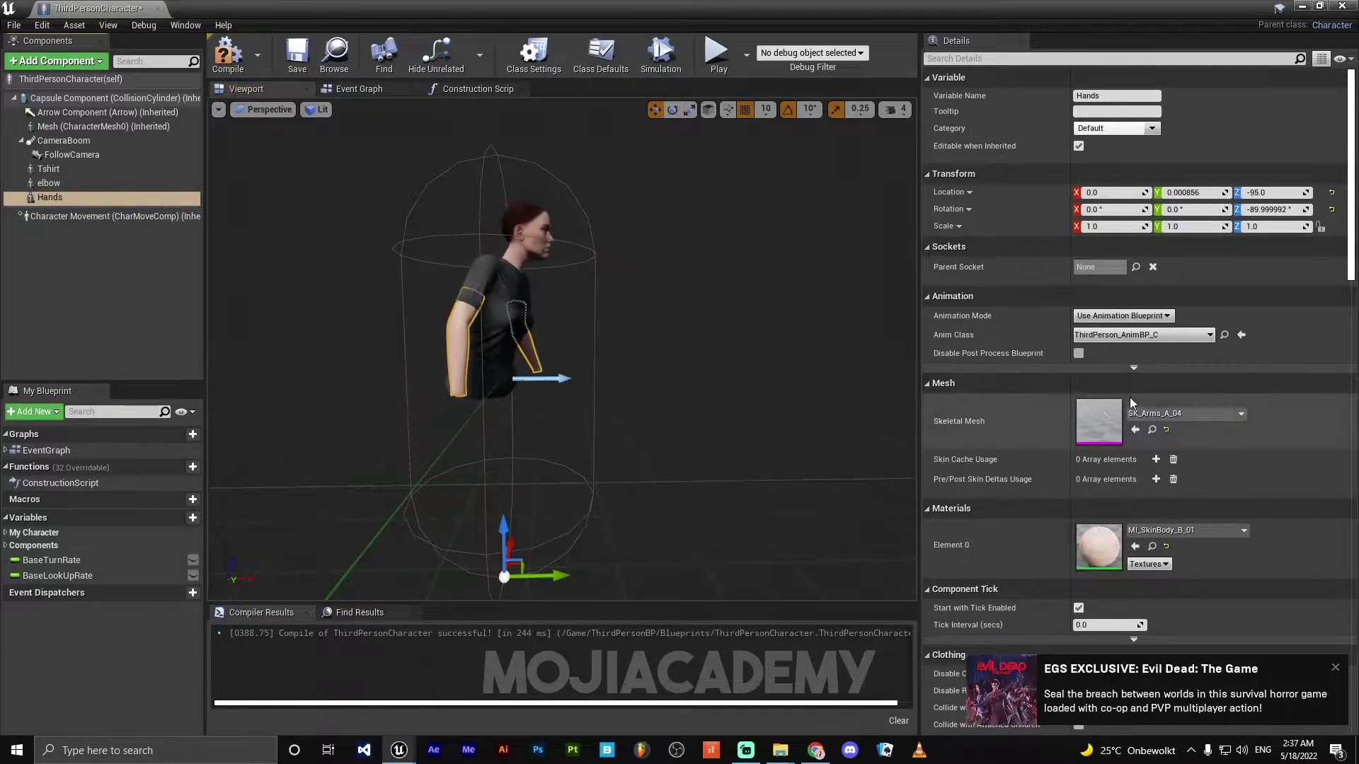
- Set the Hands component's skeletal mesh to SK_Arms_A_05 and compile the blueprint
click(1183, 413)
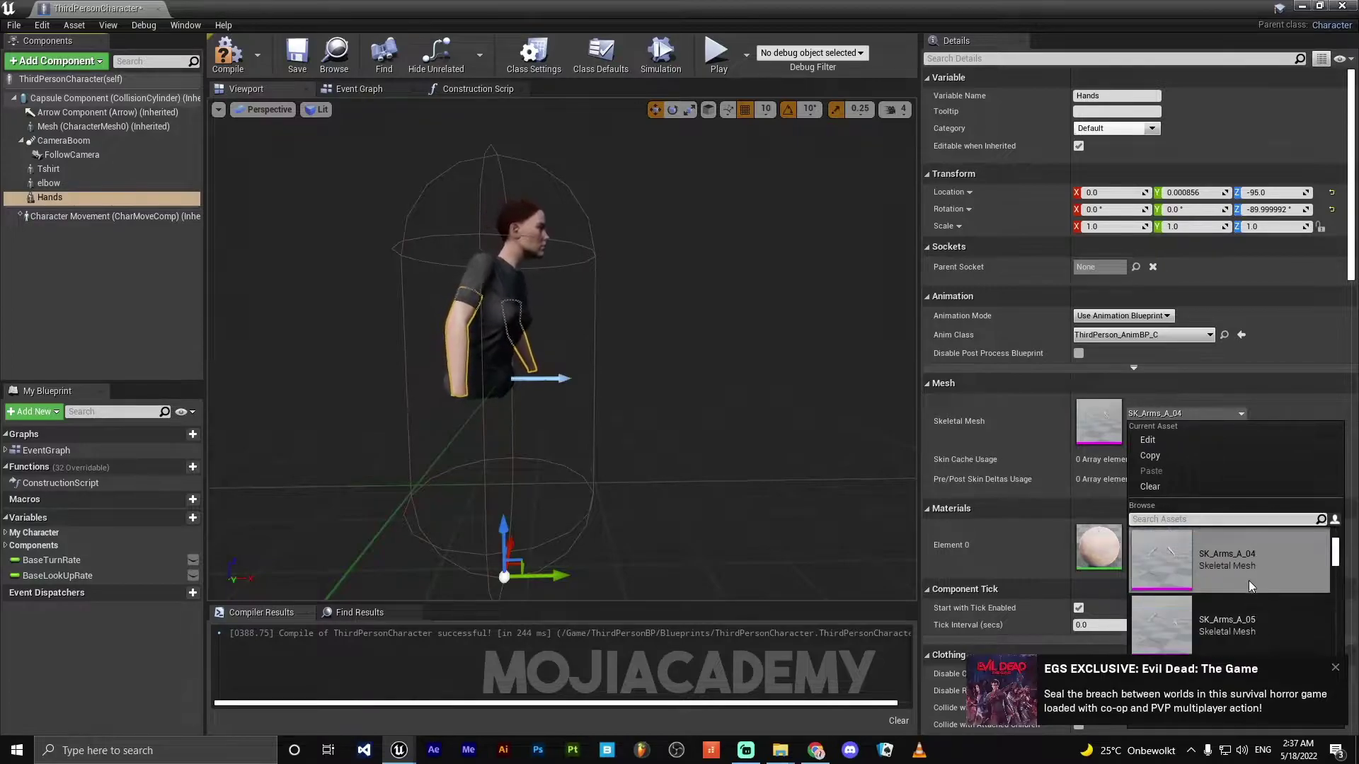
scroll(1204, 588, down, 2)
click(1203, 581)
right_drag(563, 340, 418, 354)
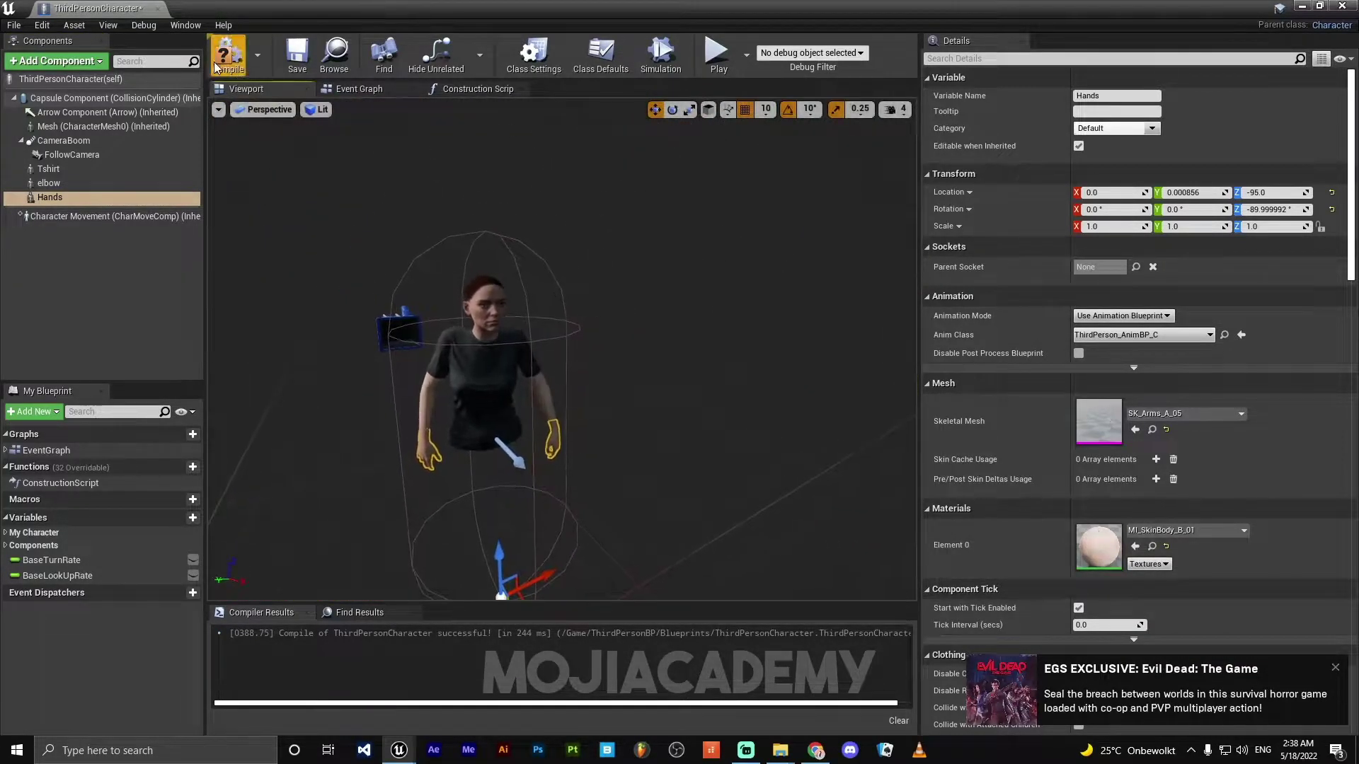
alt+drag(563, 354, 563, 353)
- Duplicate the Hands component and name the copy pants
mouse_move(546, 386)
right_down()
mouse_move(424, 379)
mouse_move(547, 387)
right_up()
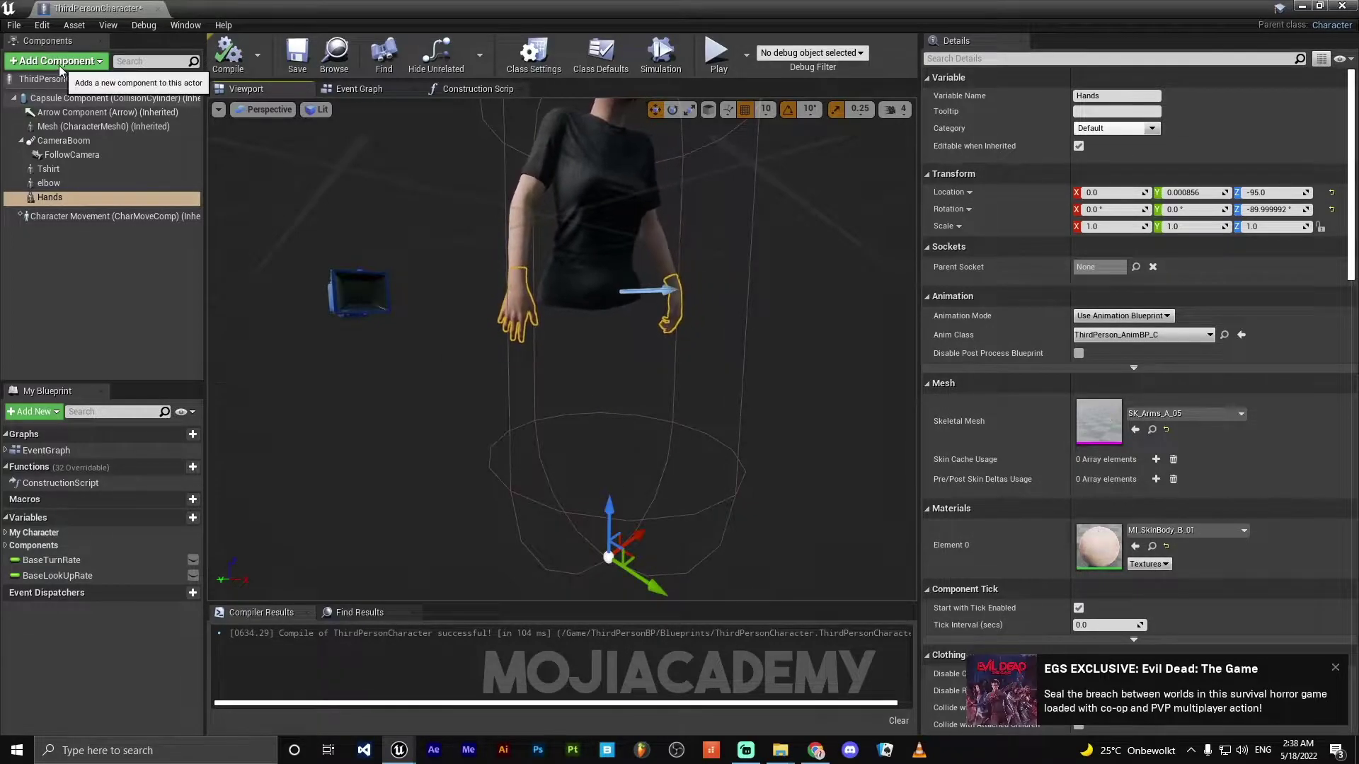
key(ctrl+w)
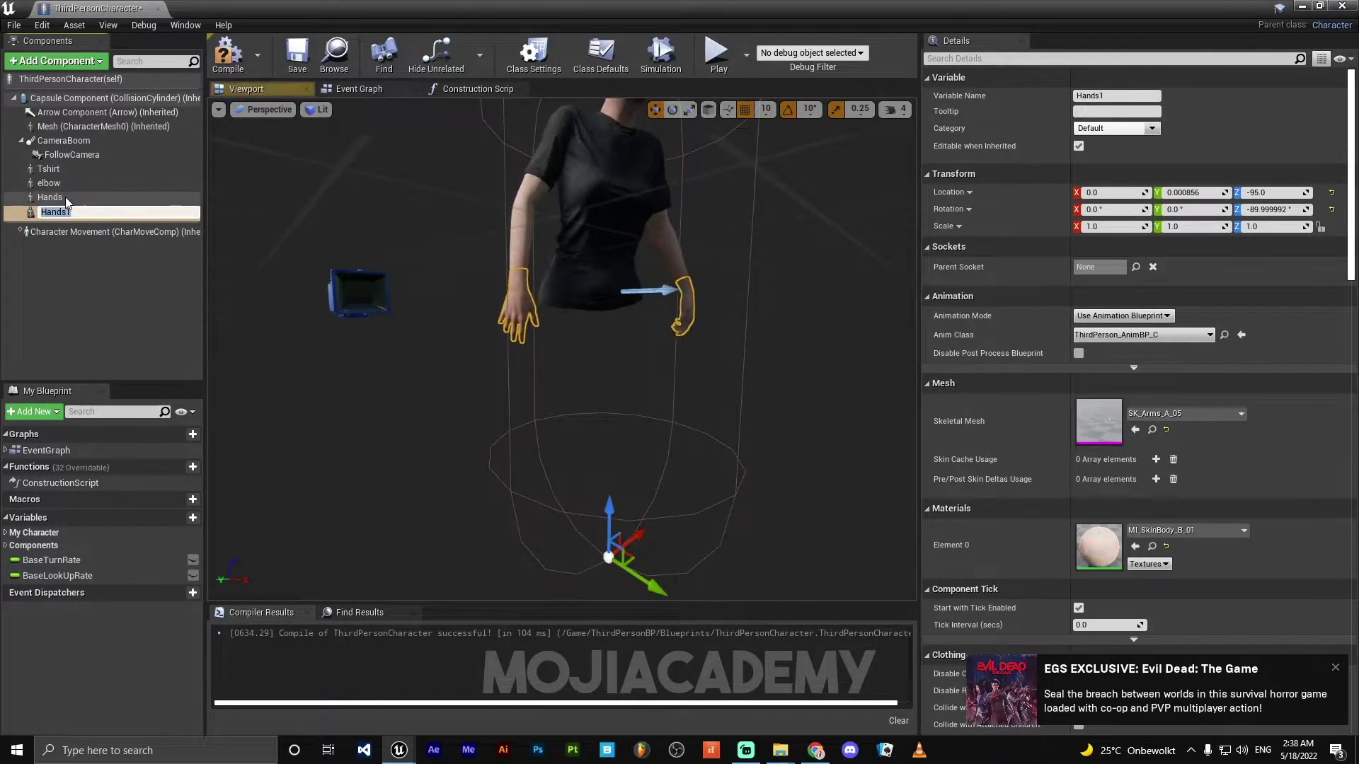
key(BackSpace)
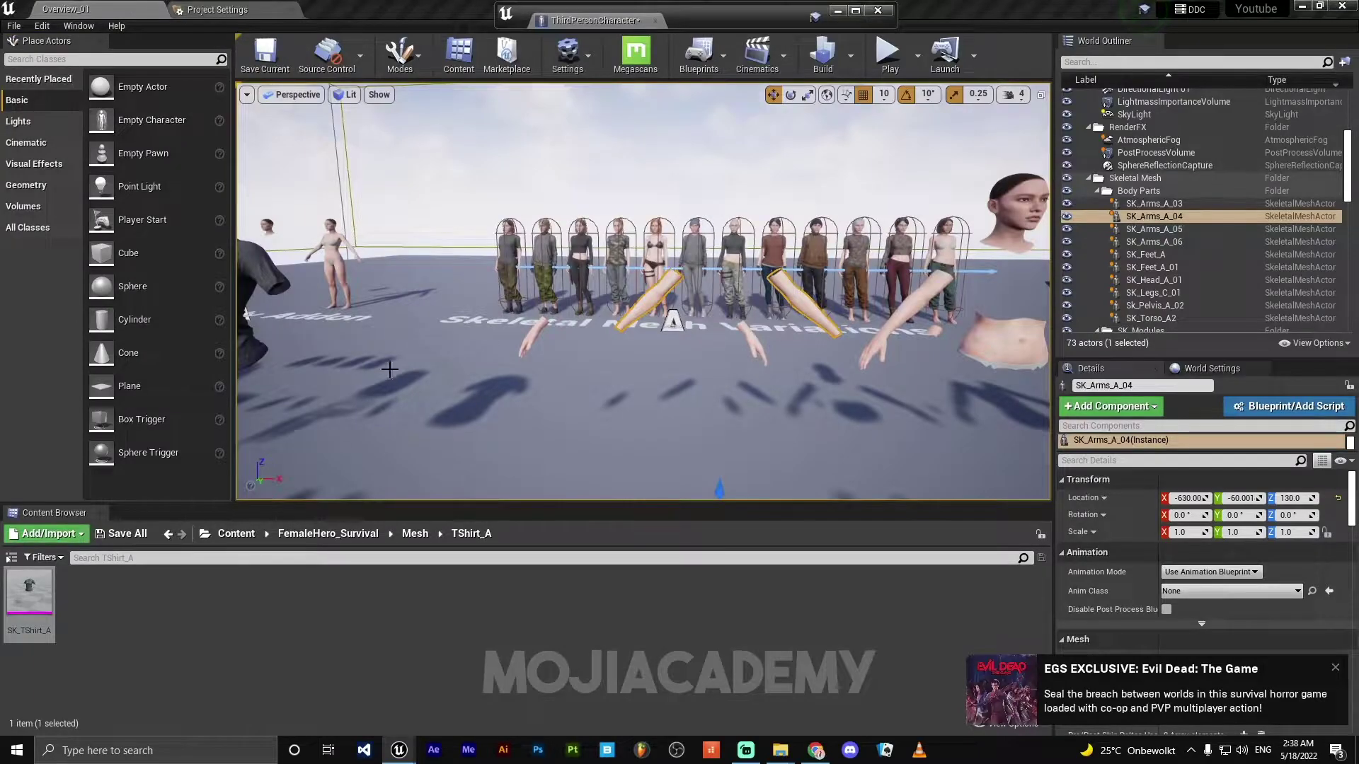
- Select the cargo pants SK_Pants_Cargo_A in the overview level and browse to their source asset in the project content
right_drag(389, 368, 361, 340)
right_drag(649, 457, 648, 461)
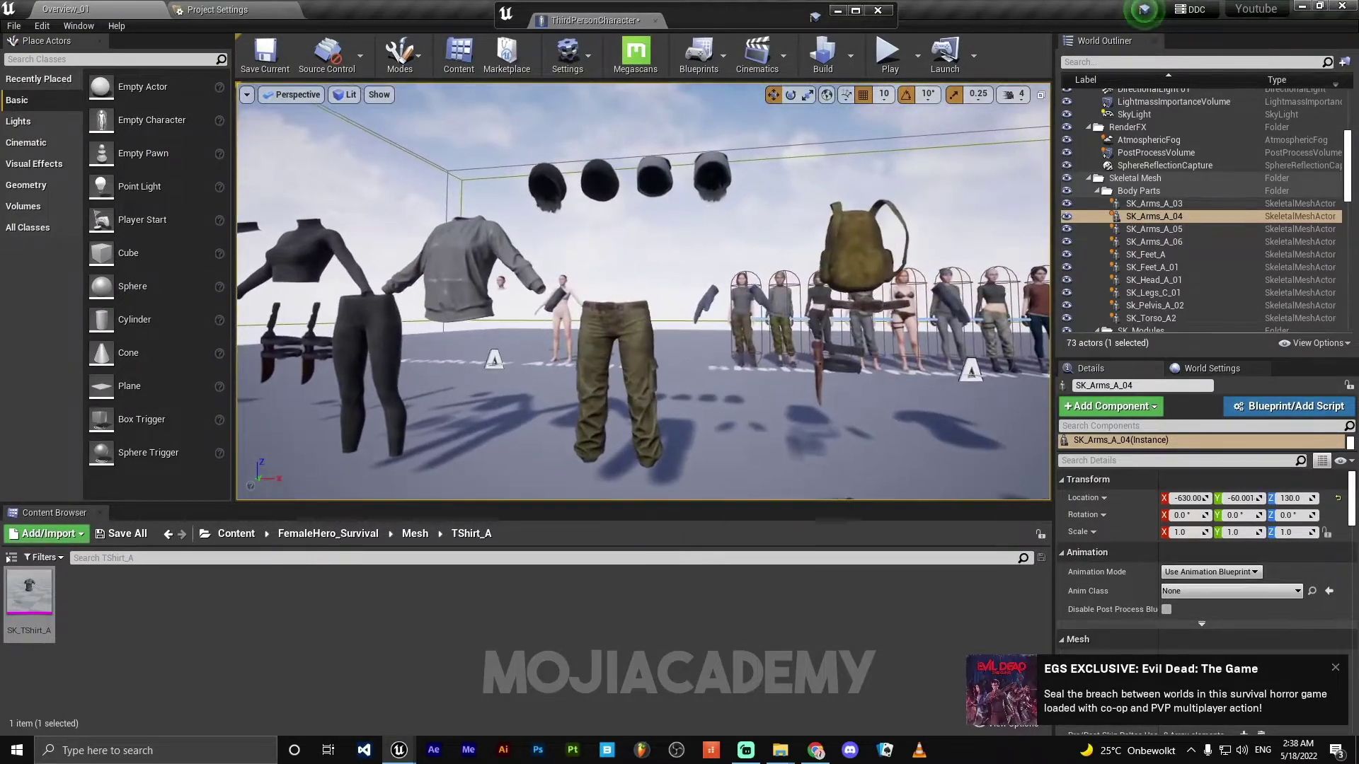
click(648, 457)
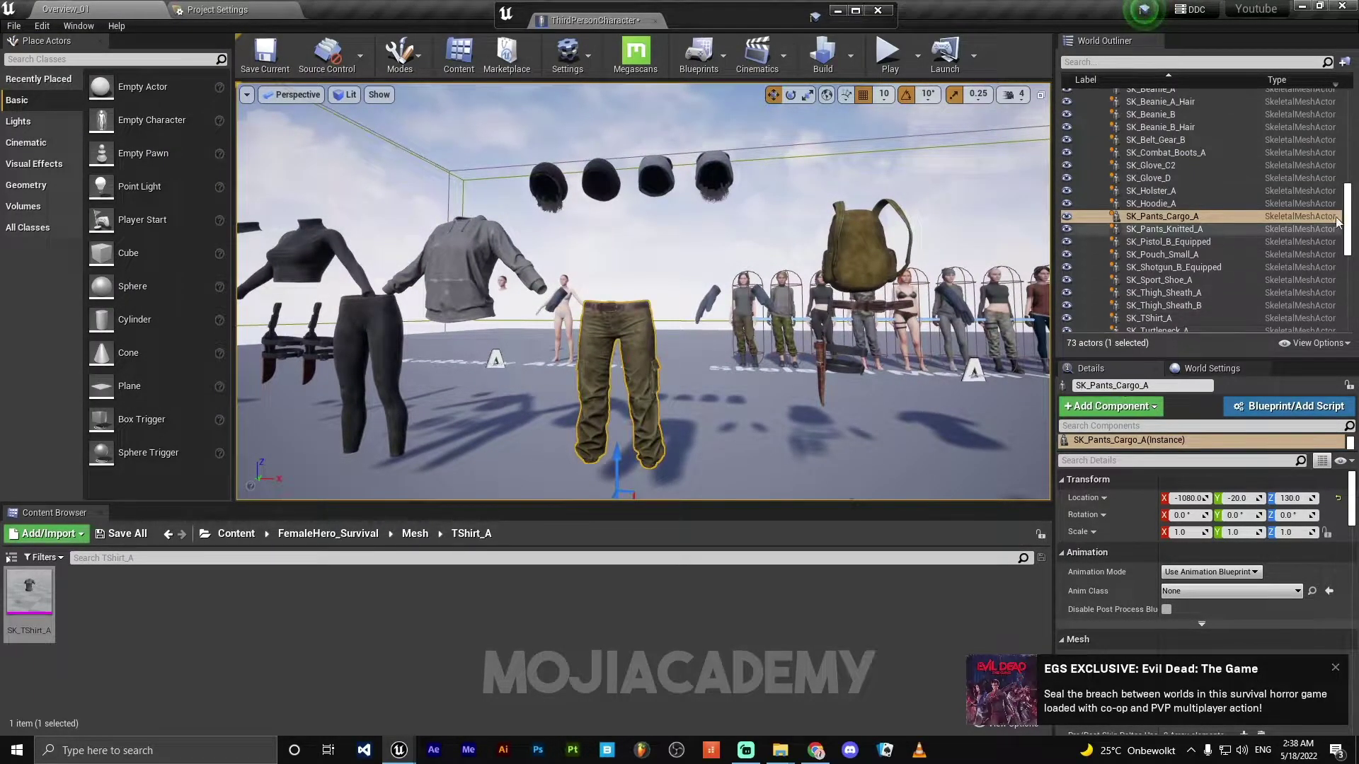
right_click(1190, 217)
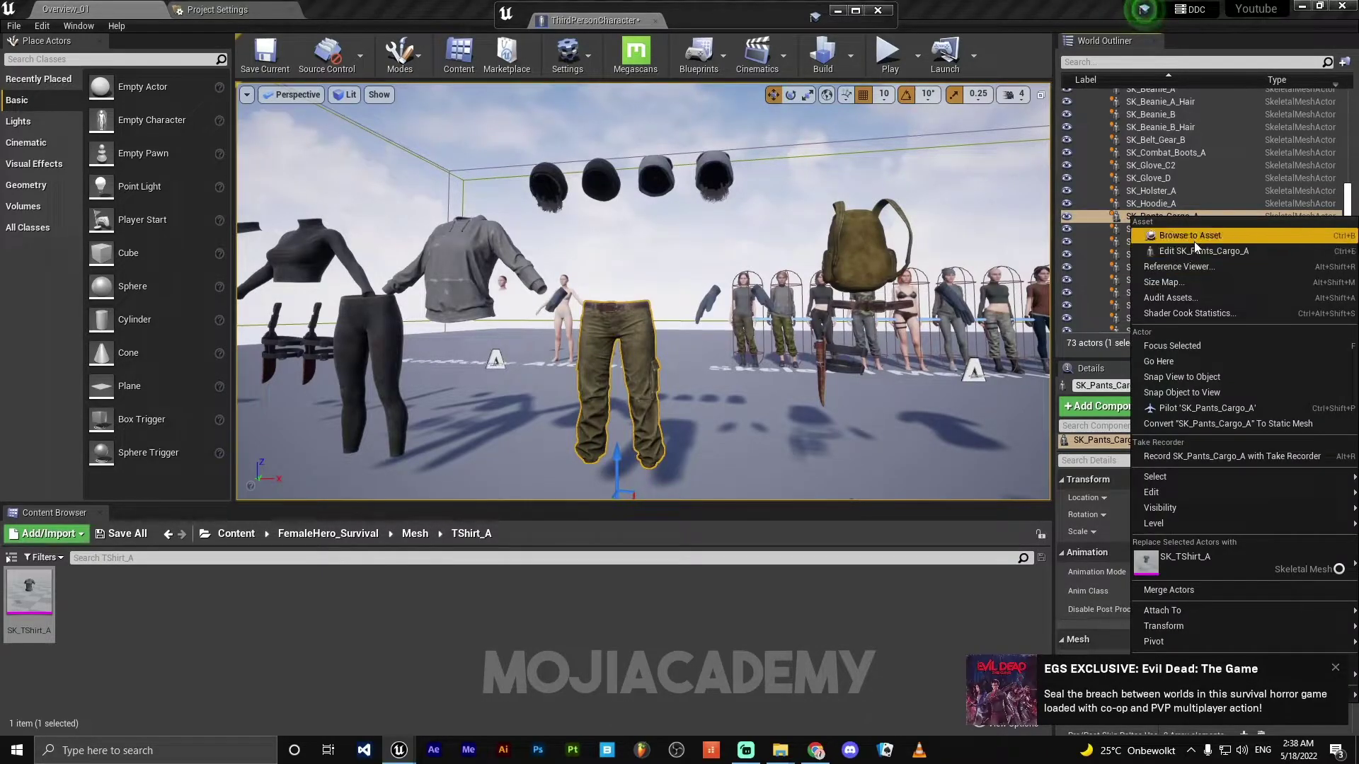
click(1189, 235)
- Return to the ThirdPersonCharacter blueprint and assign the selected SK_Pants_Cargo_A asset as the pants component's skeletal mesh
mouse_move(400, 755)
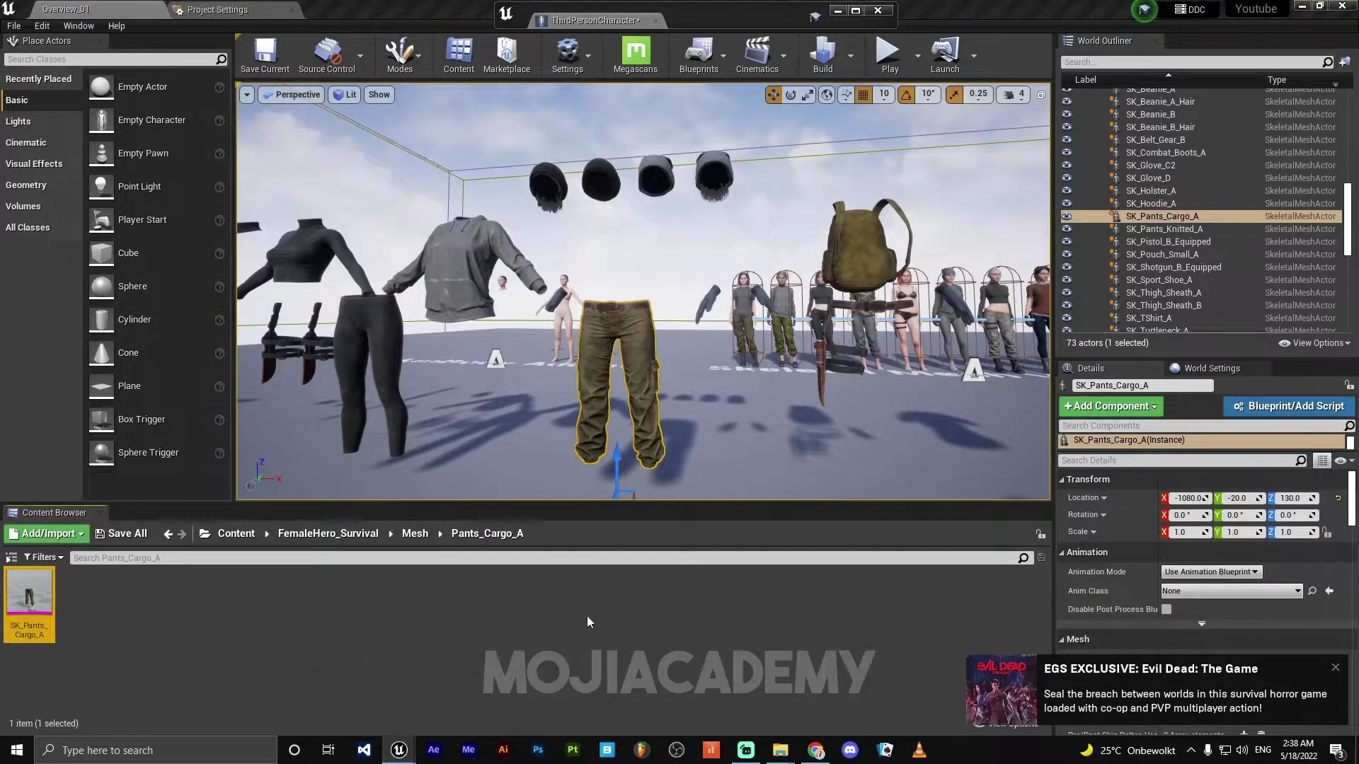
click(762, 20)
click(855, 10)
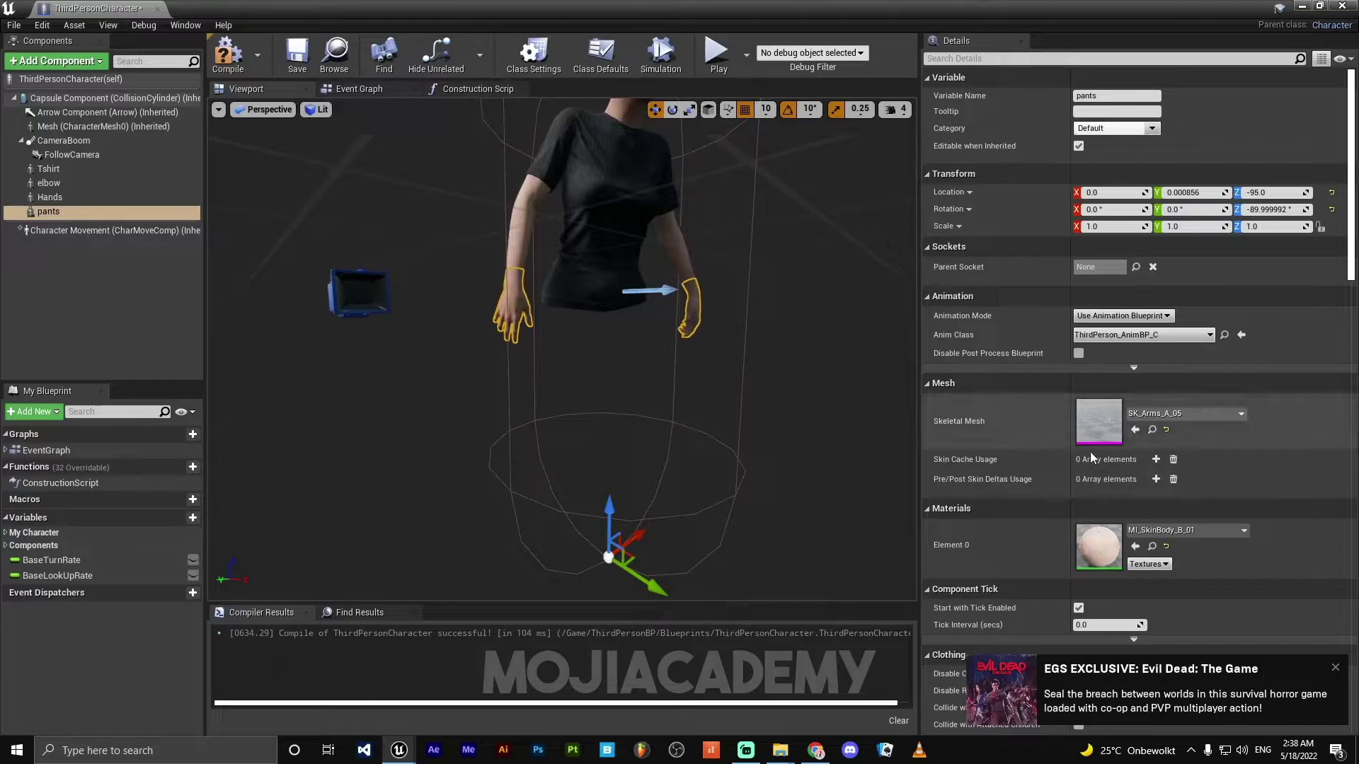
click(1135, 429)
mouse_move(381, 507)
right_down()
mouse_move(538, 507)
mouse_move(381, 507)
right_up()
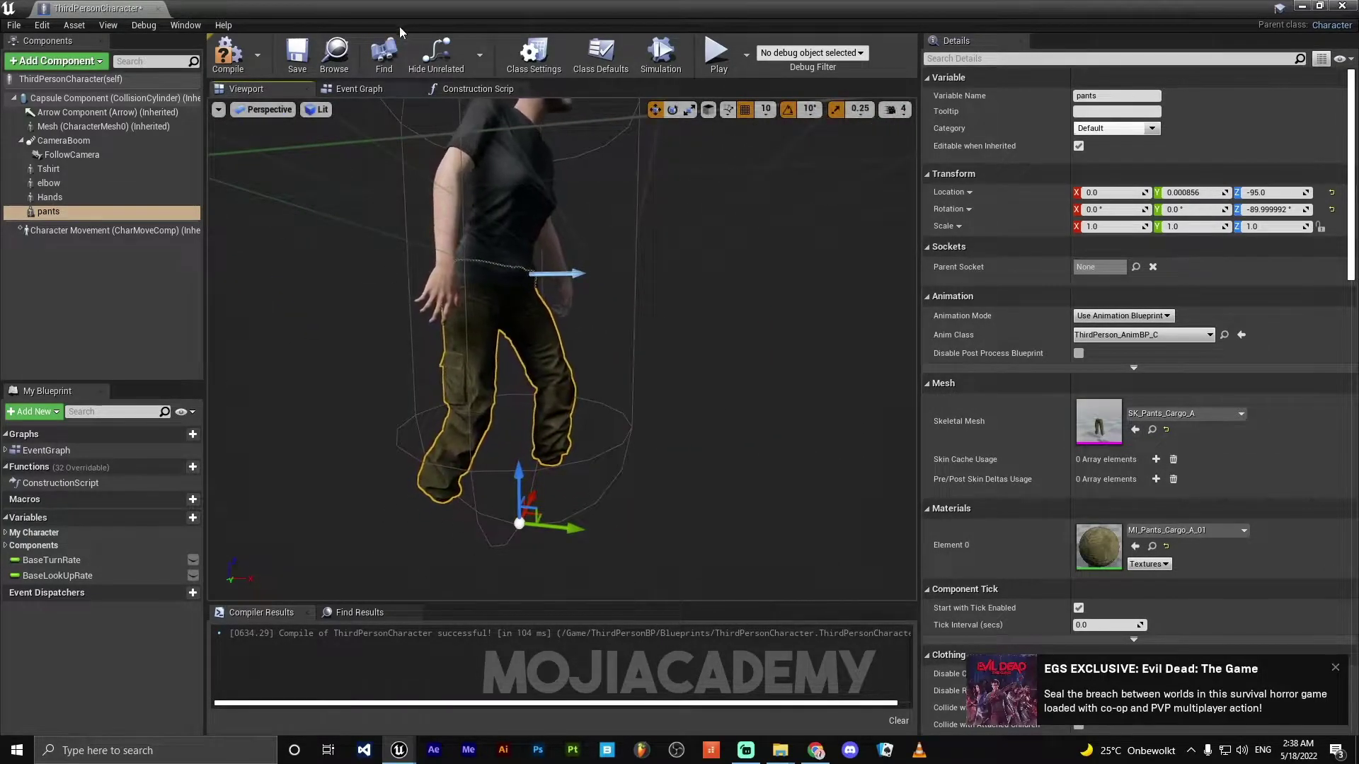
- Compile the blueprint and duplicate the pants component under the name Boots
click(228, 55)
key(ctrl+w)
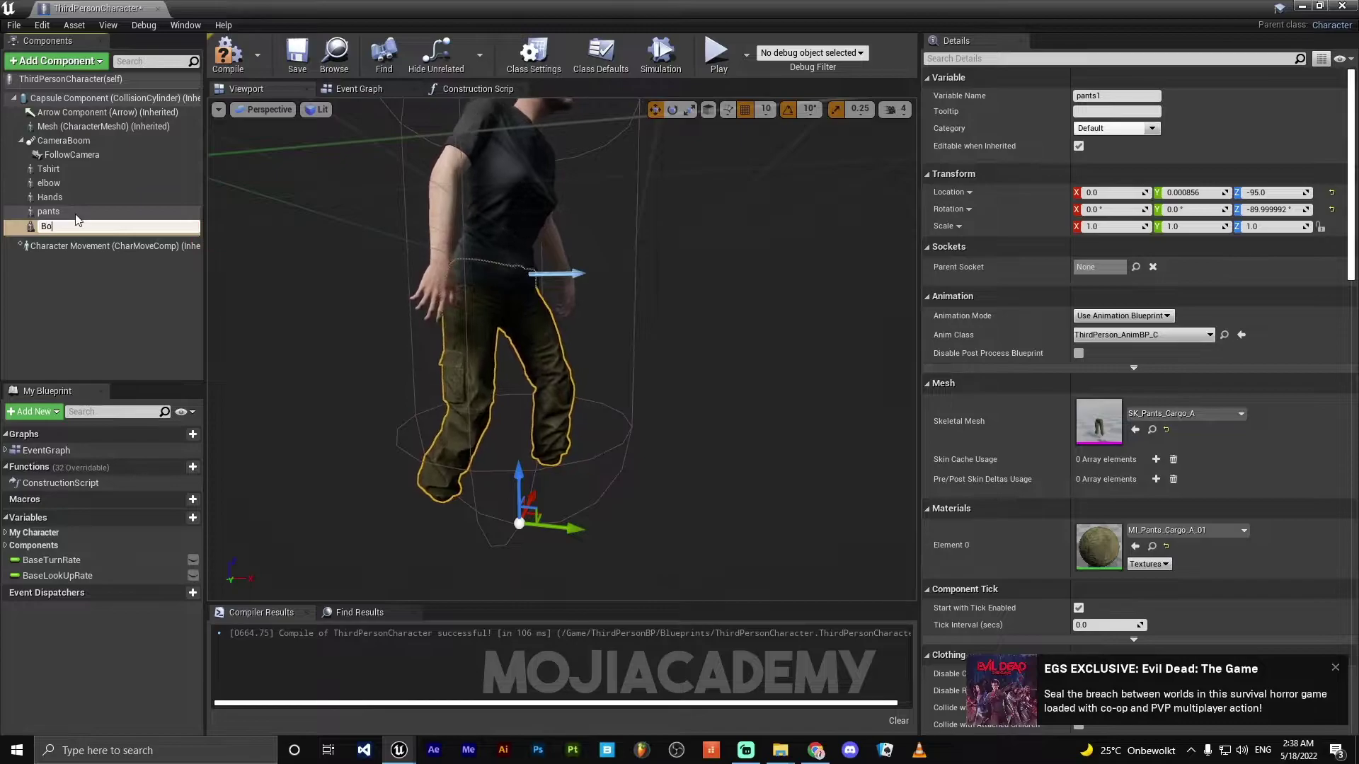
key(Return)
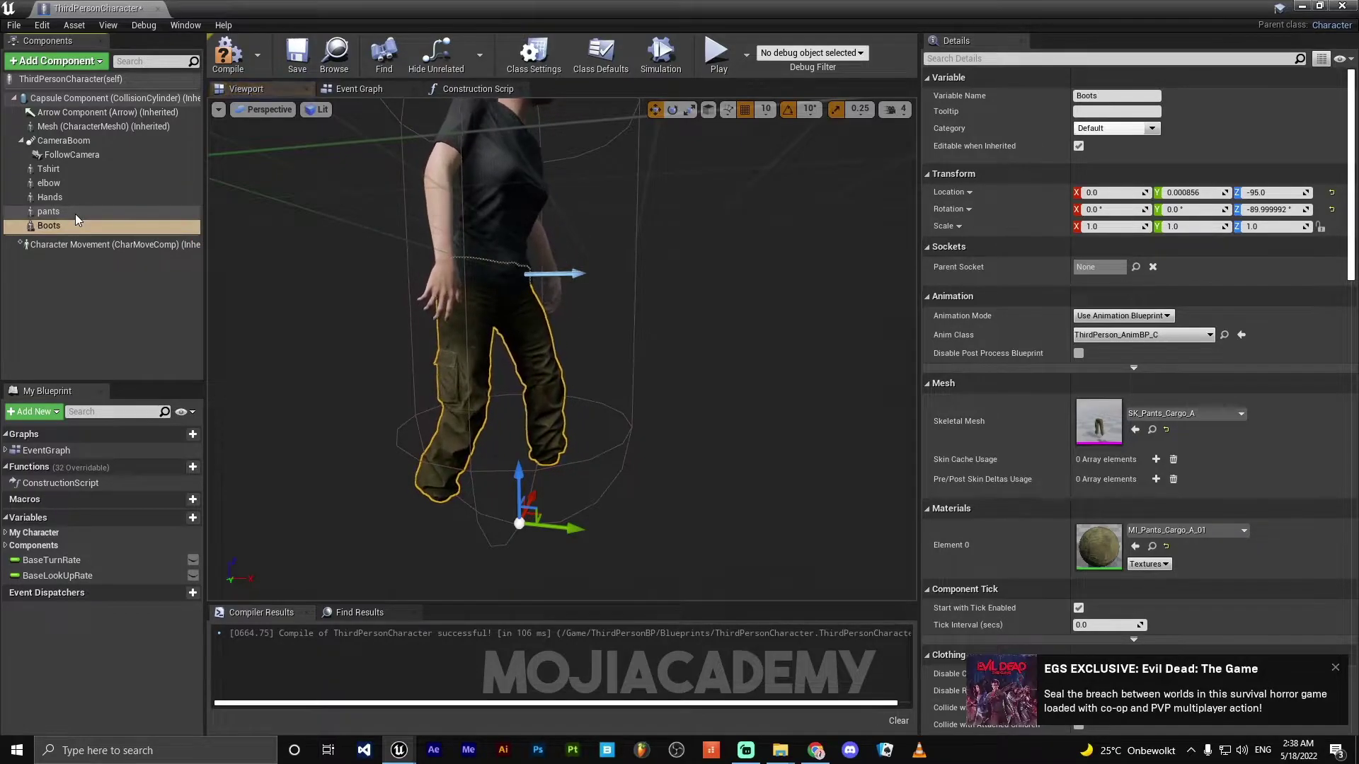
- Select the SK_Combat_Boots_A mesh in the overview level and browse to its source asset in the project content
double_click(627, 6)
right_drag(651, 269, 771, 276)
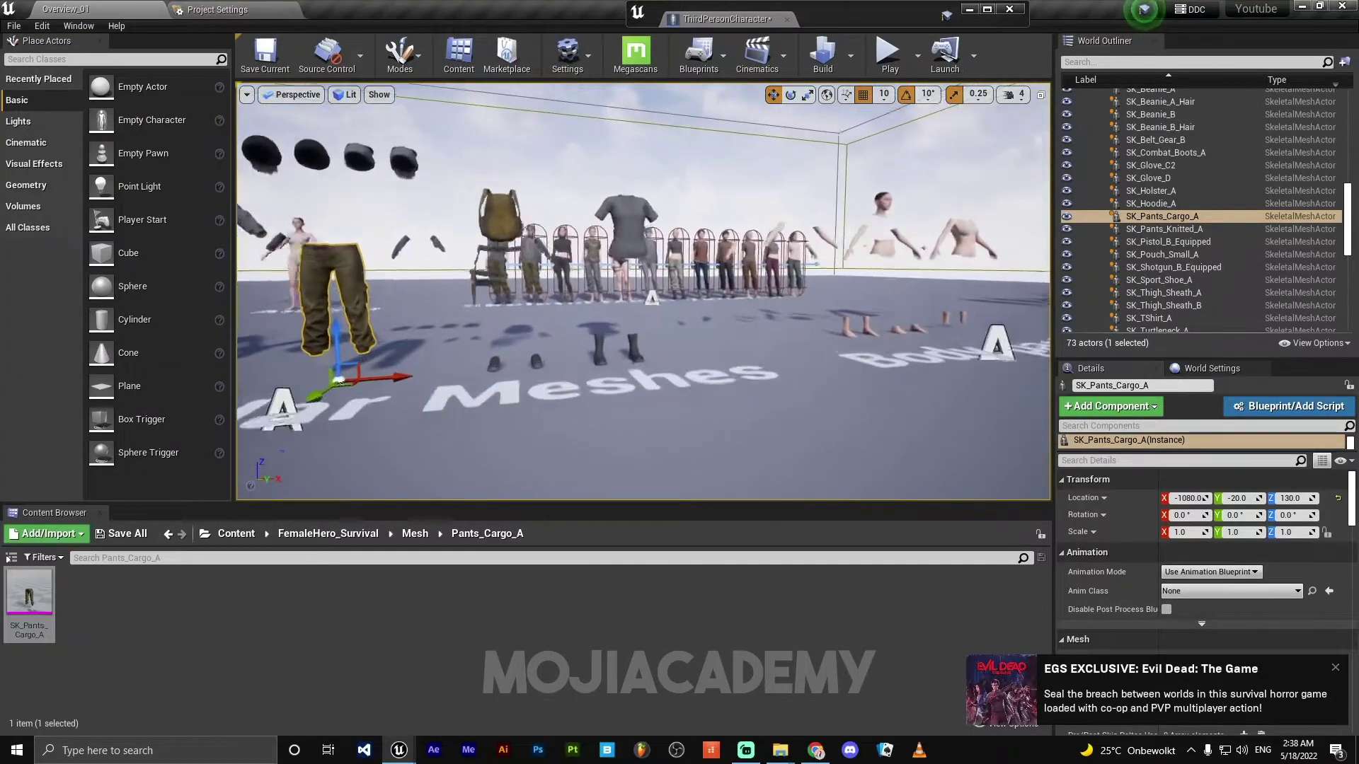
right_drag(672, 488, 651, 489)
key(w)
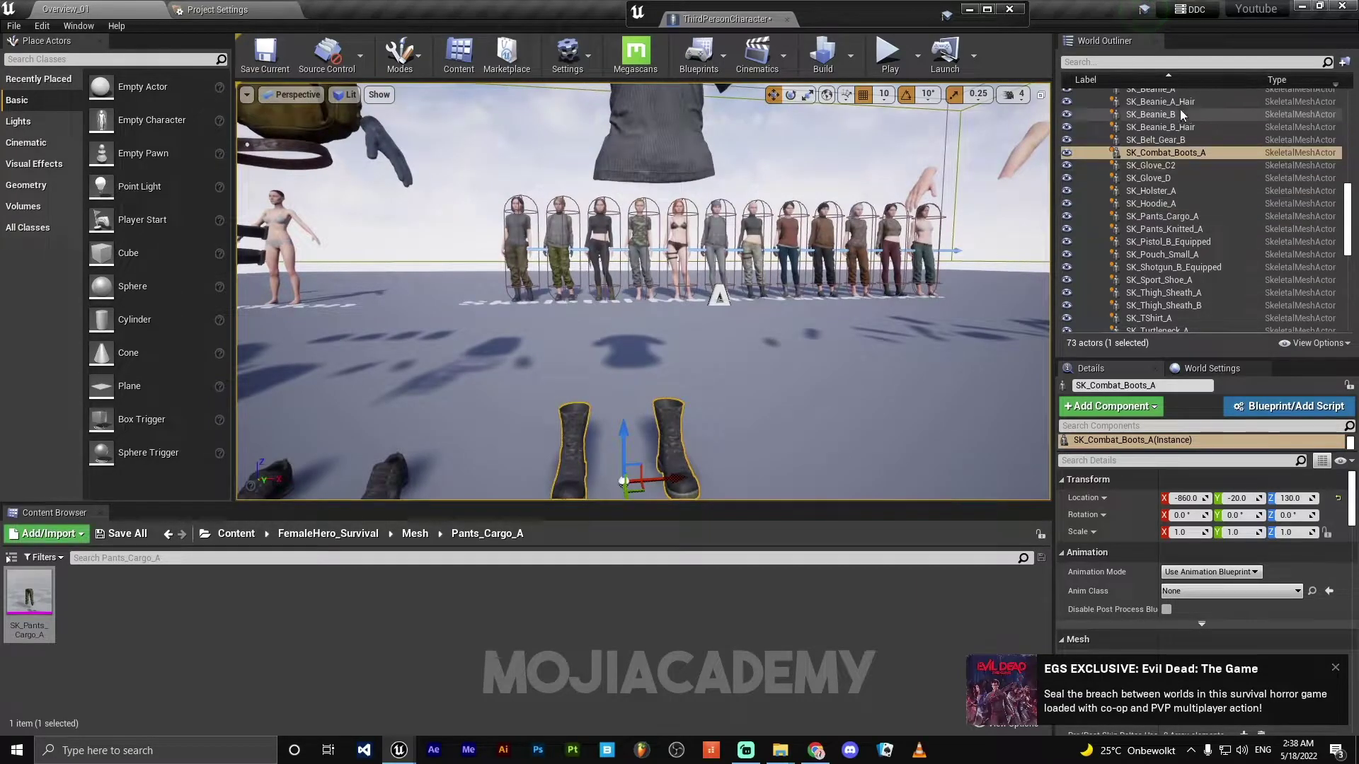
right_click(1143, 151)
click(1195, 172)
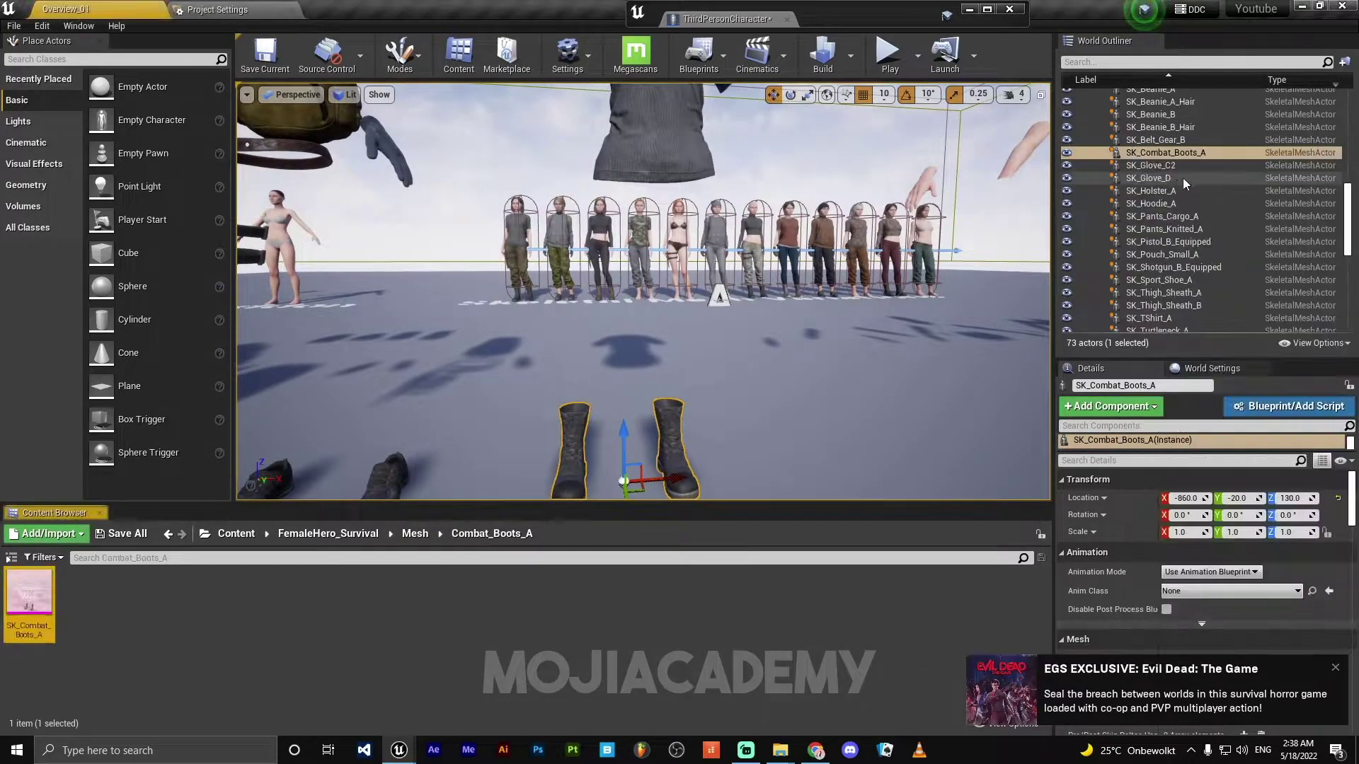
- Assign the selected SK_Combat_Boots_A asset as the Boots component's skeletal mesh in the ThirdPersonCharacter blueprint and compile it
click(397, 744)
click(476, 706)
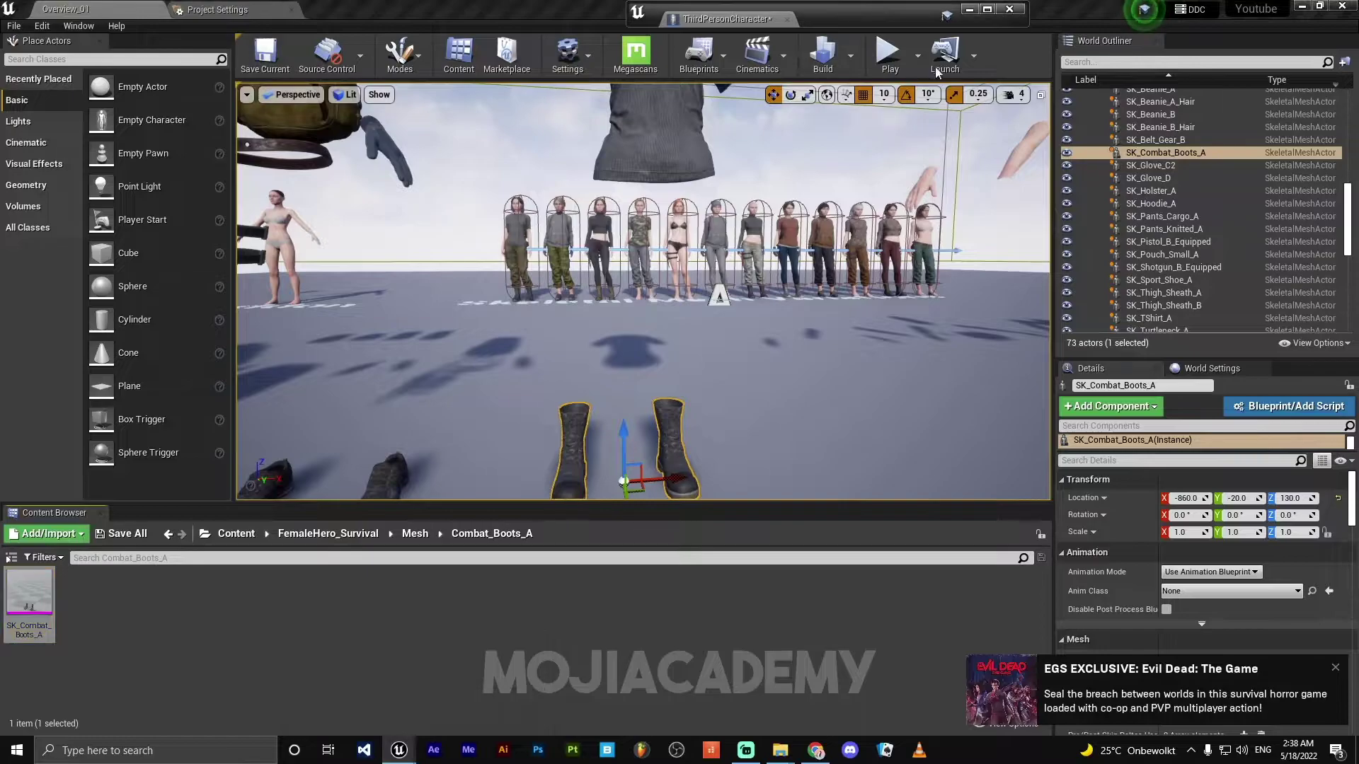
click(984, 11)
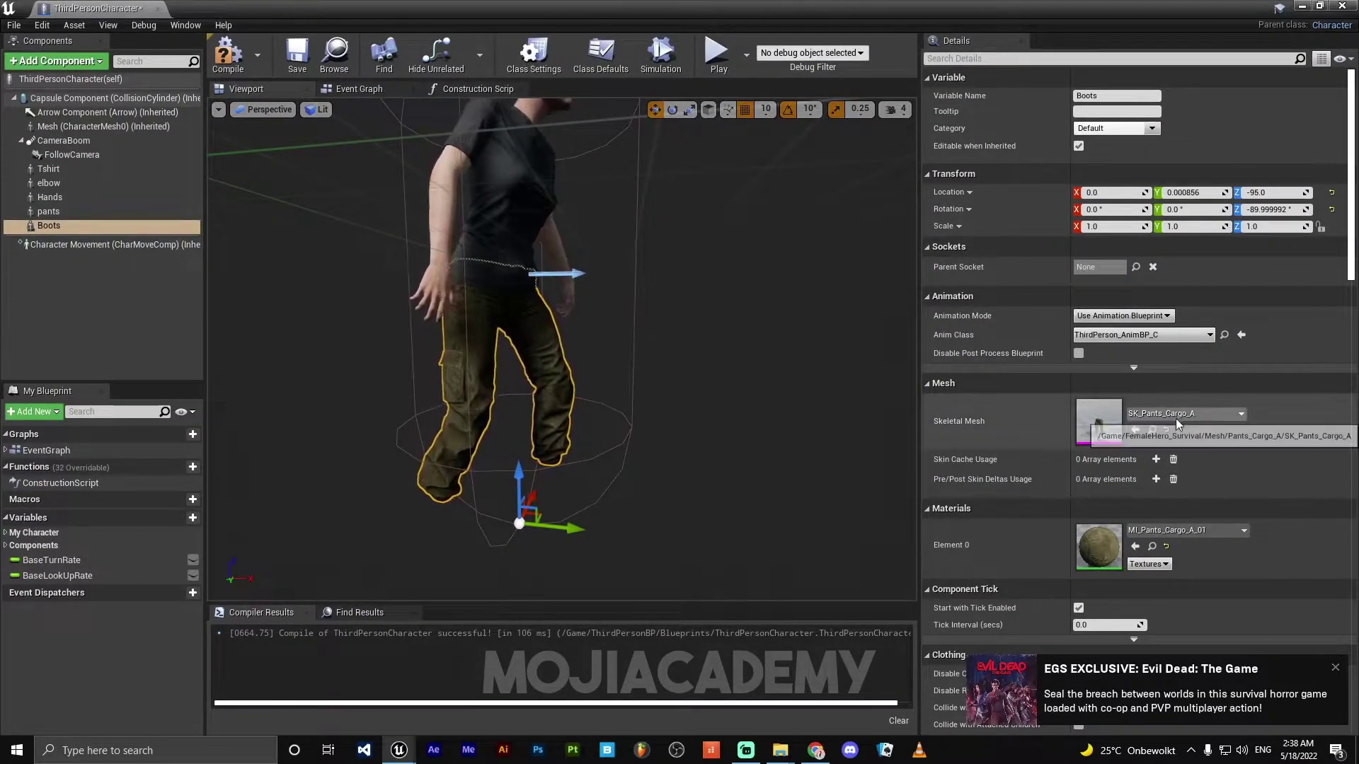
click(1136, 430)
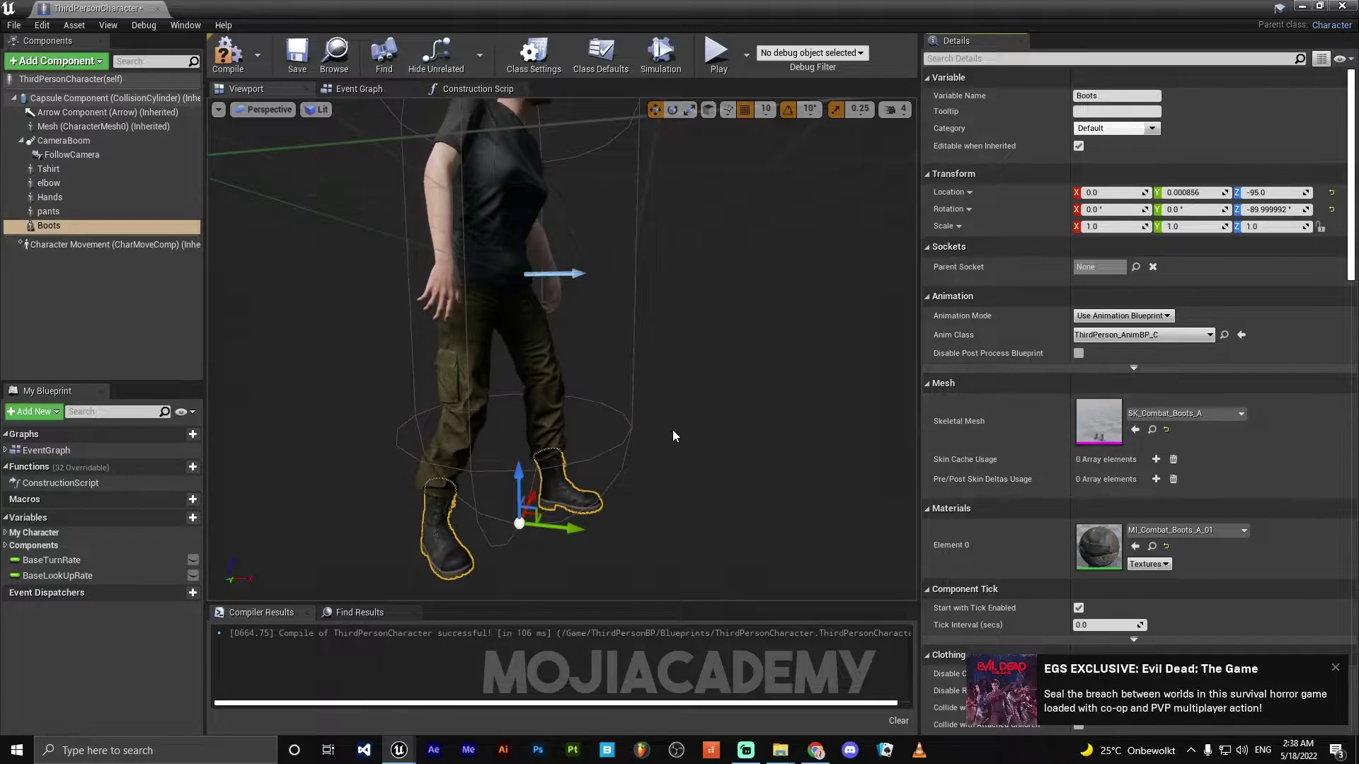
click(227, 64)
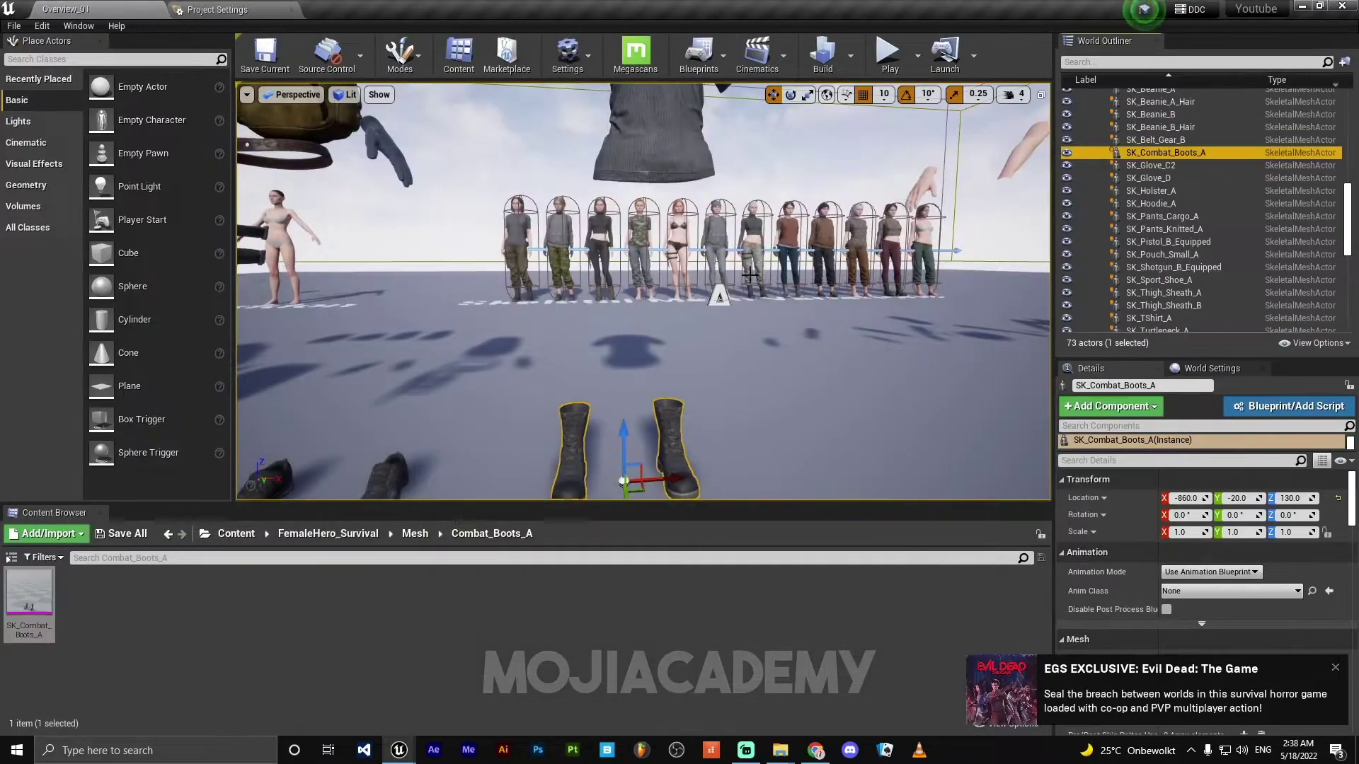
- Set the overview level's GameMode Override to ThirdPersonGameMode in its world settings
scroll(982, 357, down, 5)
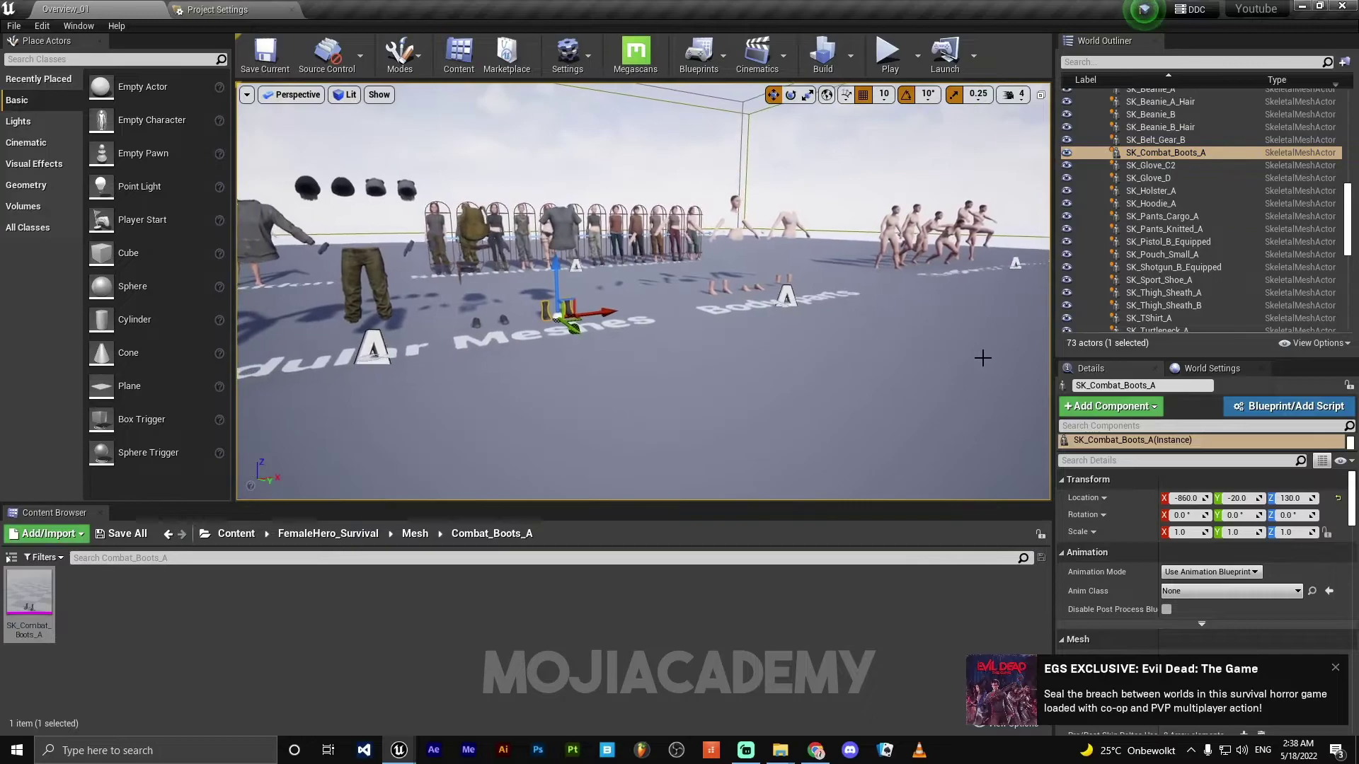
click(1214, 369)
click(1063, 490)
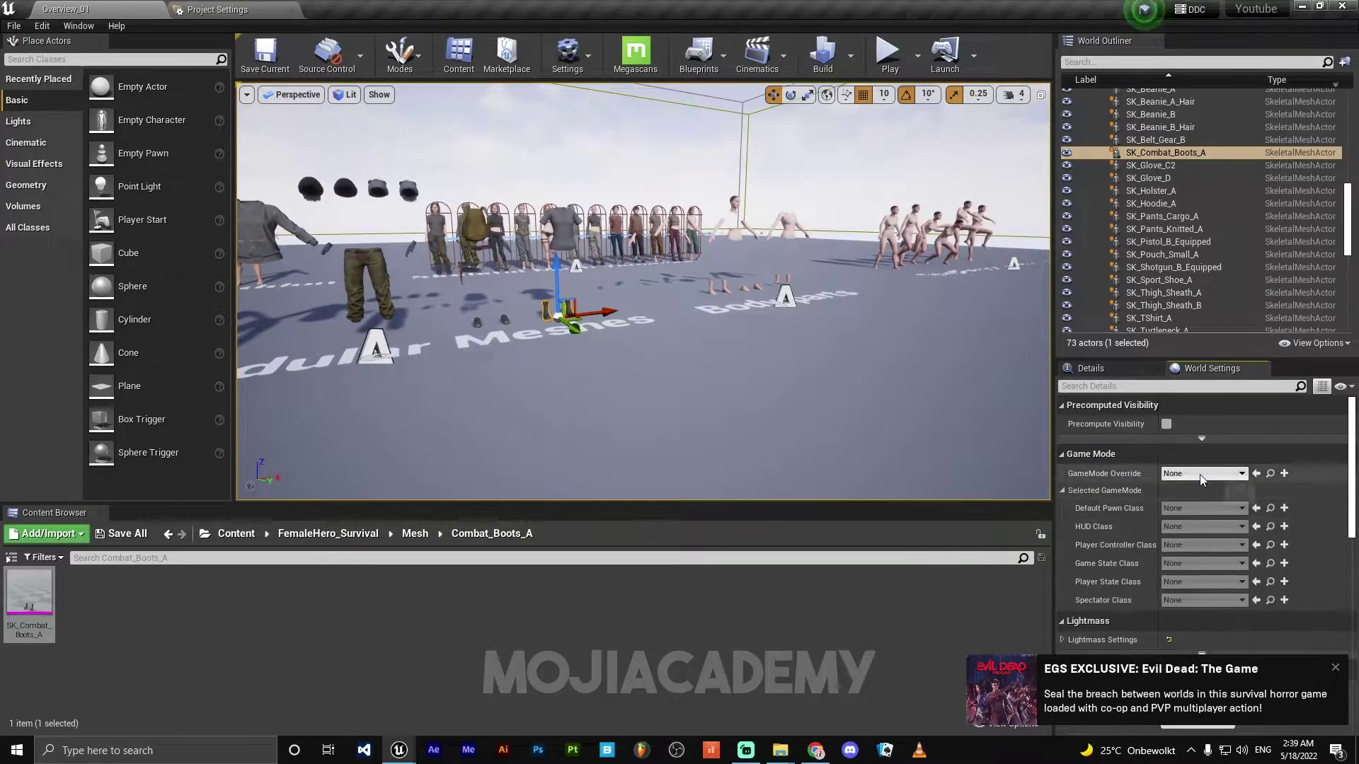
click(1202, 473)
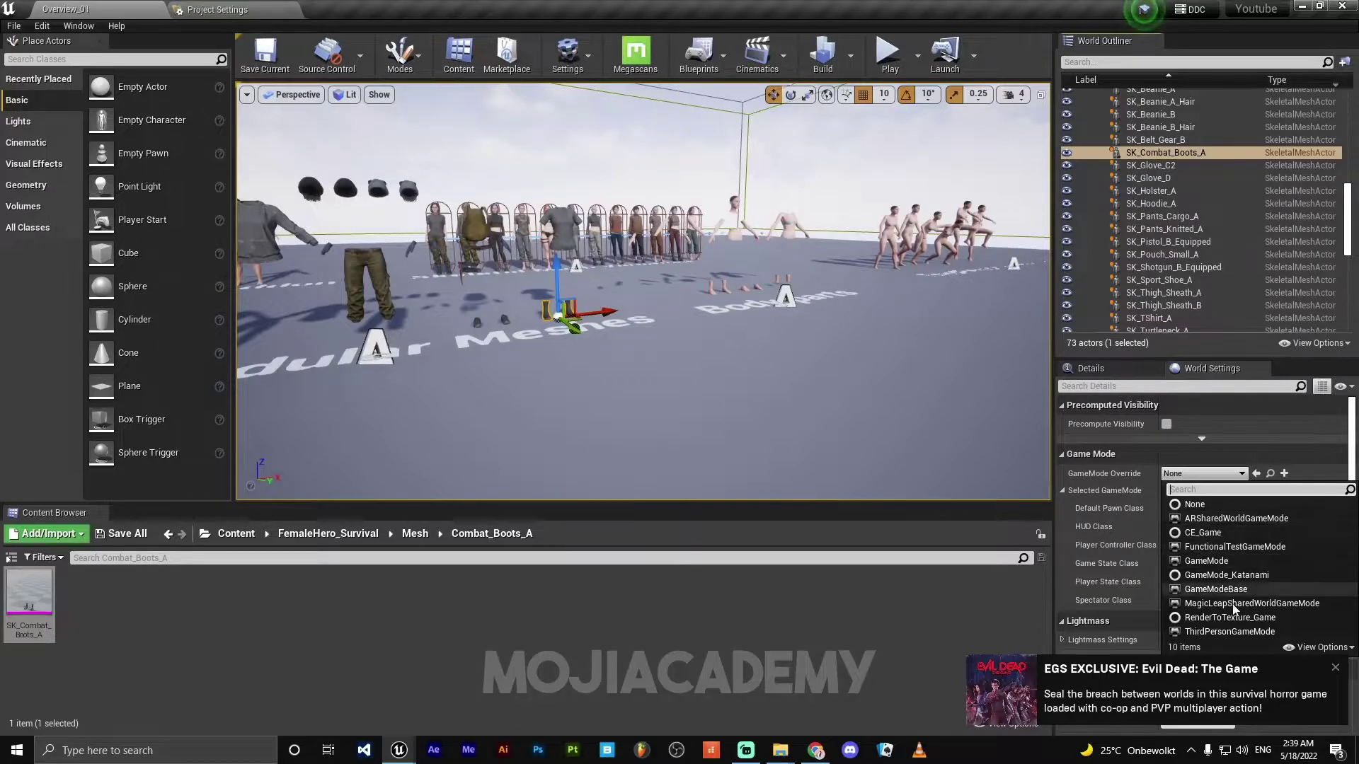
click(1223, 632)
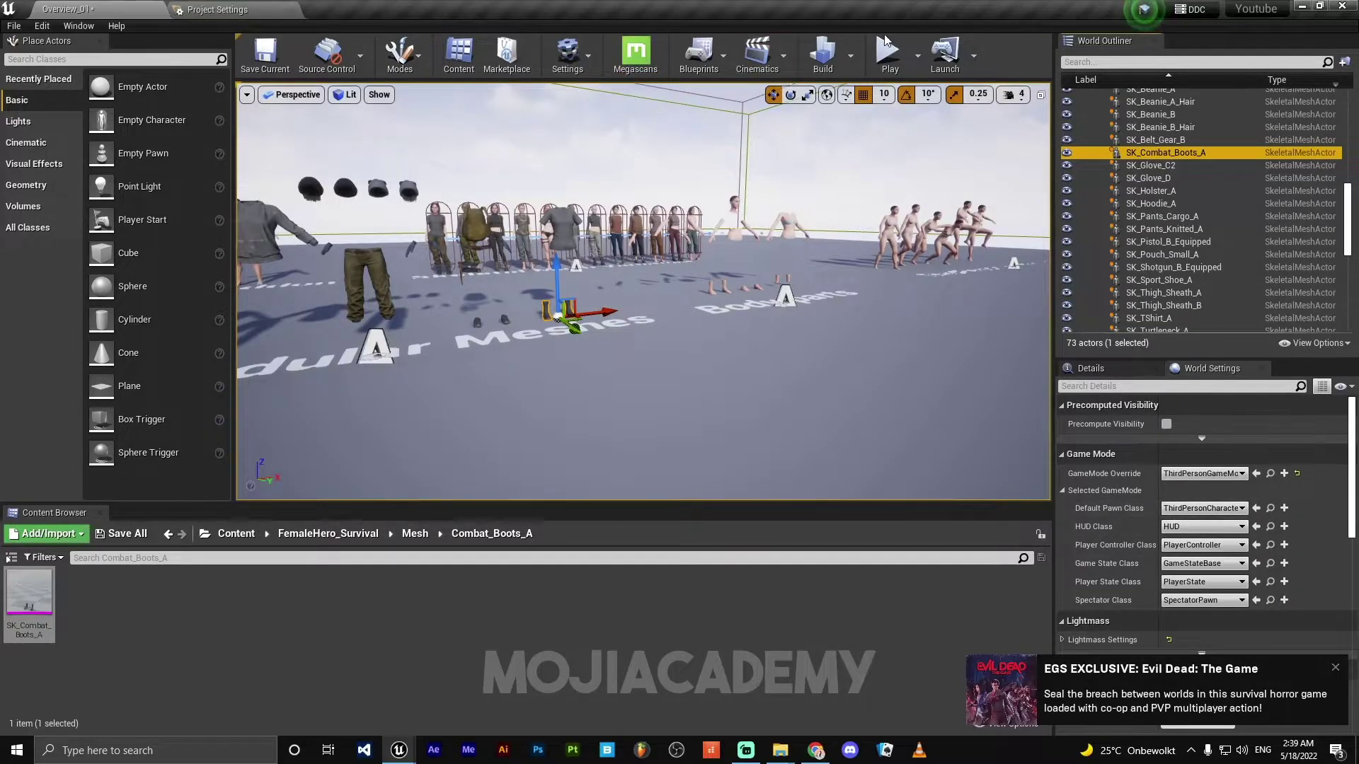
- Play-test the overview level by running and jumping with the modular character, checking its body parts from several angles, and stop the session
click(923, 278)
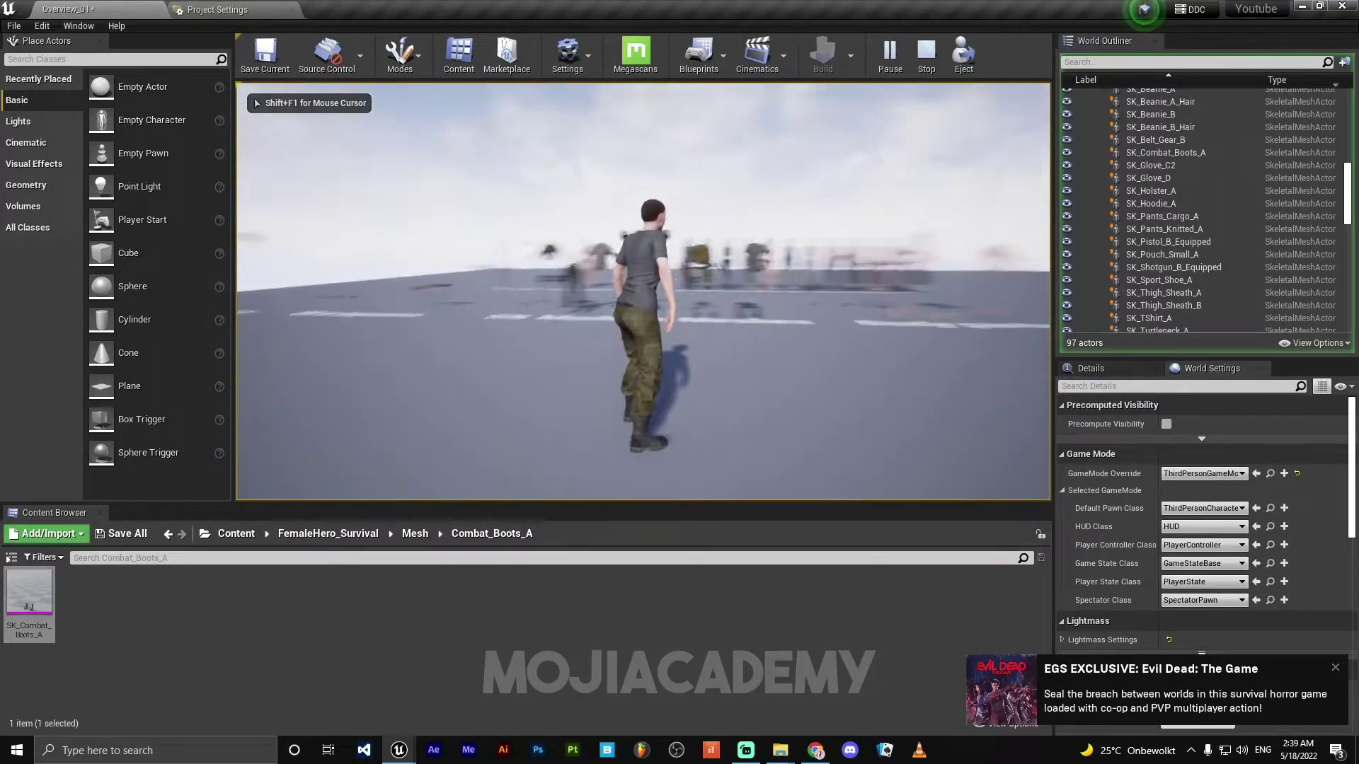
key(w)
key(space)
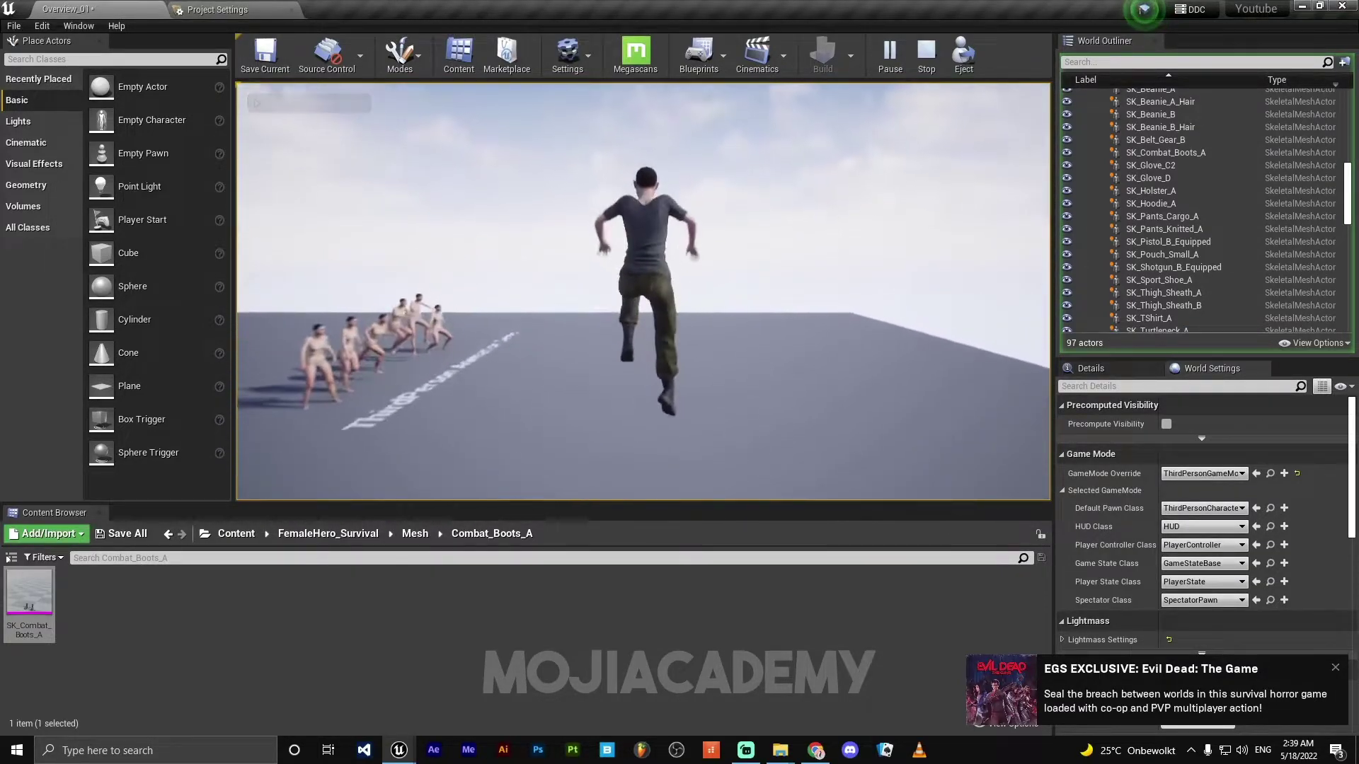
key(a)
key(d)
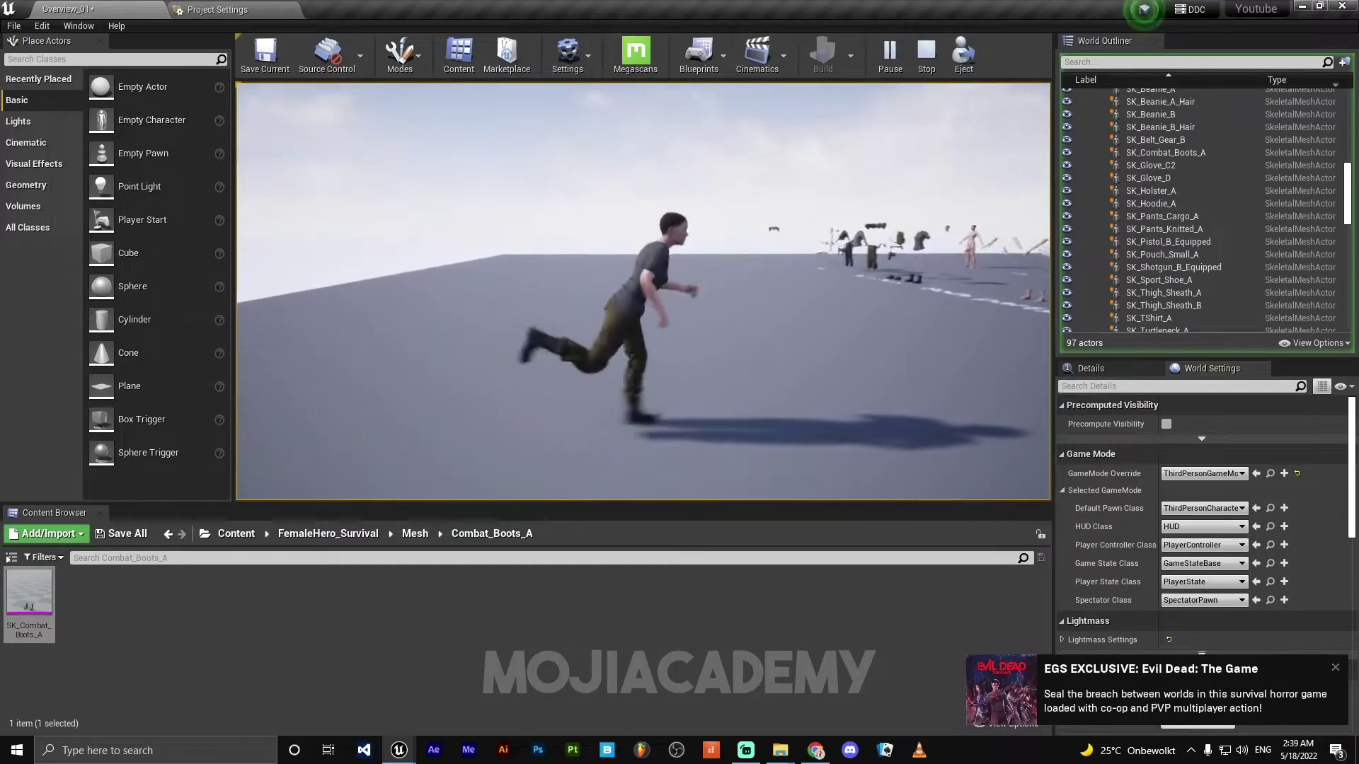
key(s)
key(a)
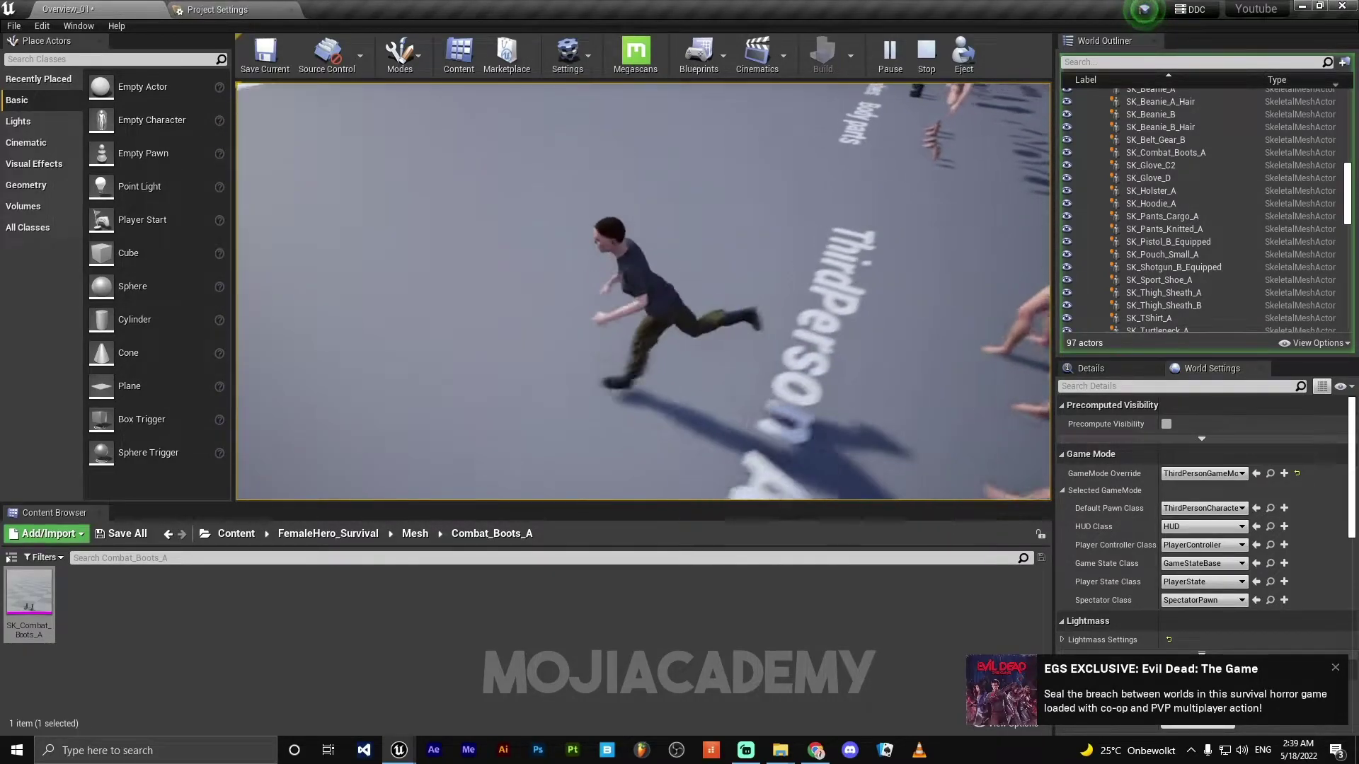
key(w)
key(a)
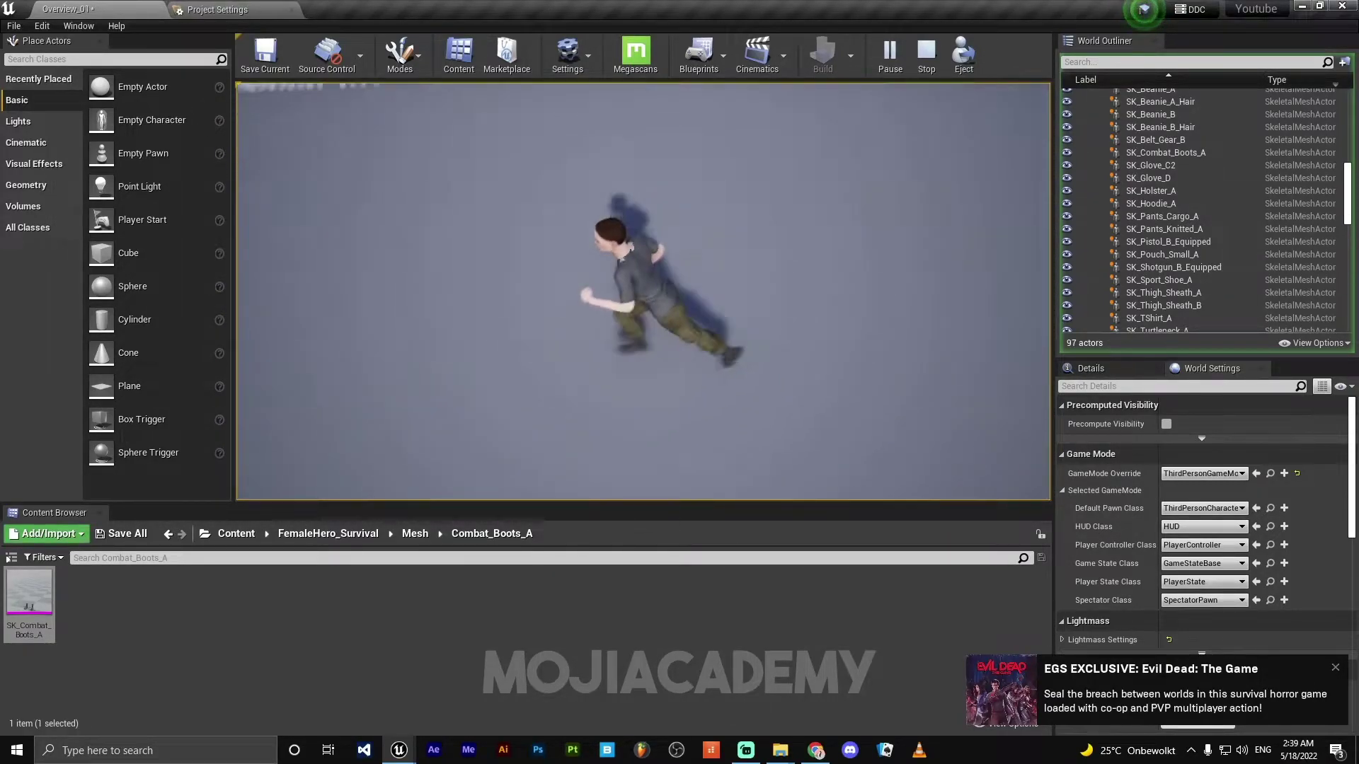
key(d)
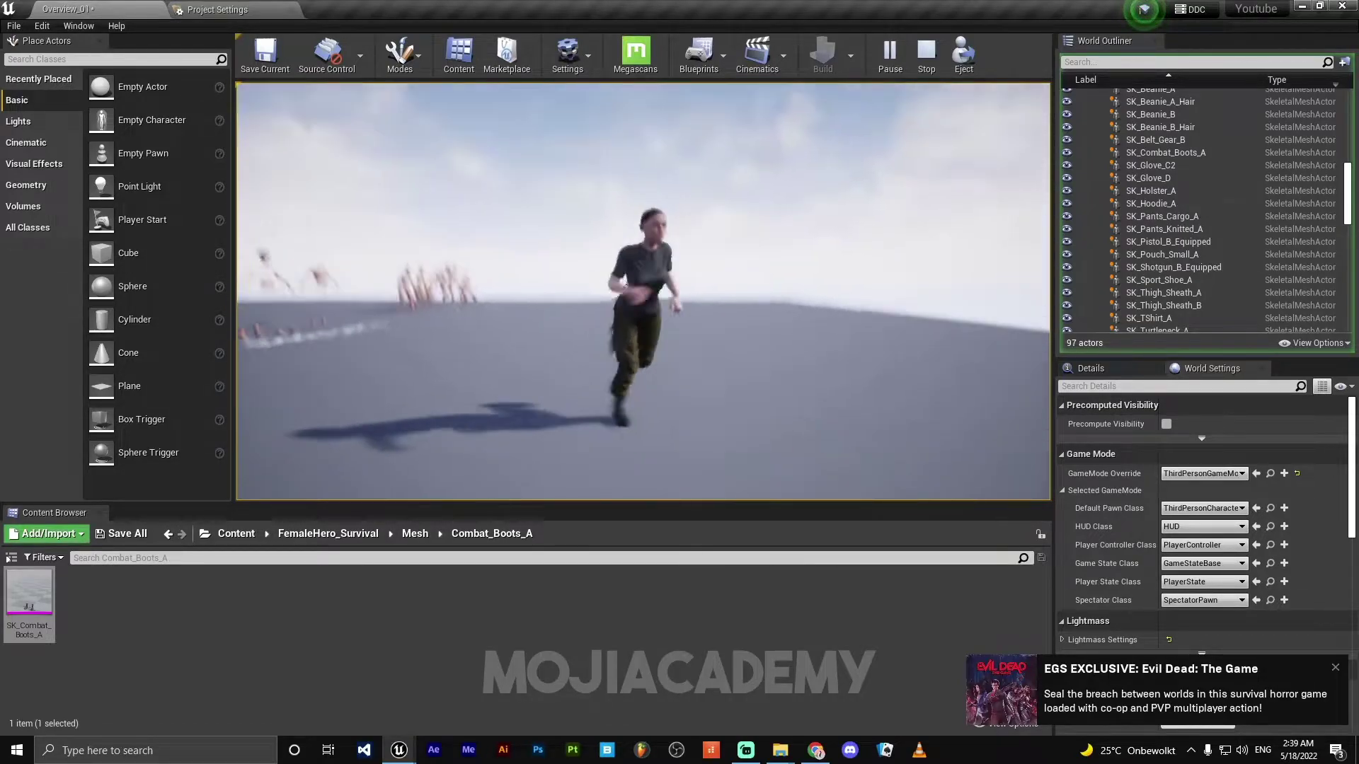
key(d)
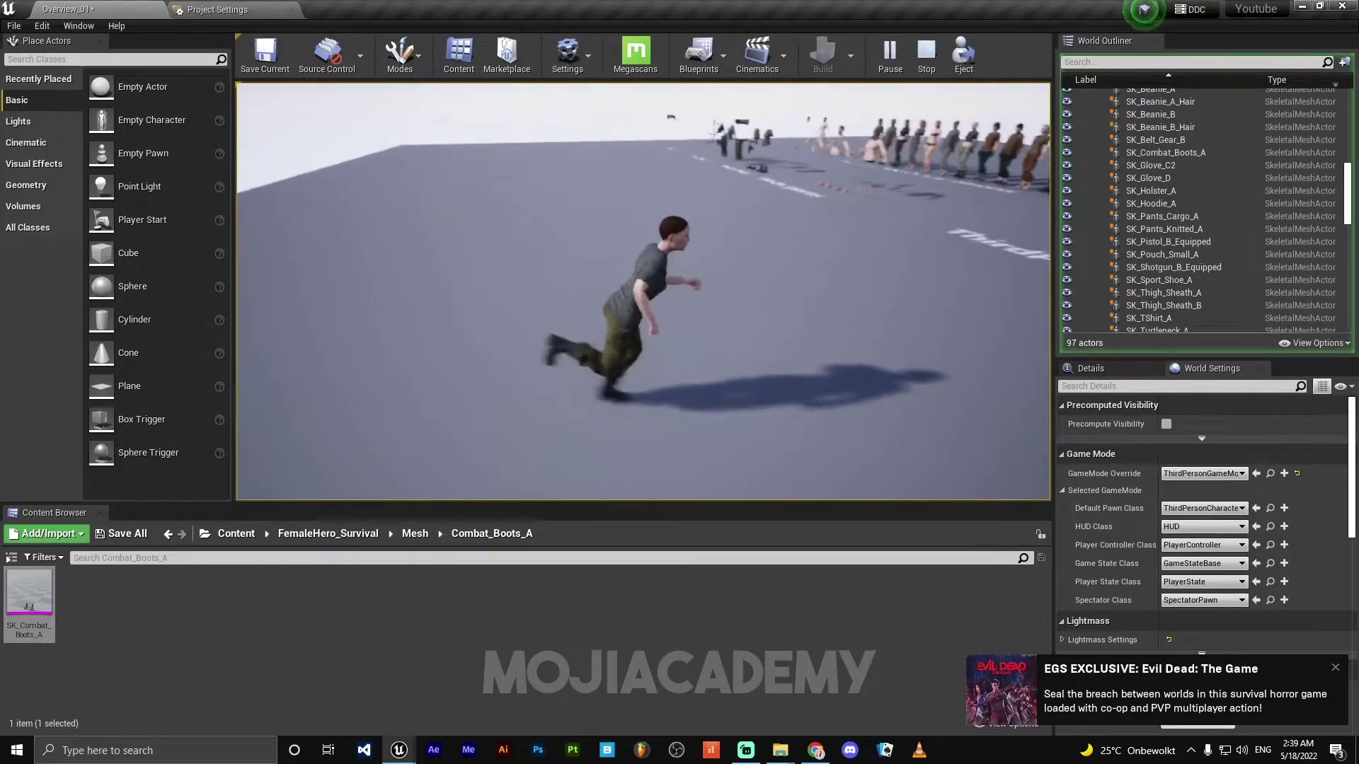
key(w)
key(a)
key(w)
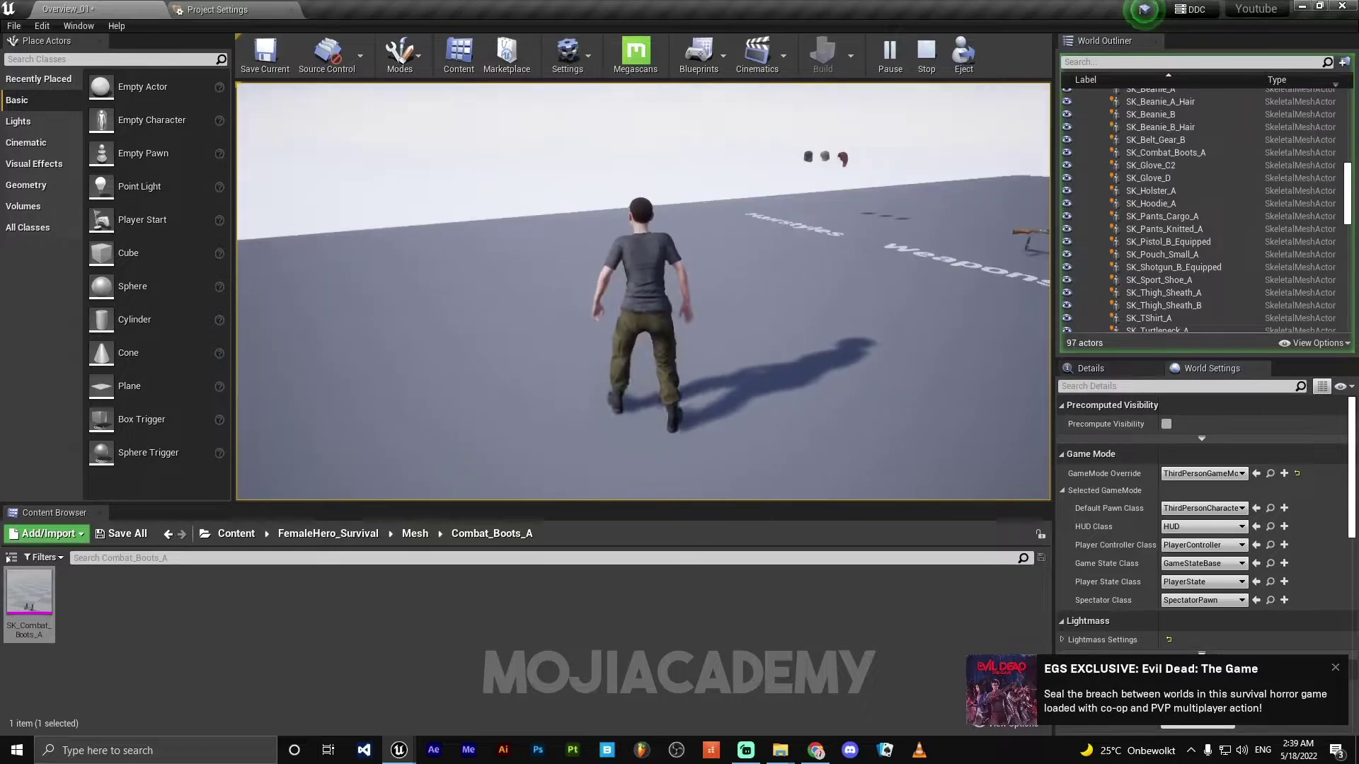
key(w)
key(space)
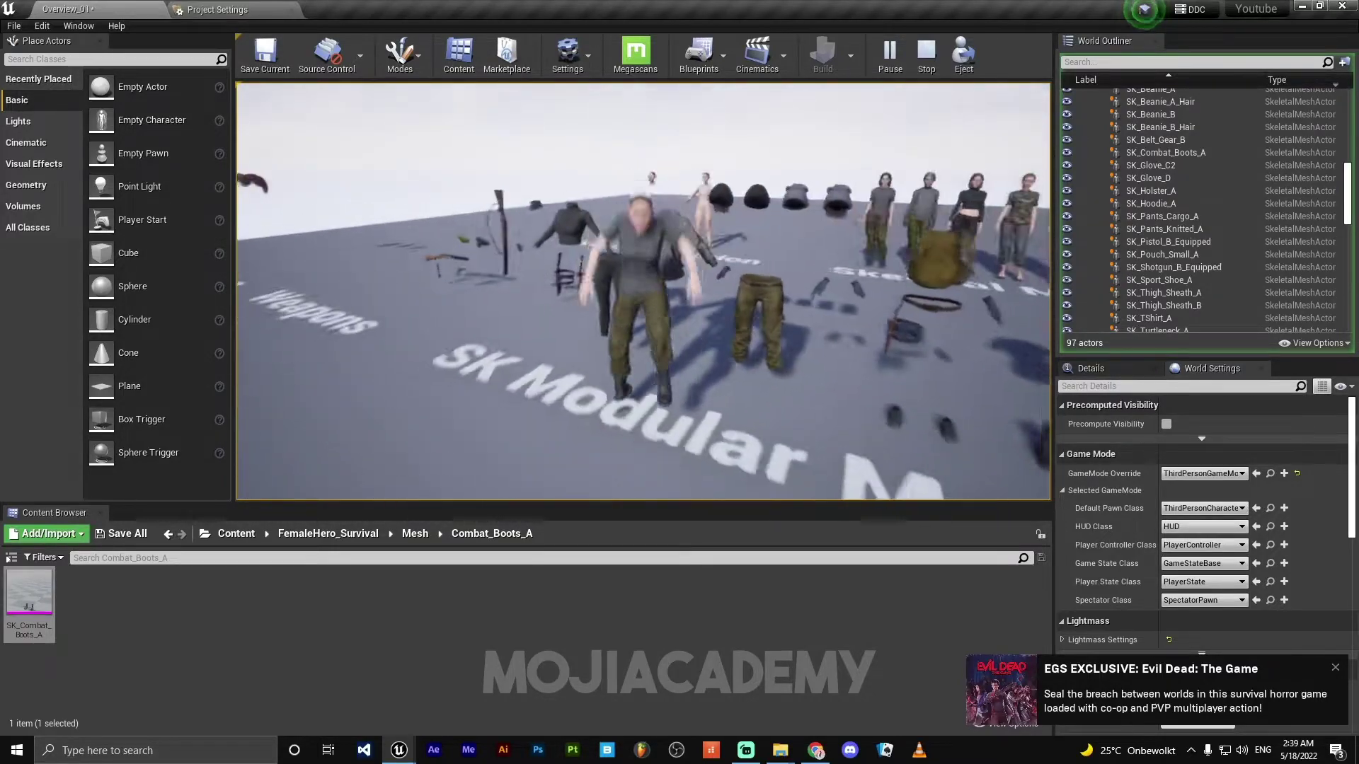
key(a)
key(w)
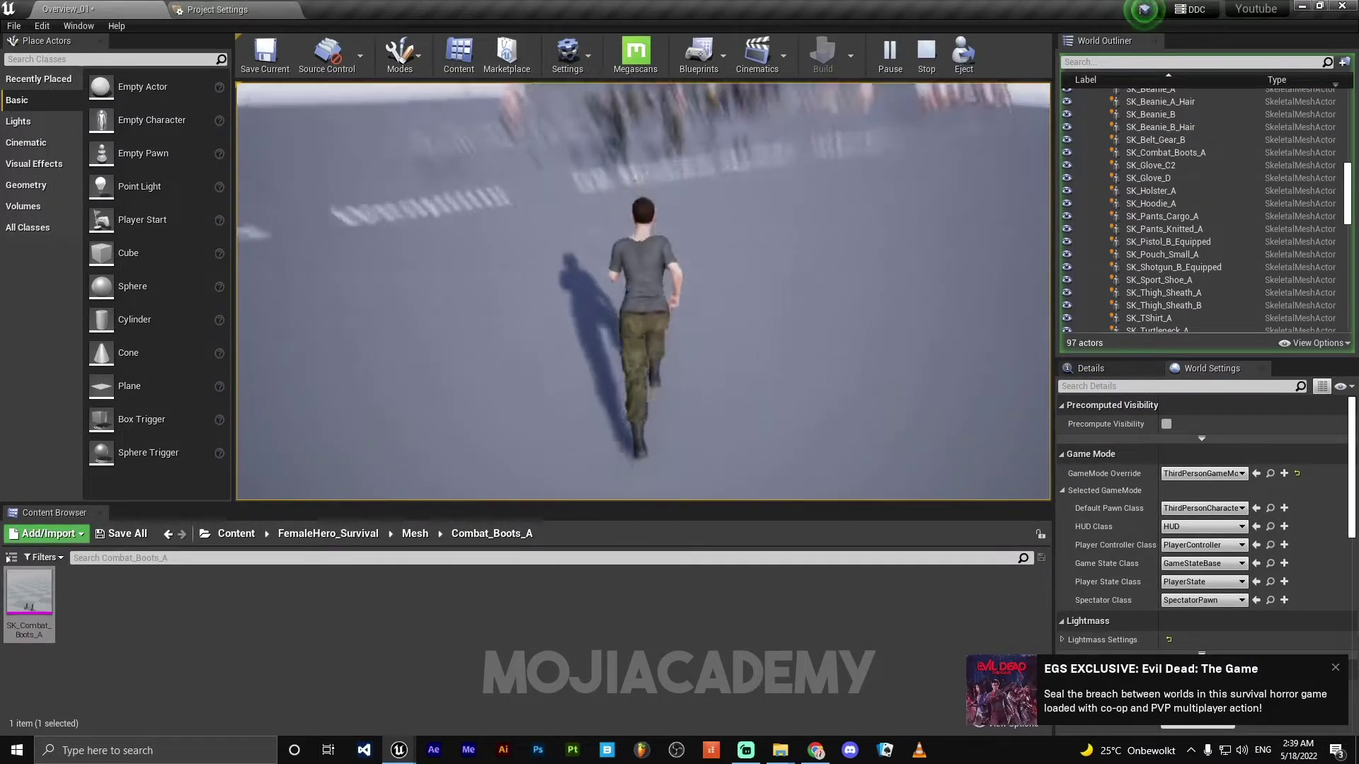
key(a)
key(Escape)
- In the ThirdPersonCharacter blueprint's Construction Script, add a Mesh reference and create a Set Master Pose Component node from it
click(399, 750)
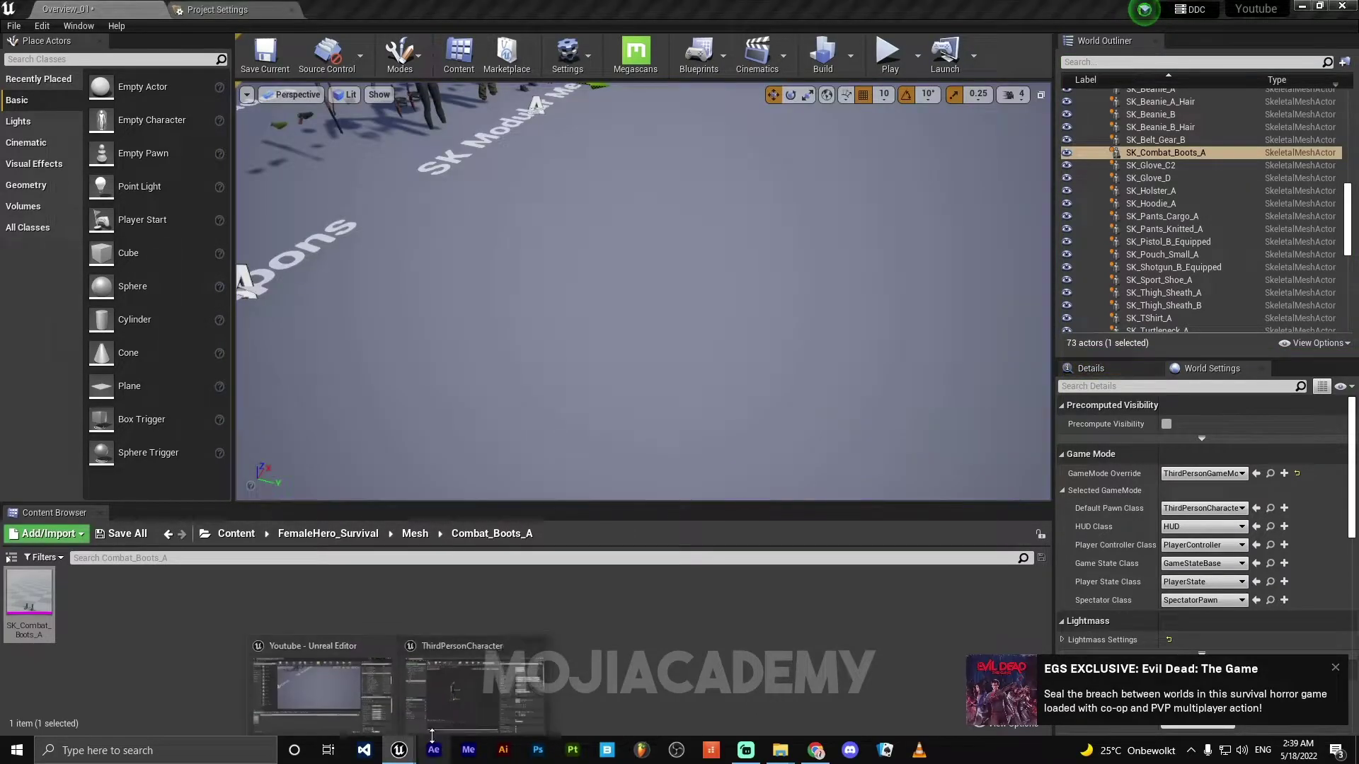
click(470, 688)
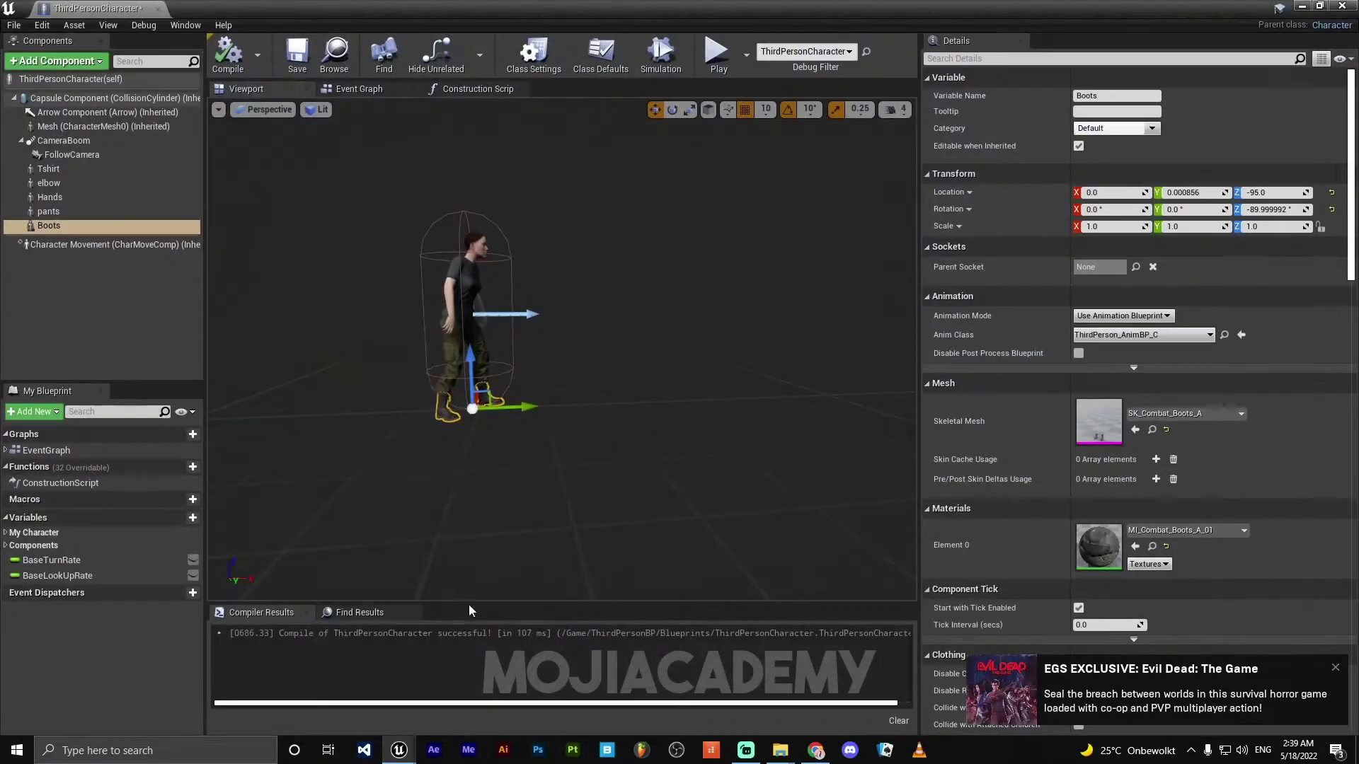
click(481, 91)
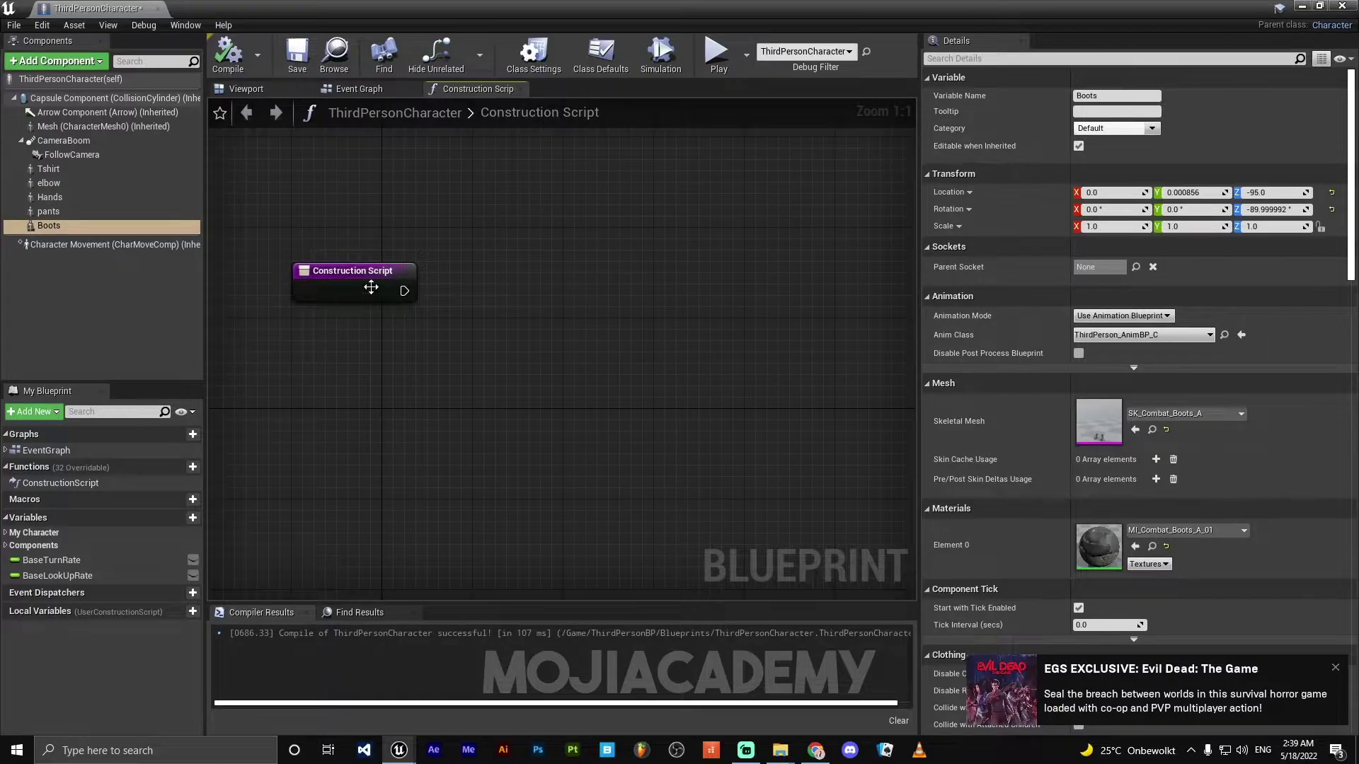
drag(95, 126, 408, 373)
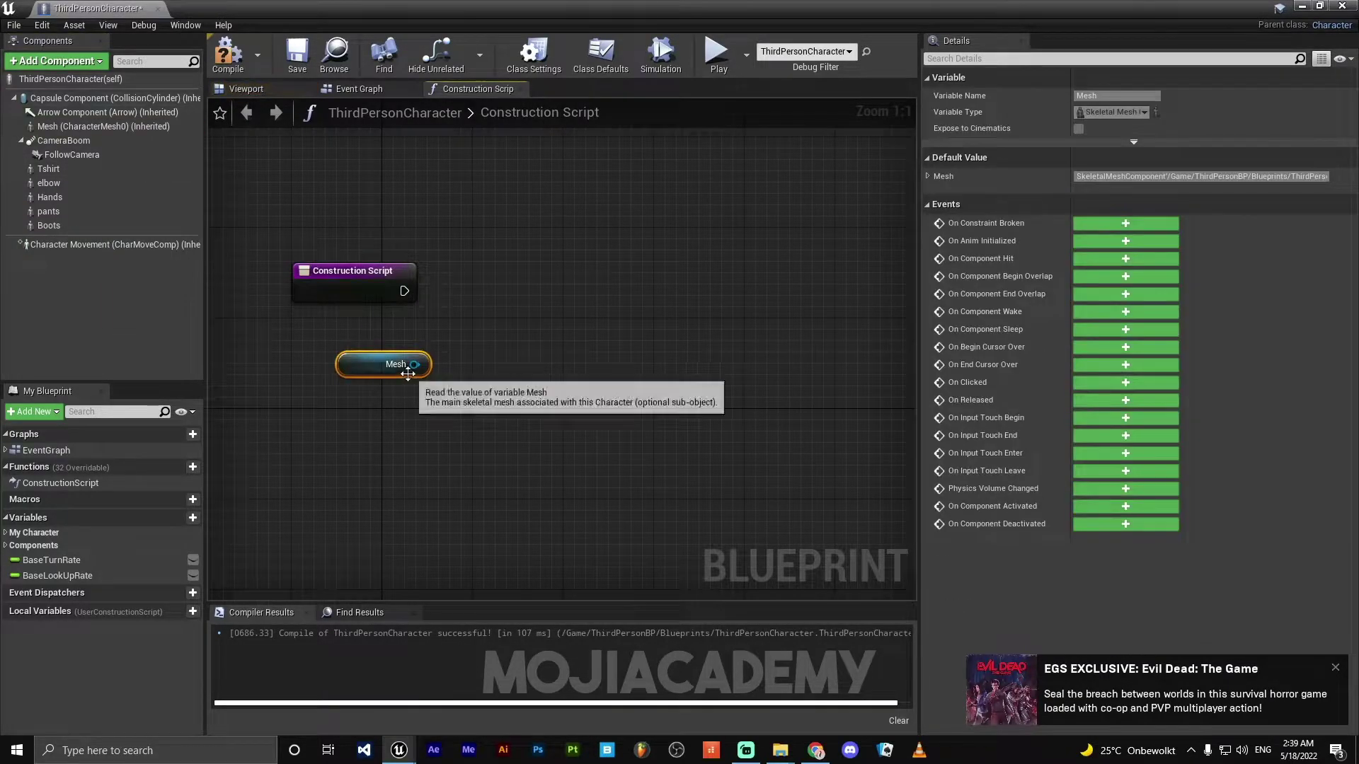
drag(579, 312, 581, 309)
text(set)
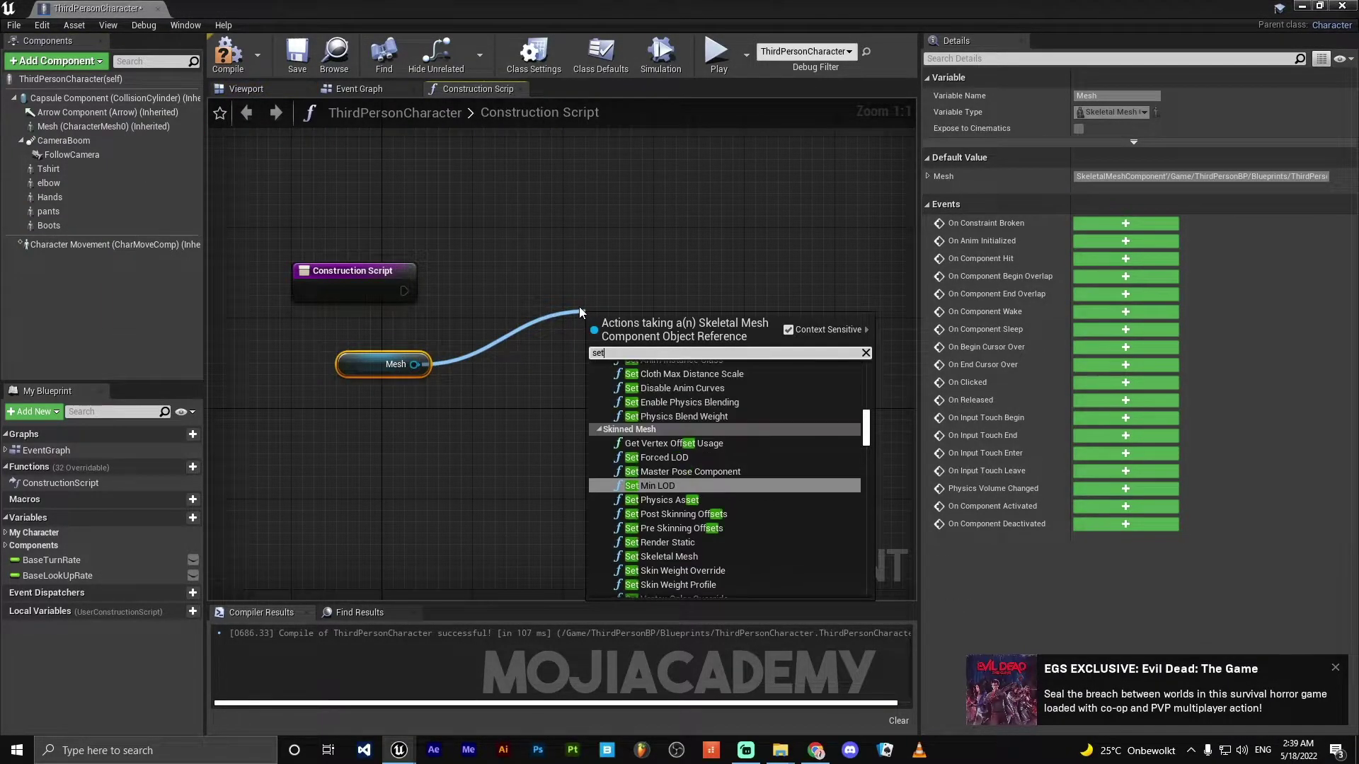
text( mas)
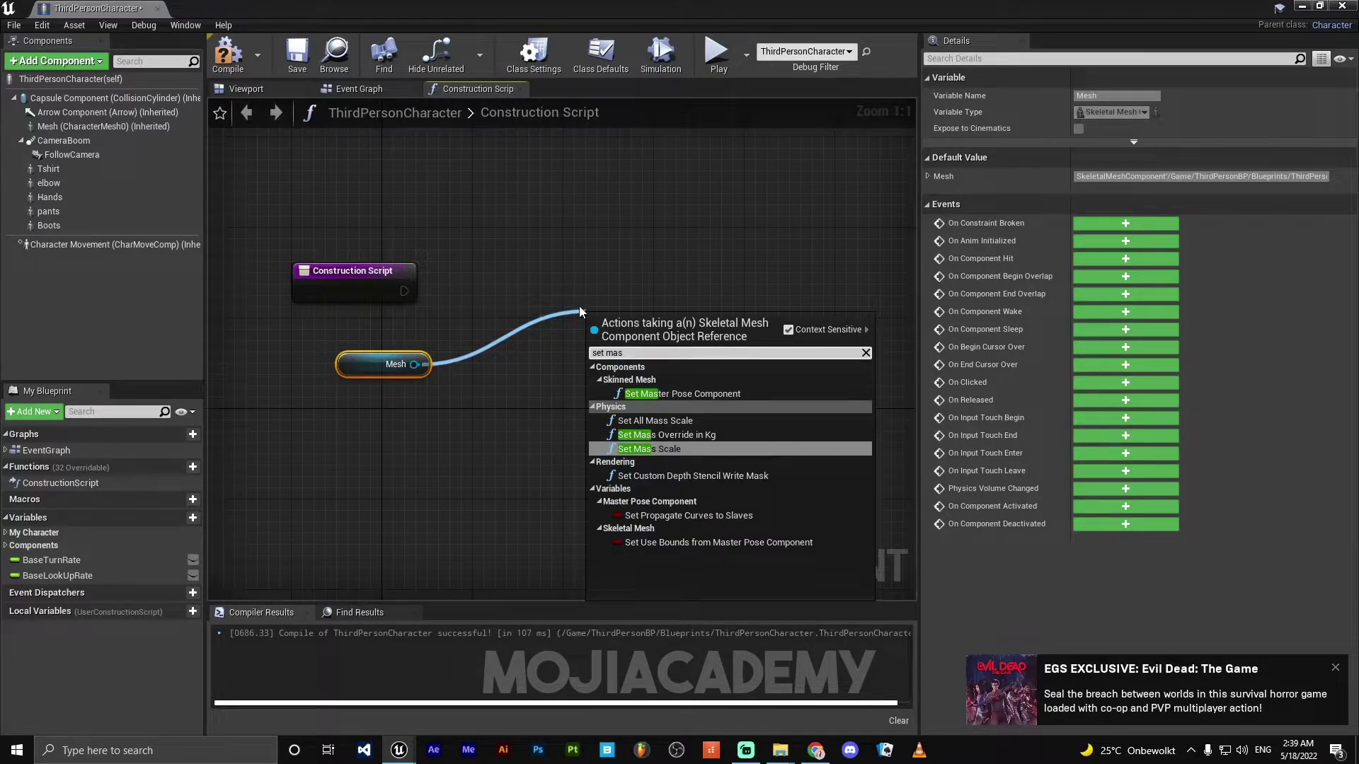
click(697, 396)
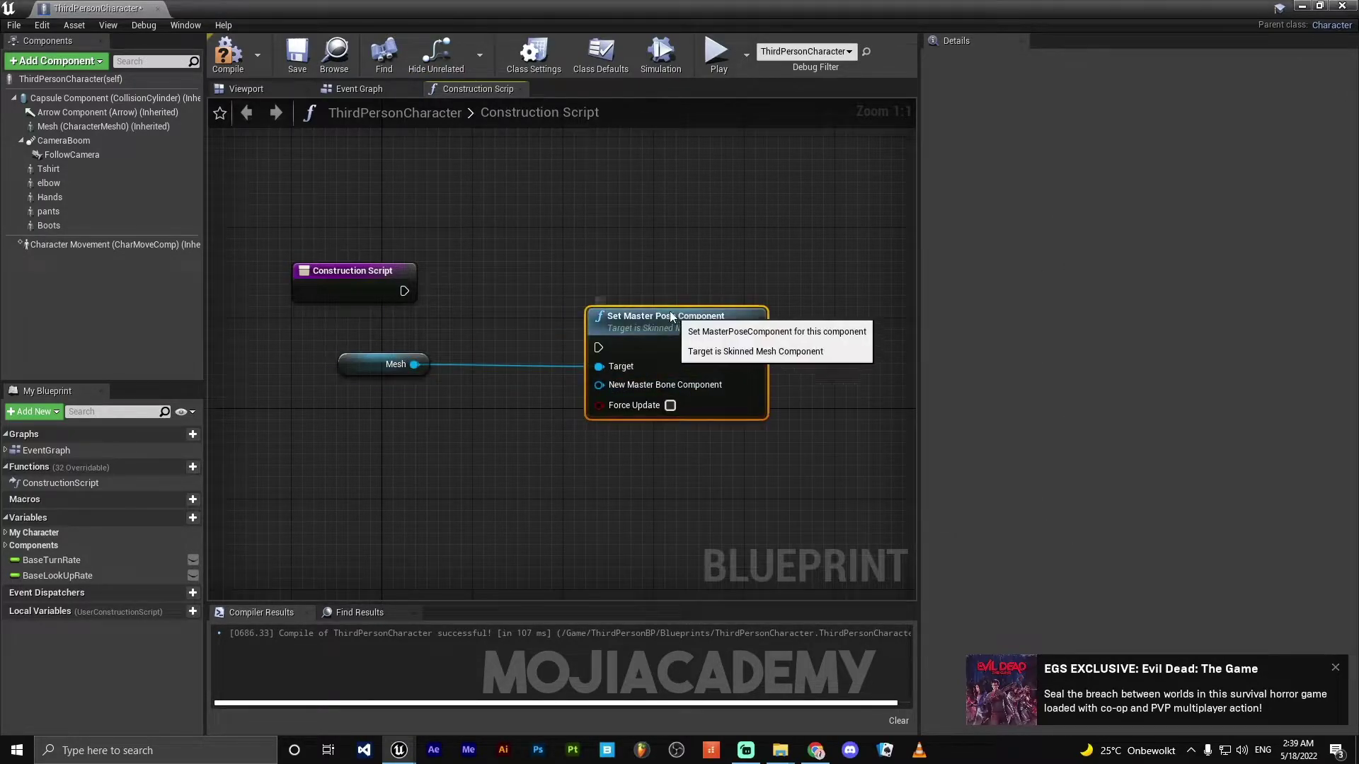
- Wire the Construction Script's execution into Set Master Pose Component and reconnect Mesh to New Master Bone Component, placing Mesh beneath the node
drag(529, 290, 554, 290)
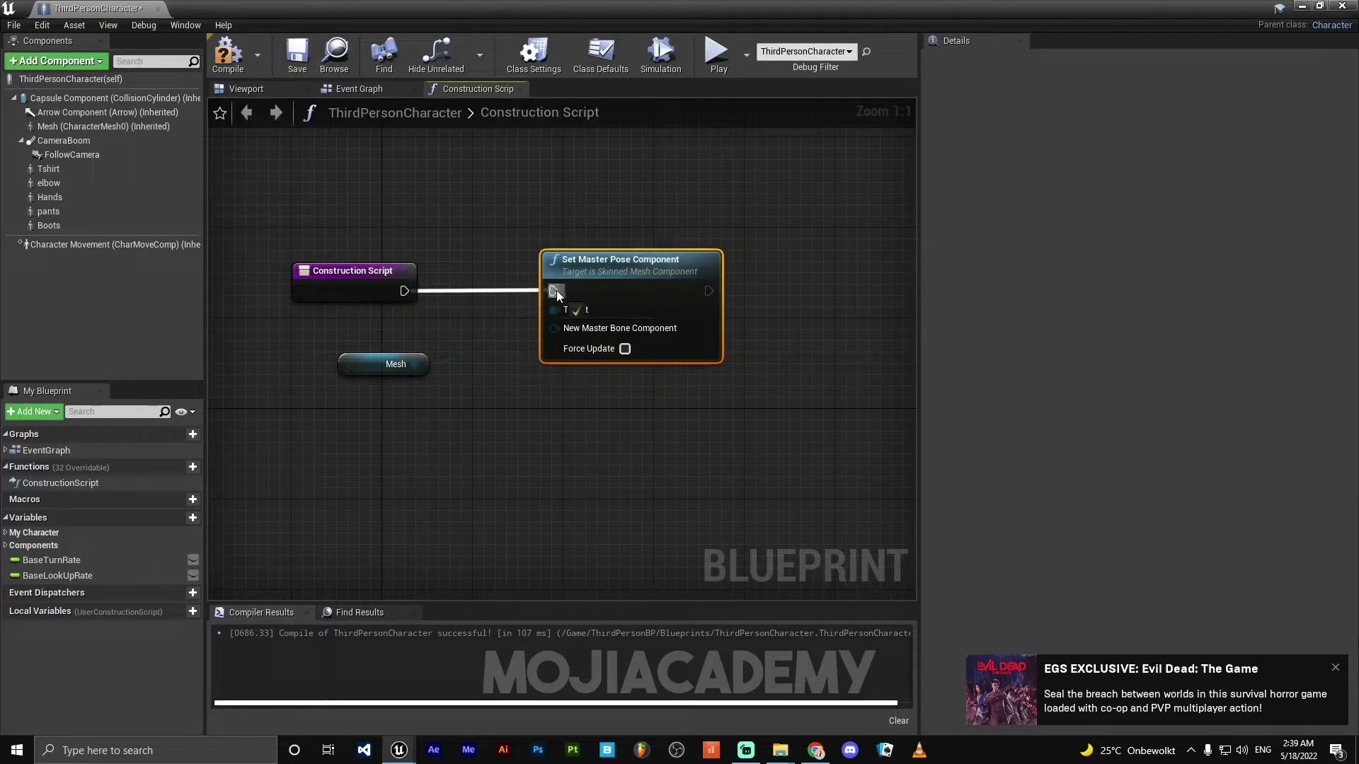
mouse_move(414, 365)
mouse_down()
mouse_move(489, 333)
mouse_move(474, 362)
mouse_move(419, 368)
mouse_up()
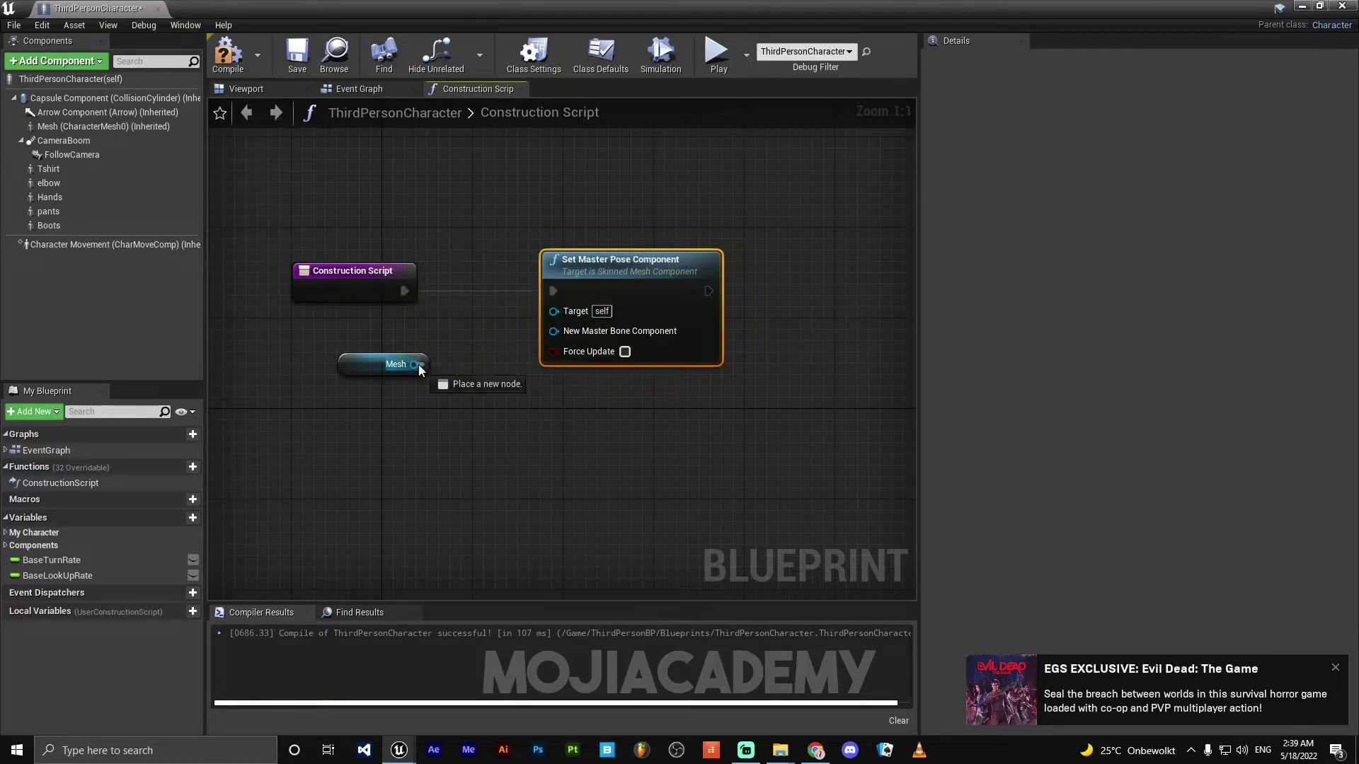
drag(549, 334, 553, 331)
drag(354, 365, 558, 388)
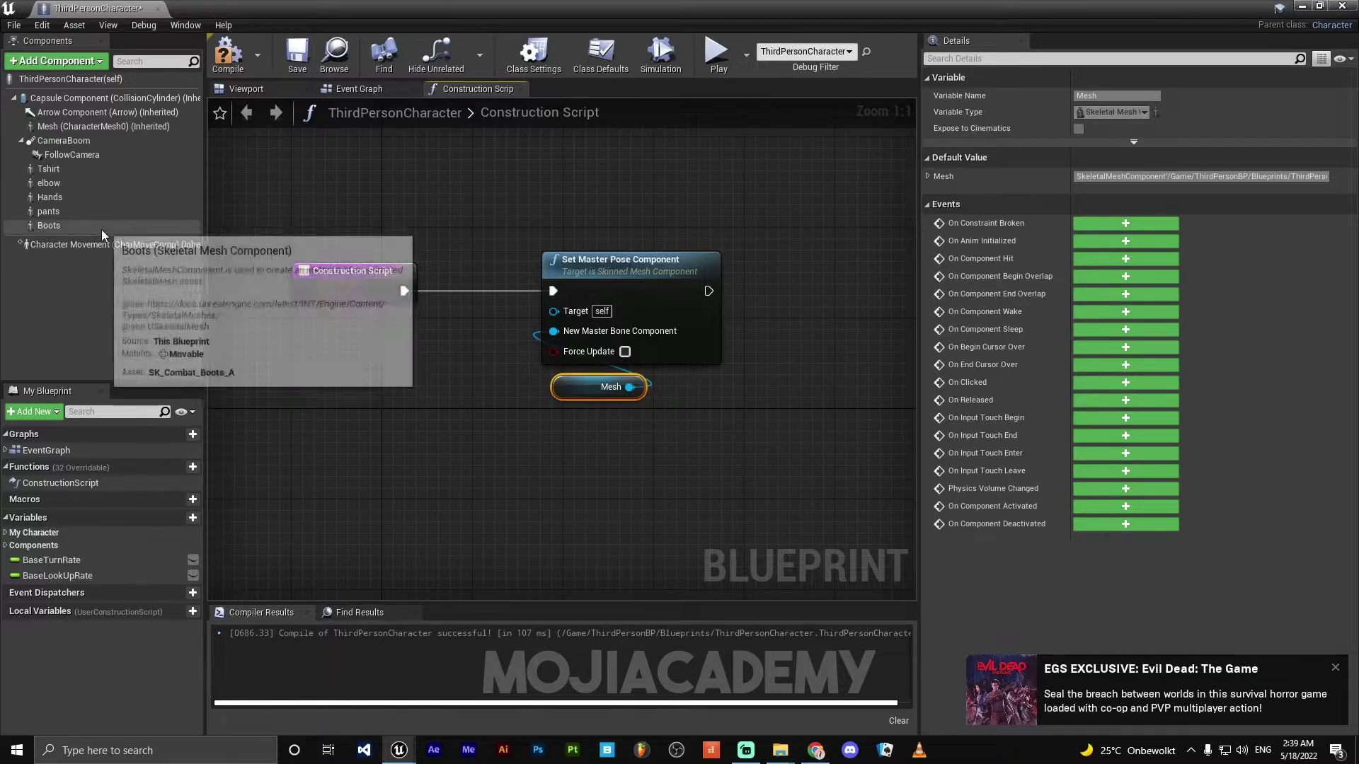
- Add Tshirt, elbow, Hands, pants and Boots references to the Construction Script, connect all five to the node's Target, and compile
click(82, 227)
shift+click(53, 169)
drag(53, 169, 374, 365)
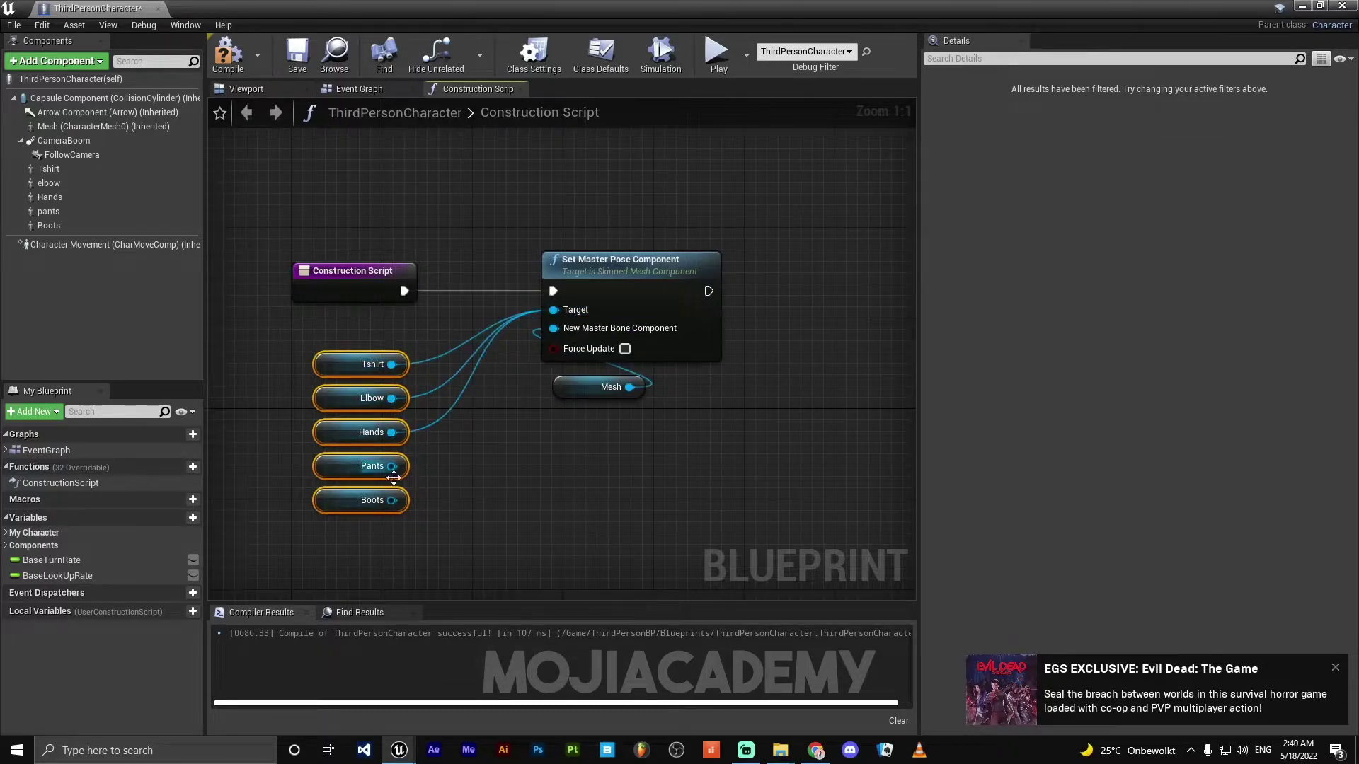
mouse_move(393, 479)
mouse_down()
mouse_move(519, 357)
mouse_move(405, 475)
mouse_up()
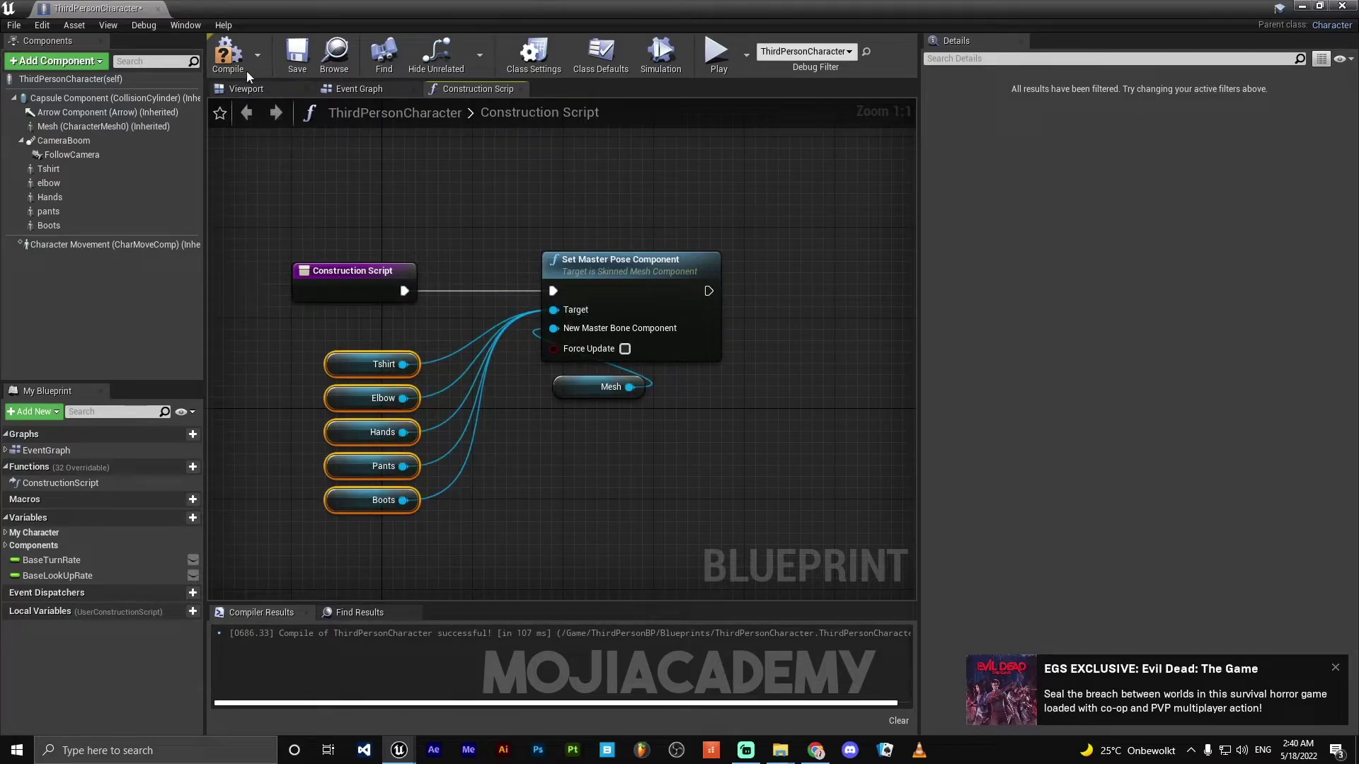
- Return to the overview level, play-test the character's running with the master pose setup, and stop the session
click(1300, 6)
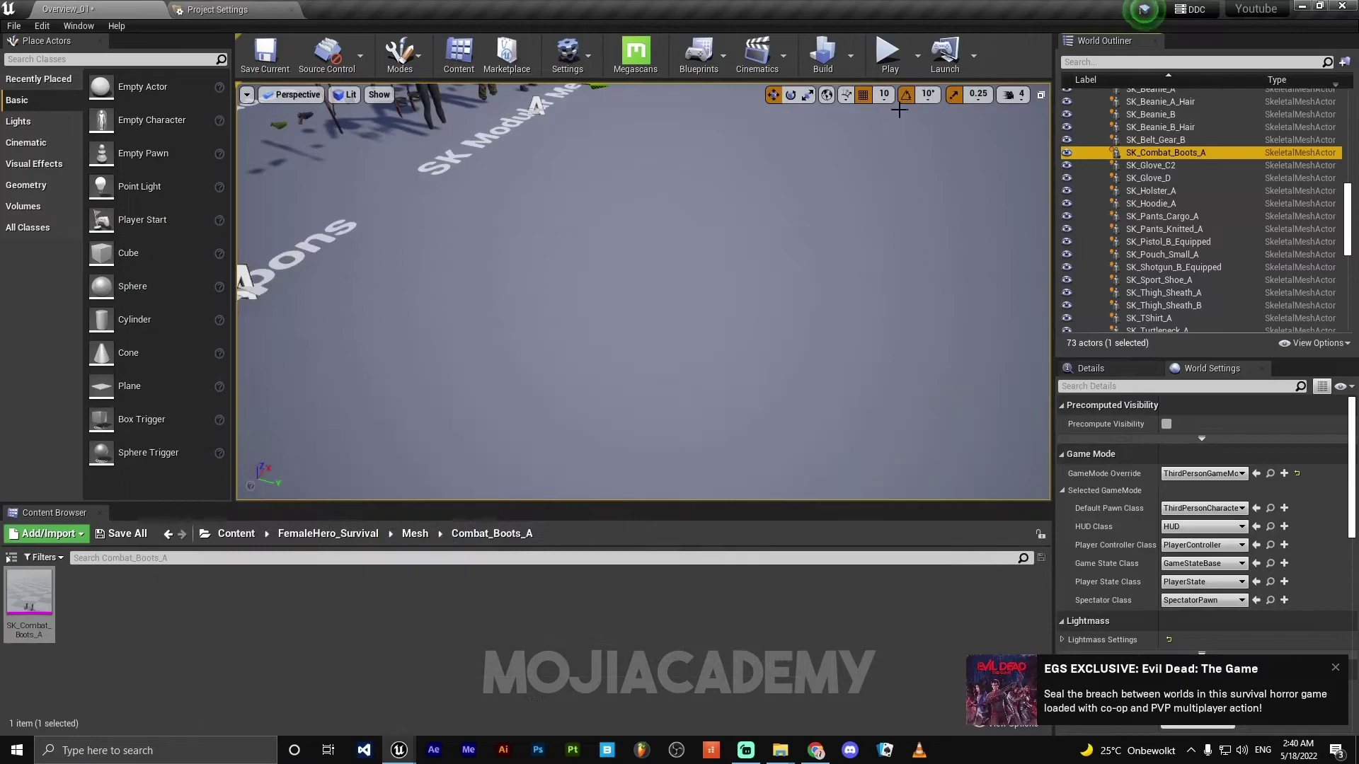
key(alt+p)
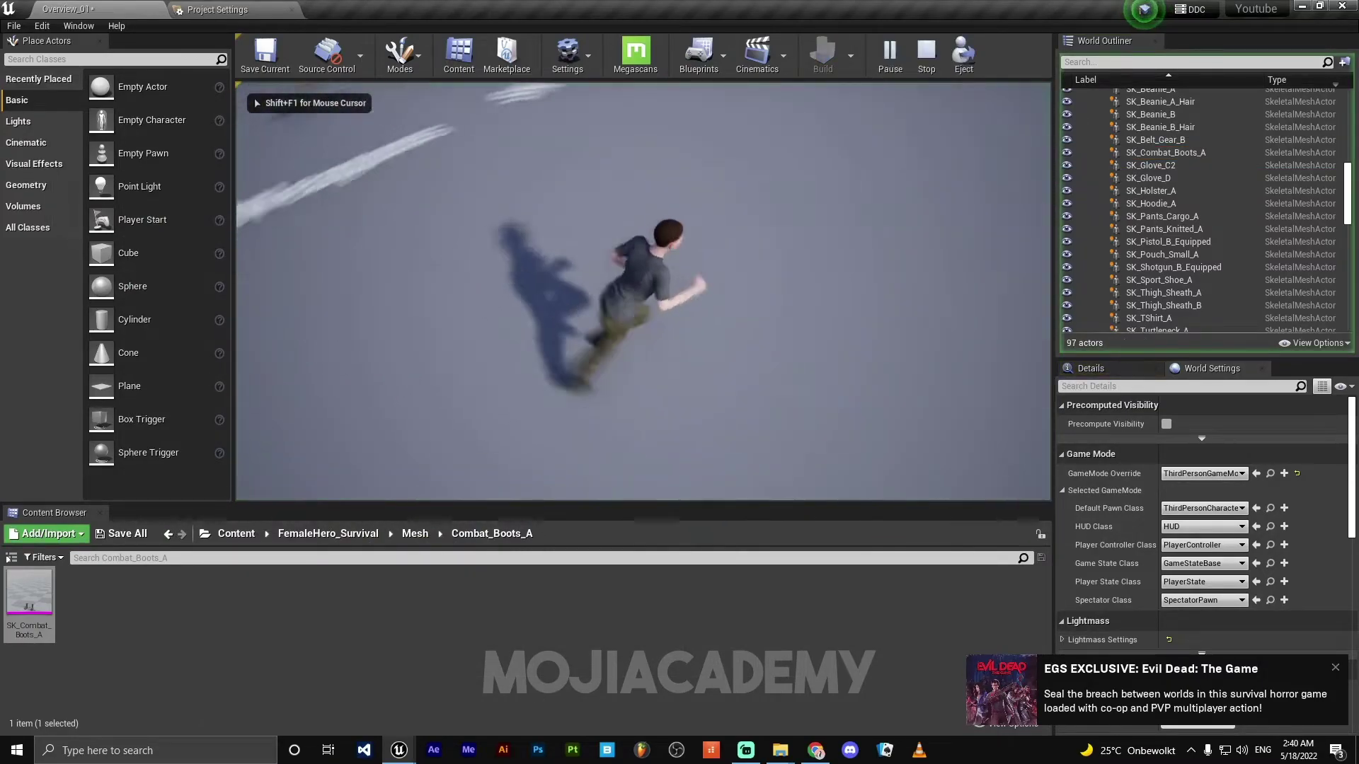
key(s)
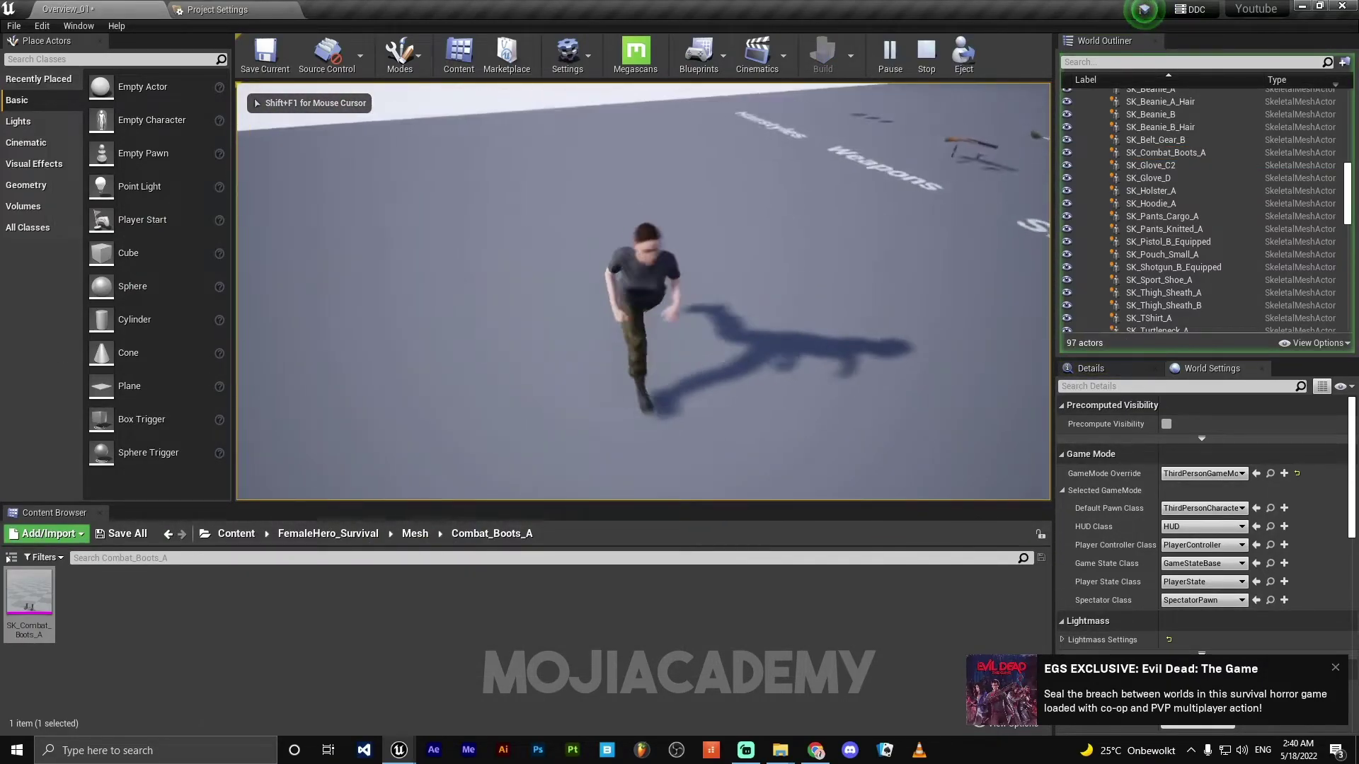
key(d)
key(w)
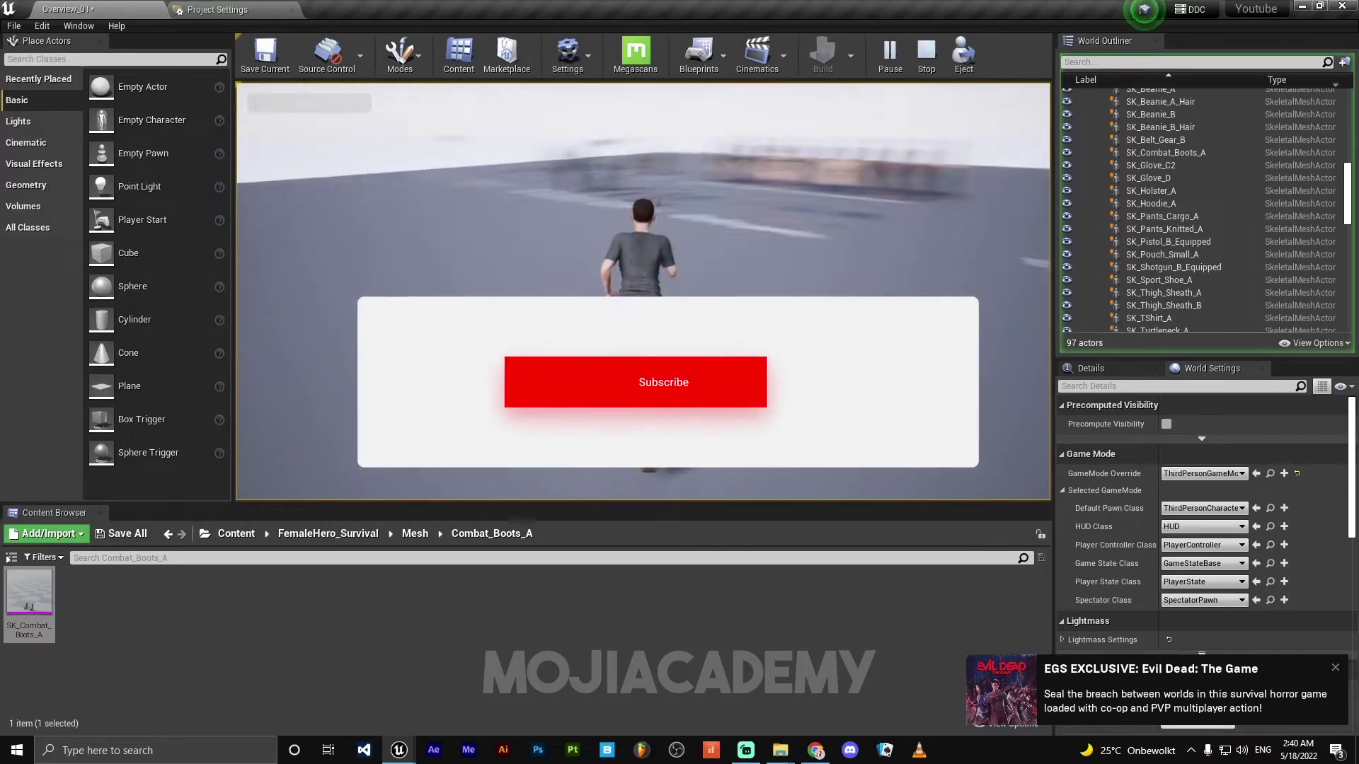
key(a)
key(Escape)
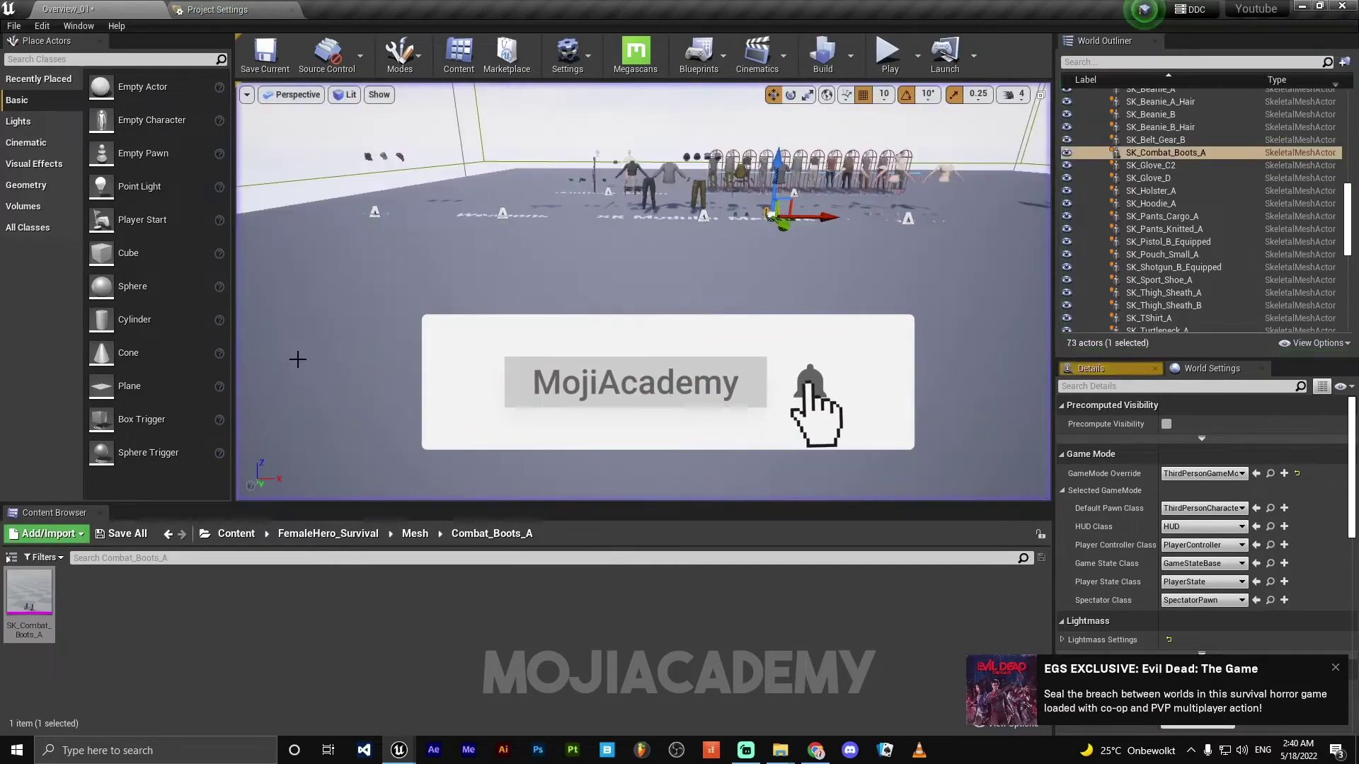
- Inspect the assembled character from the front in the ThirdPersonCharacter blueprint's 3D preview
mouse_move(399, 750)
click(487, 690)
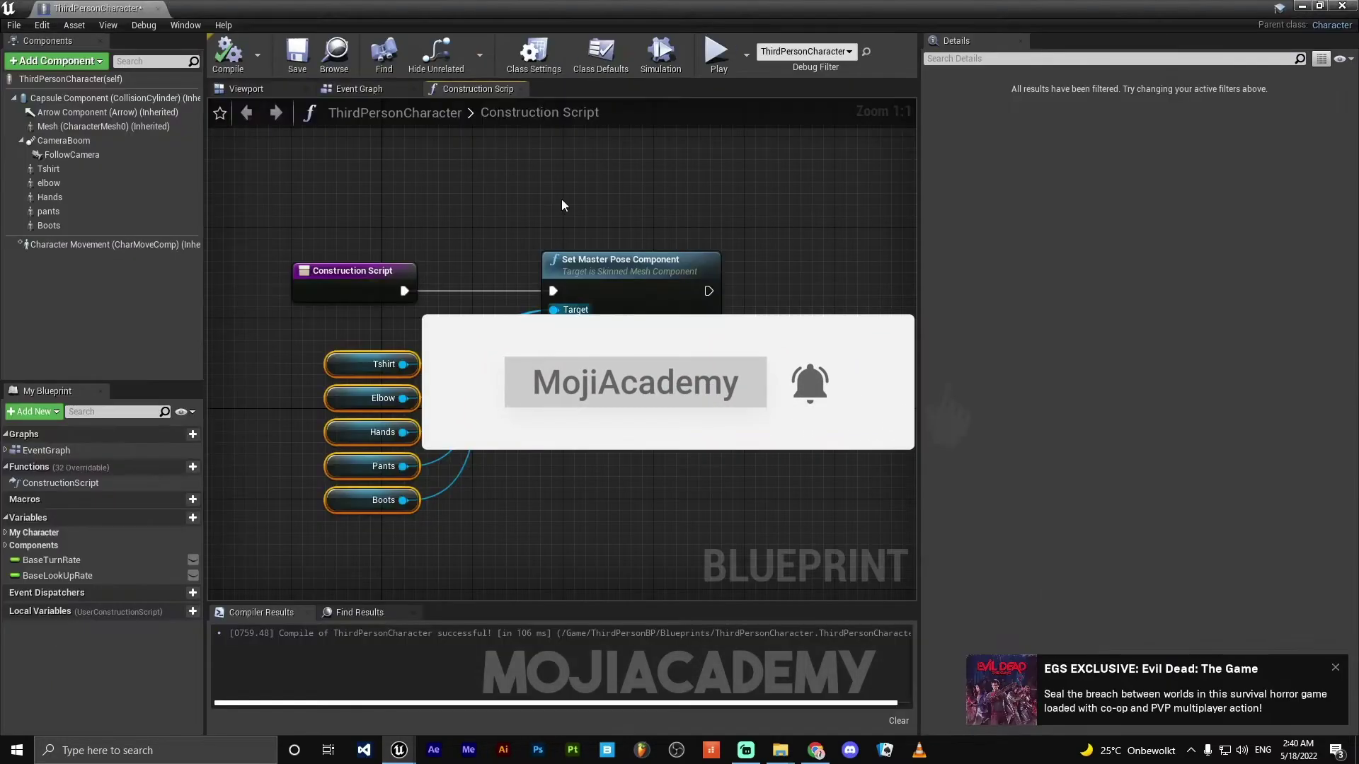
click(248, 89)
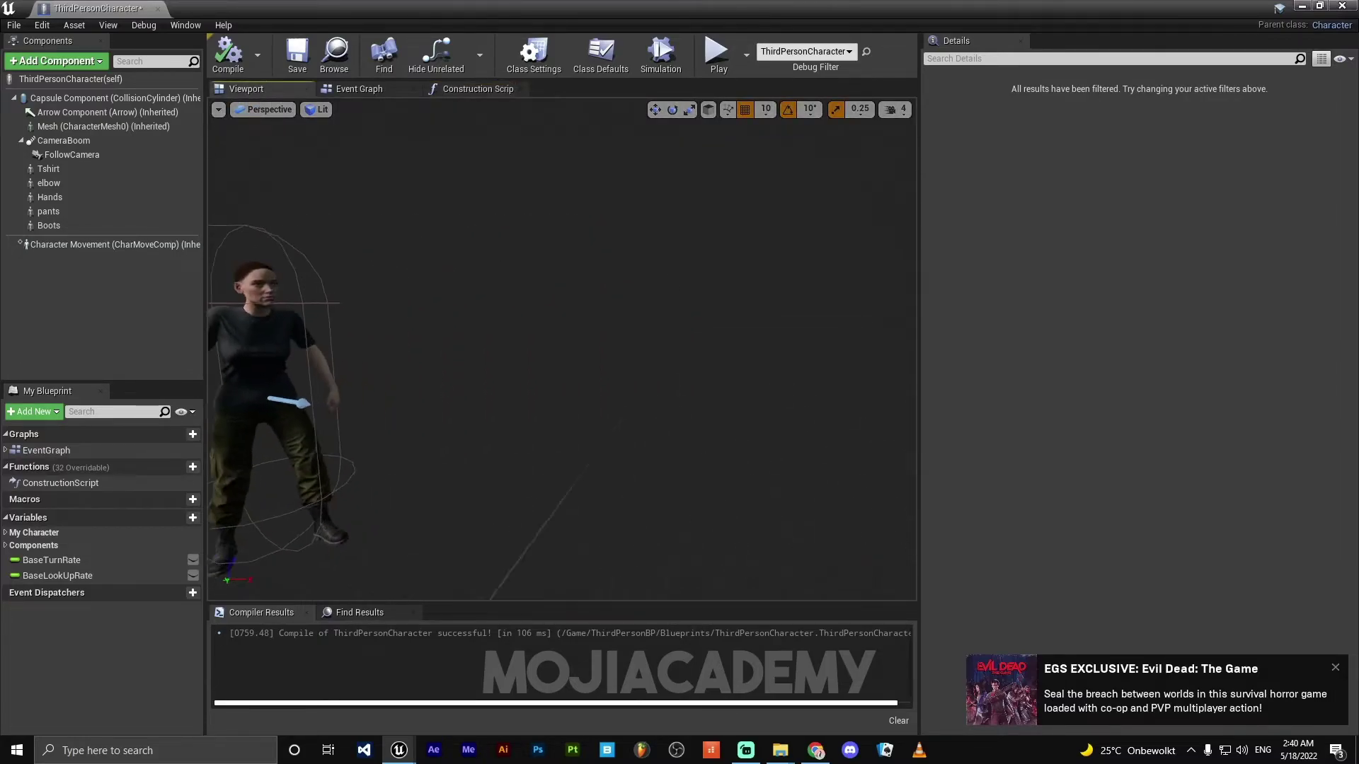
mouse_move(562, 350)
right_down()
mouse_move(453, 347)
mouse_move(580, 347)
mouse_move(552, 368)
right_up()
- Run the overview level again and move the character around to check that all modular parts animate together
click(1301, 8)
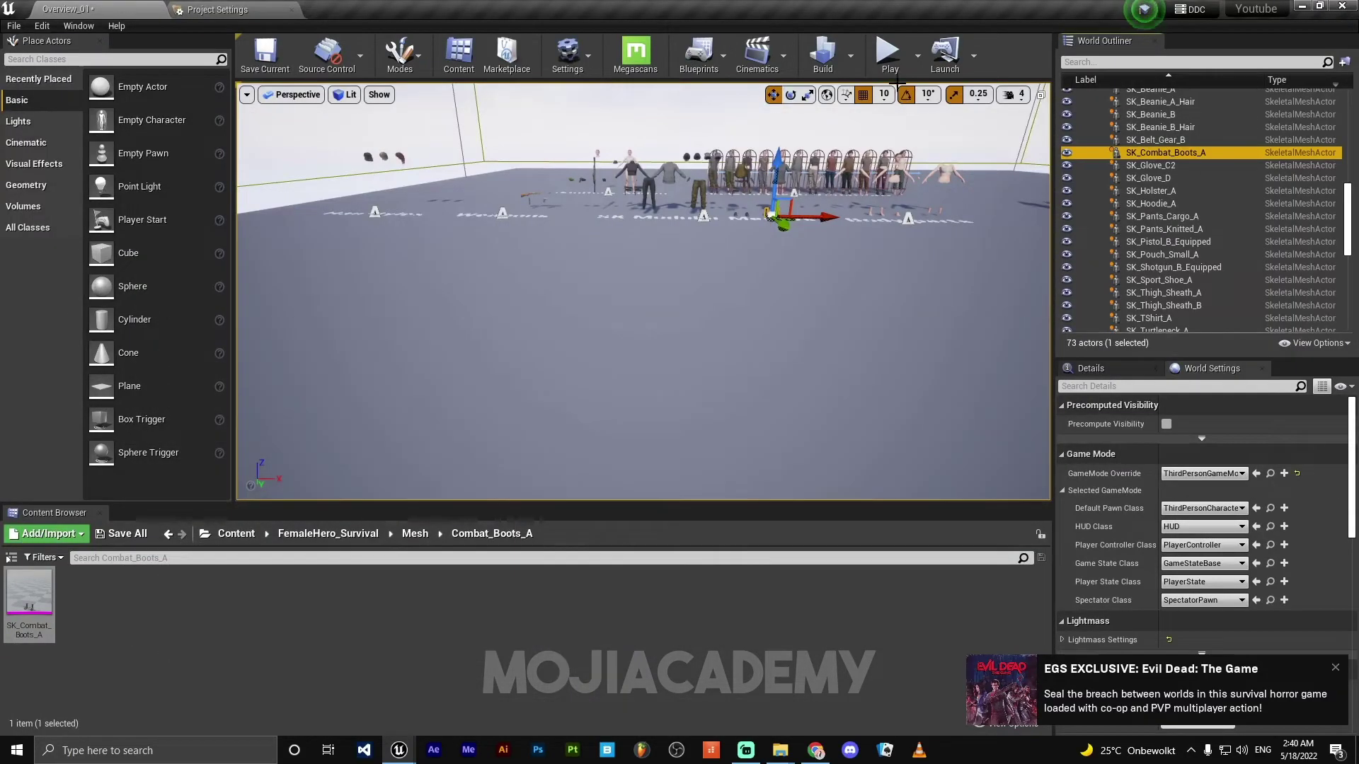
click(877, 167)
key(w)
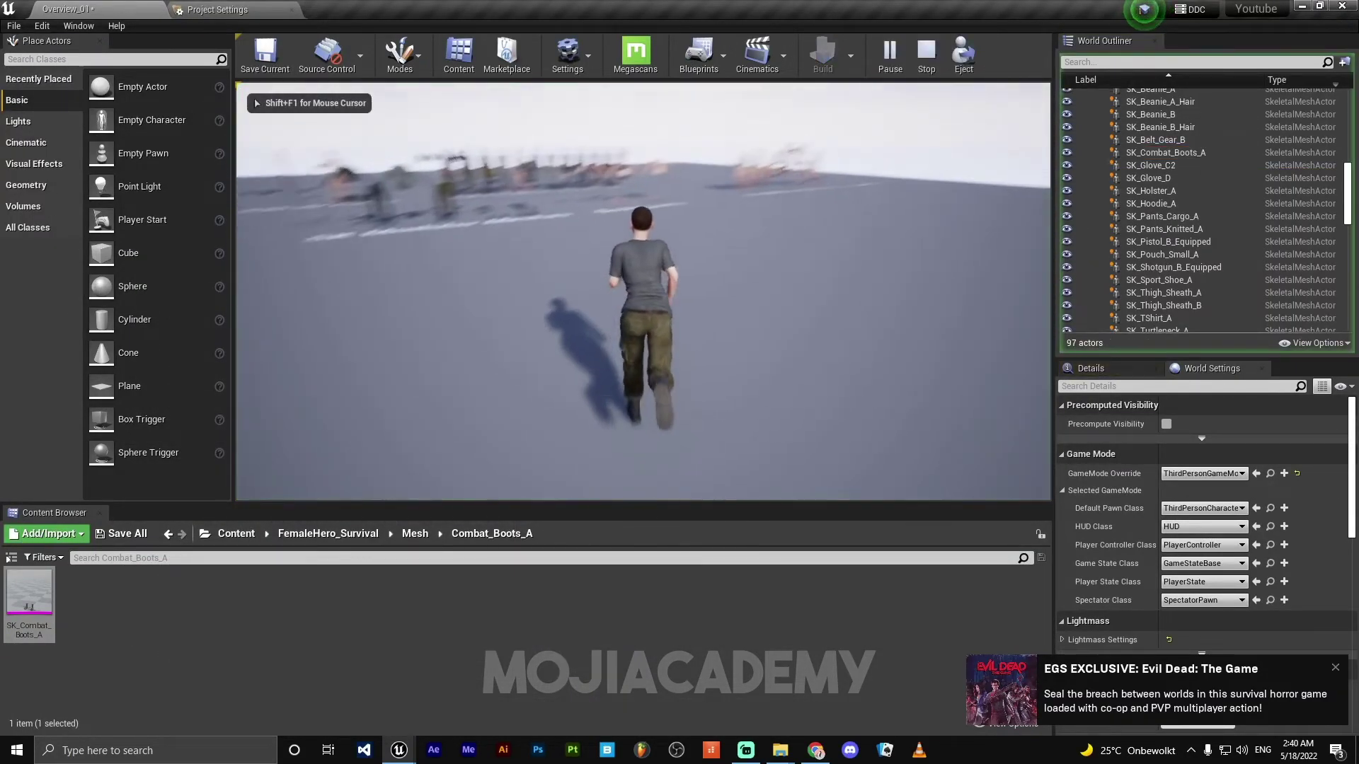
key(d)
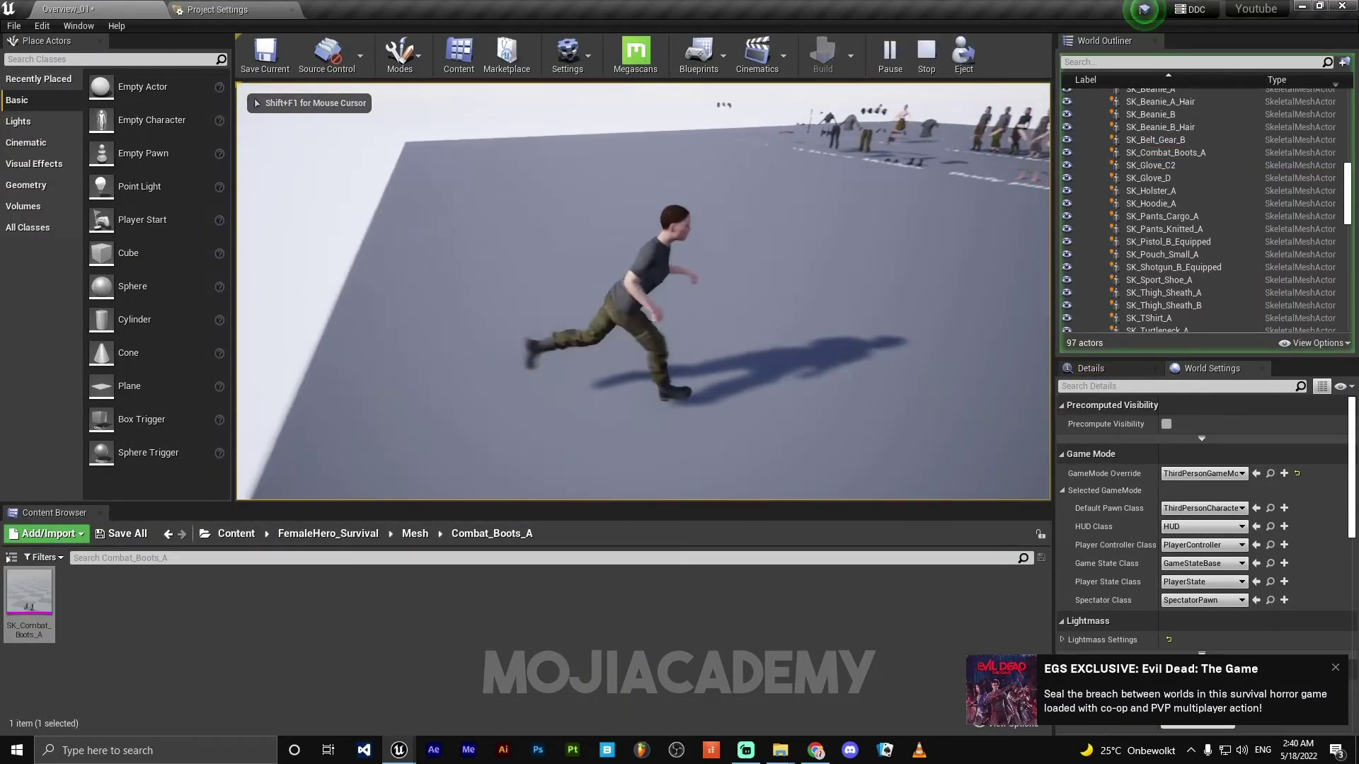
key(w)
key(w)
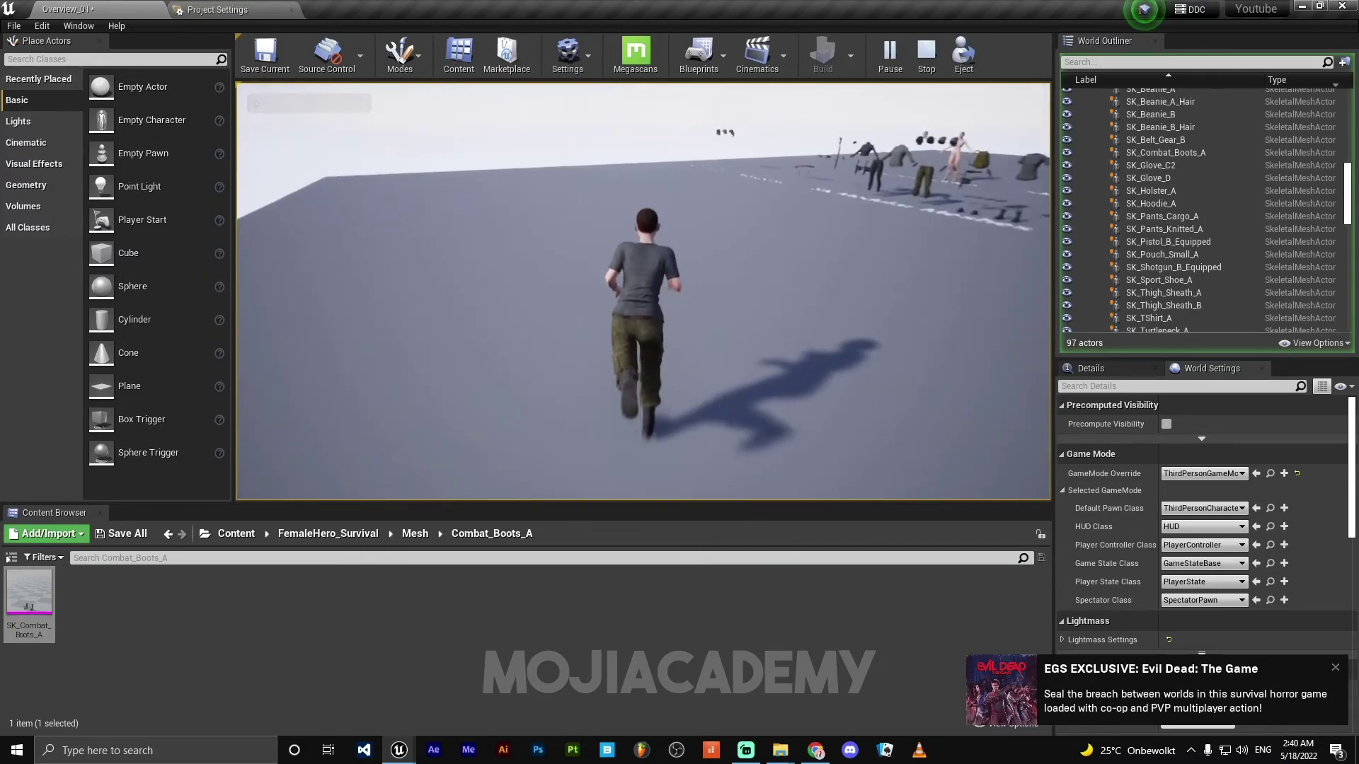
key(a)
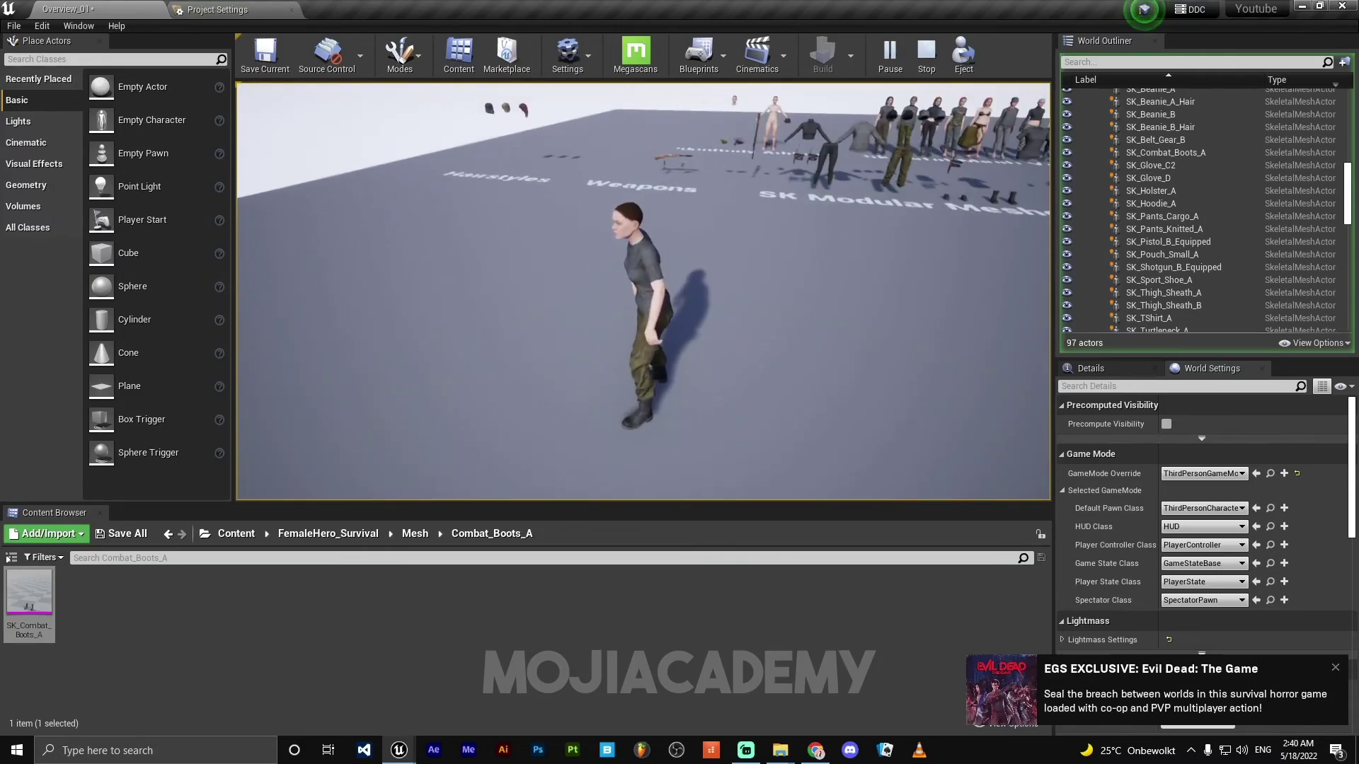